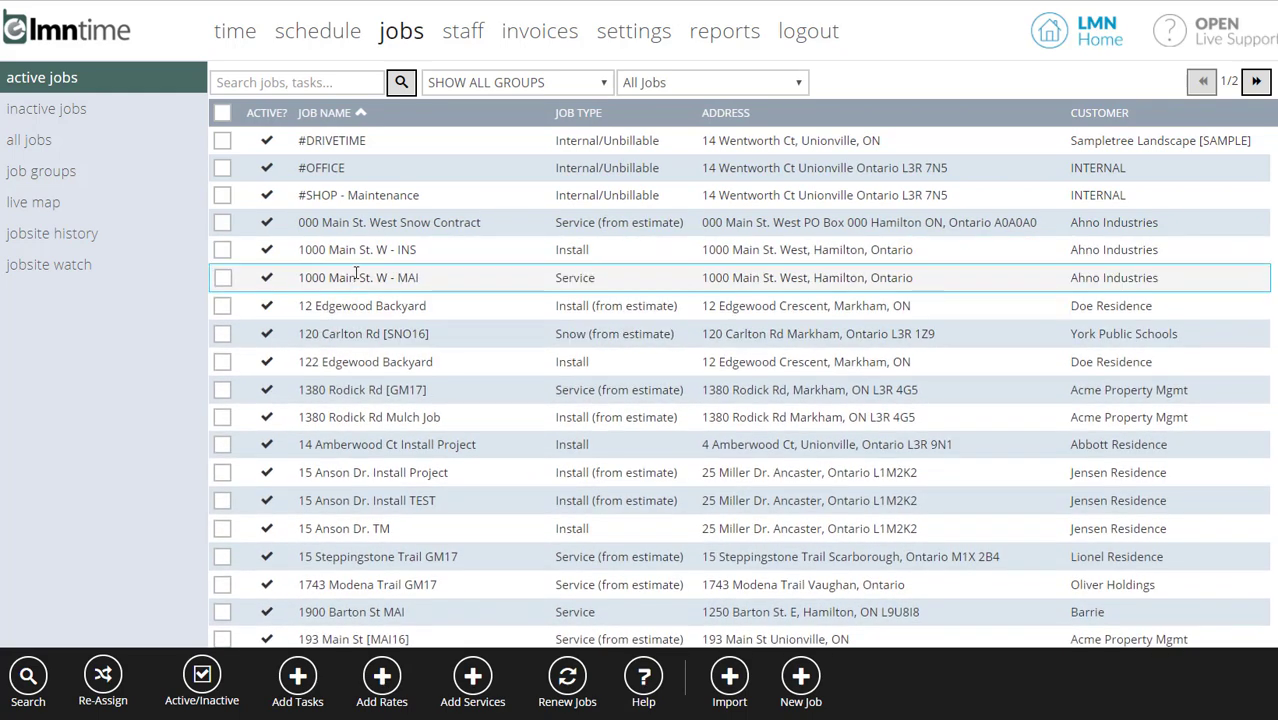
pyautogui.click(356, 277)
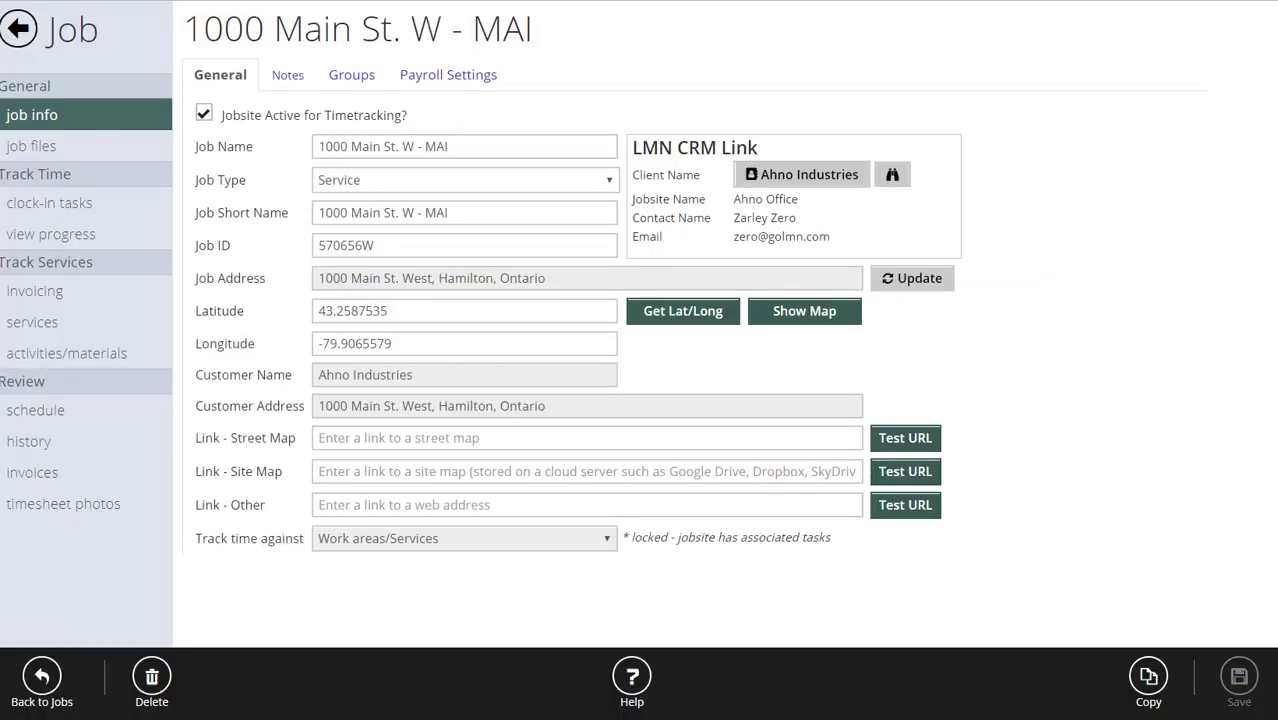
pyautogui.click(76, 204)
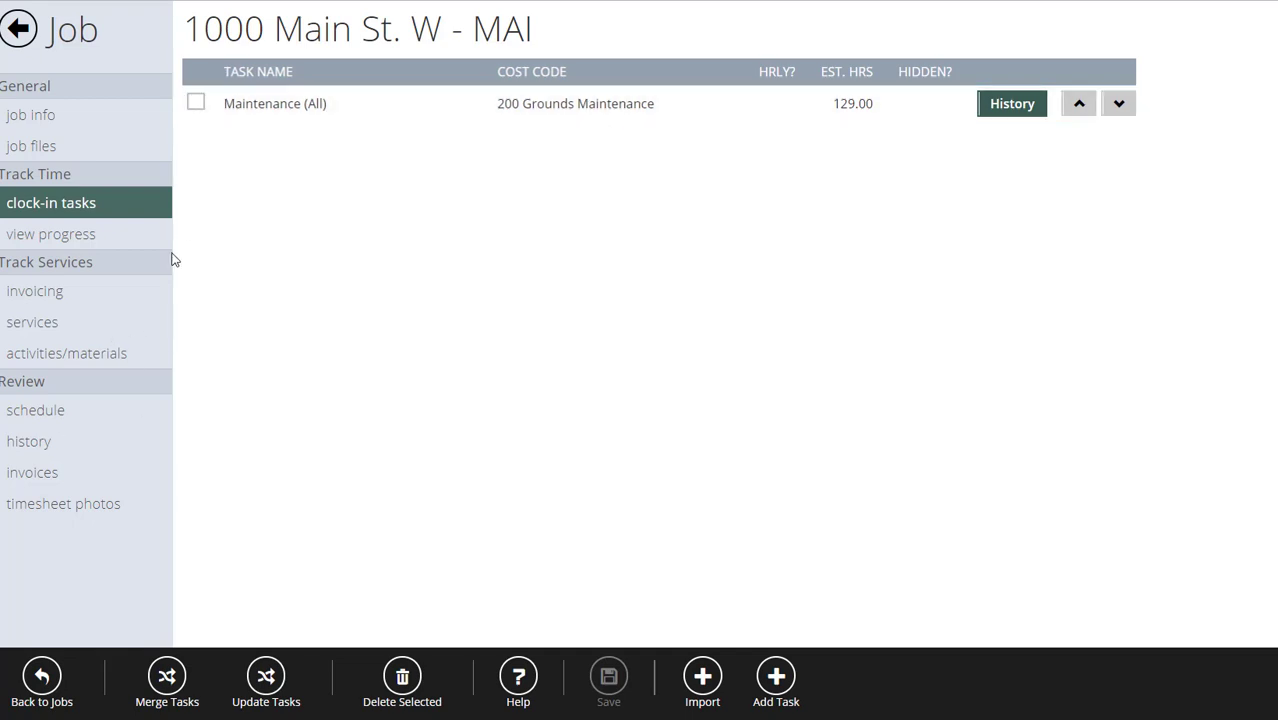
pyautogui.click(33, 324)
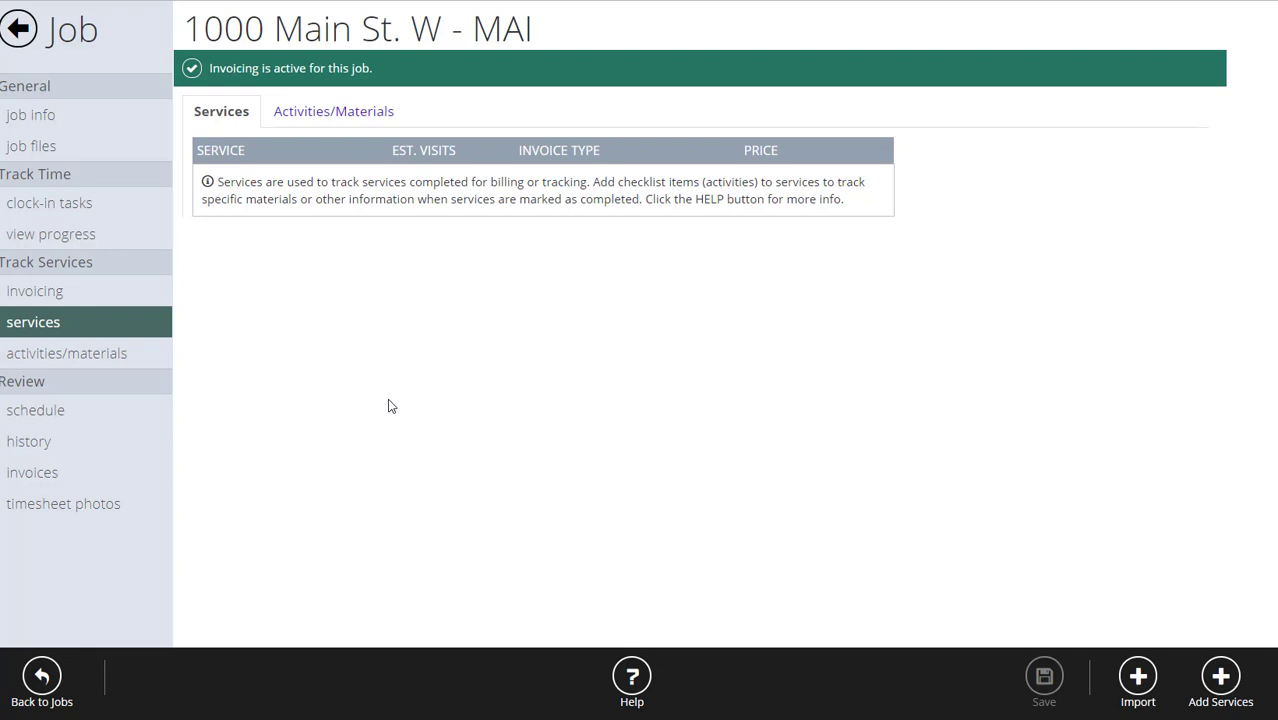
# Inspect the Maintenance (All) clock-in task without changes, then return to the job's services.
pyautogui.click(80, 205)
pyautogui.click(427, 115)
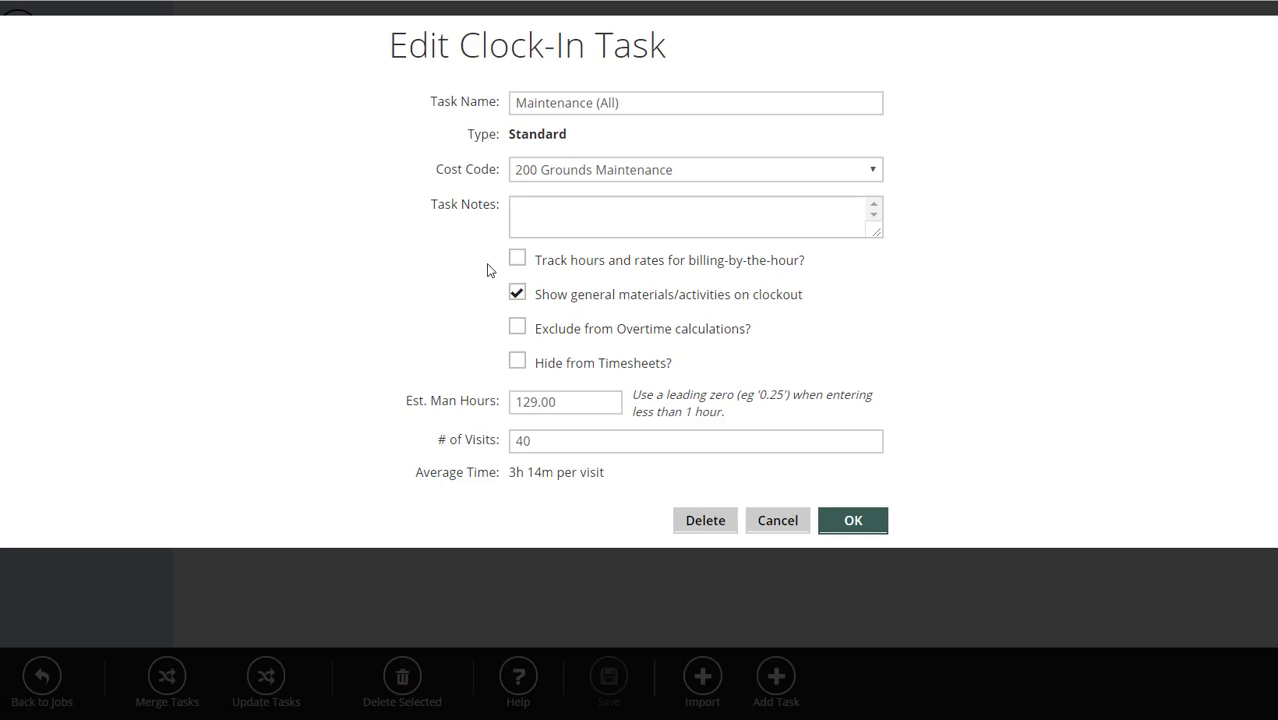
pyautogui.click(801, 518)
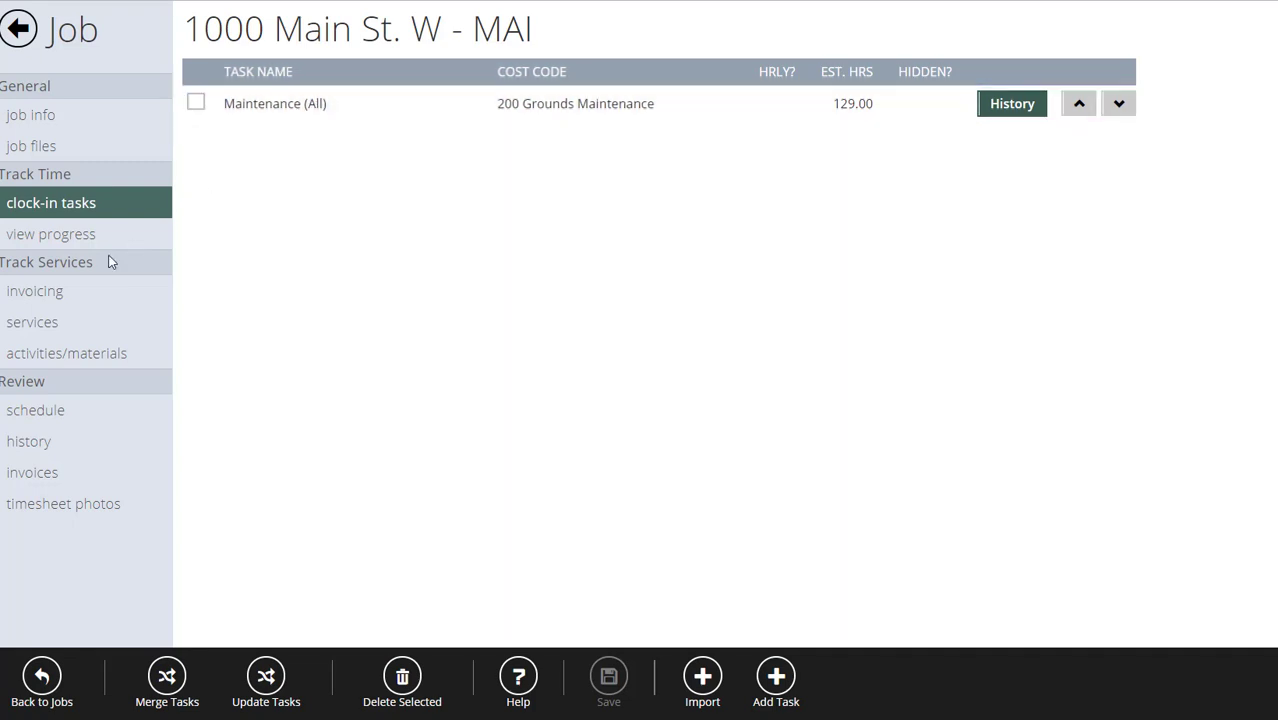
pyautogui.click(33, 325)
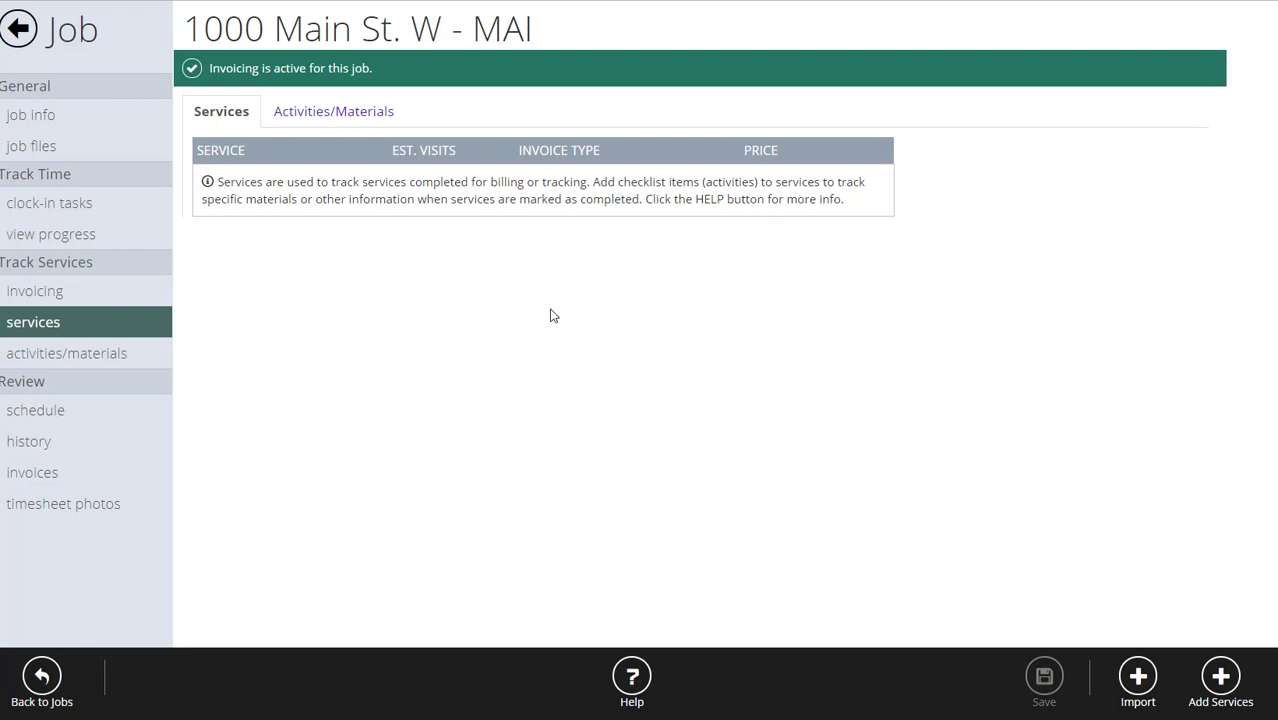
# Tick Mow, Beds, Spring Cleanup, Fall Cleanup and Pruning Done and add all five services.
pyautogui.click(1229, 686)
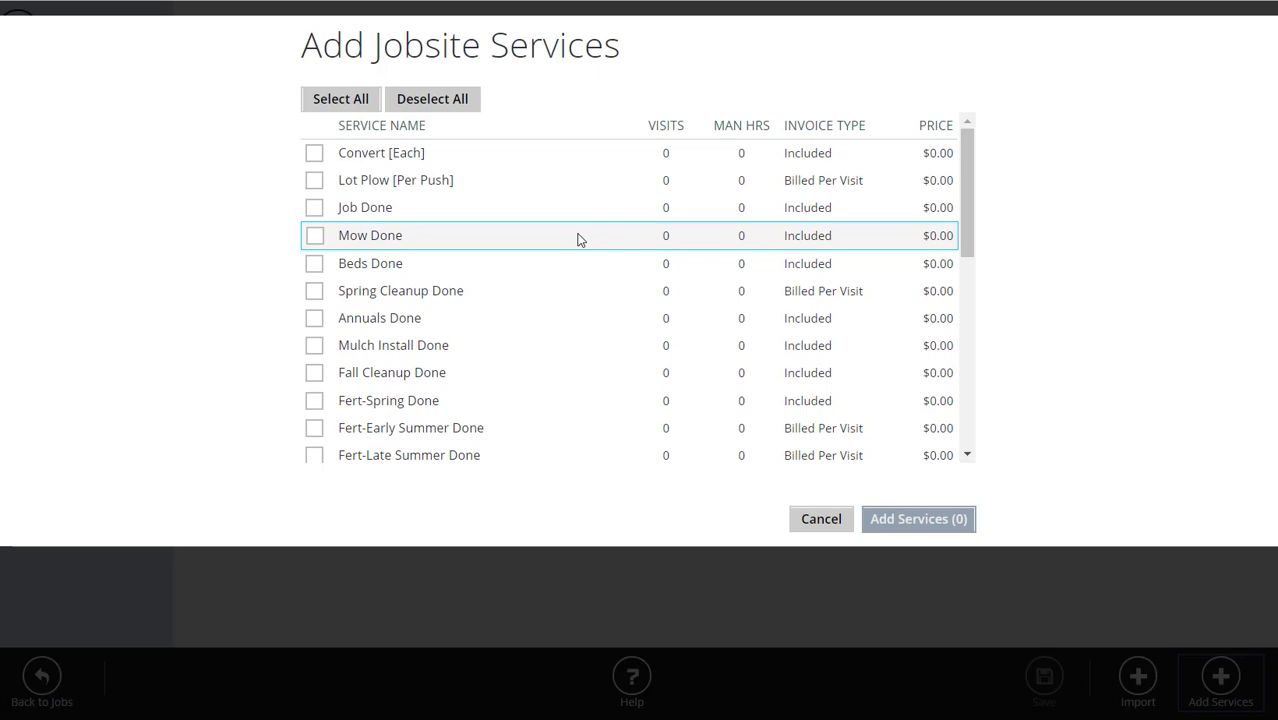
pyautogui.click(314, 236)
pyautogui.click(315, 264)
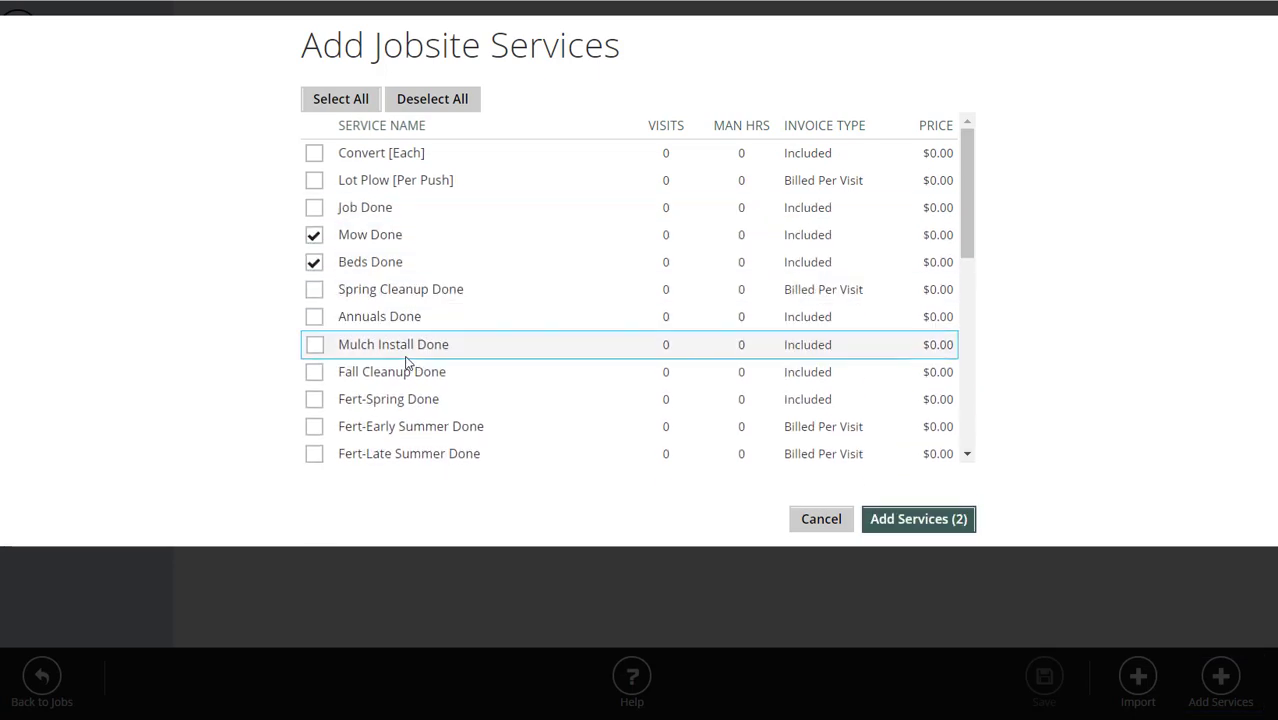
pyautogui.click(314, 289)
pyautogui.scroll(-1, 441, 306)
pyautogui.click(316, 275)
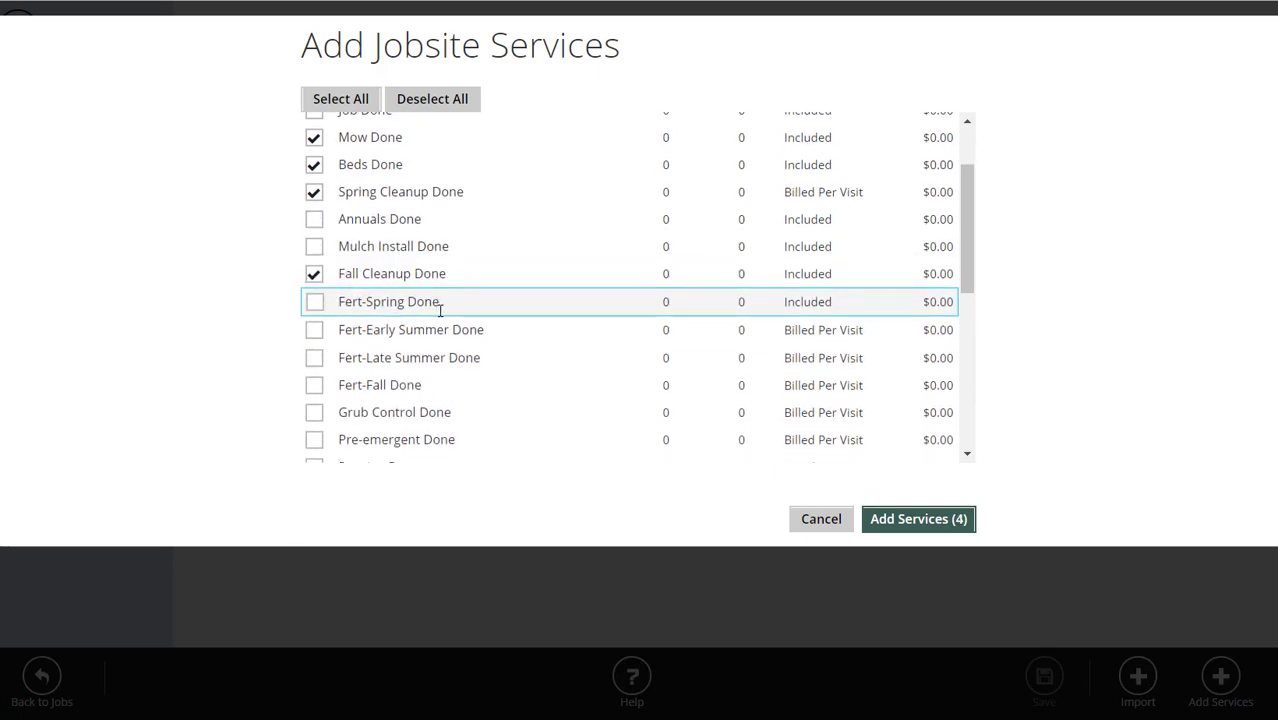
pyautogui.scroll(-1, 437, 305)
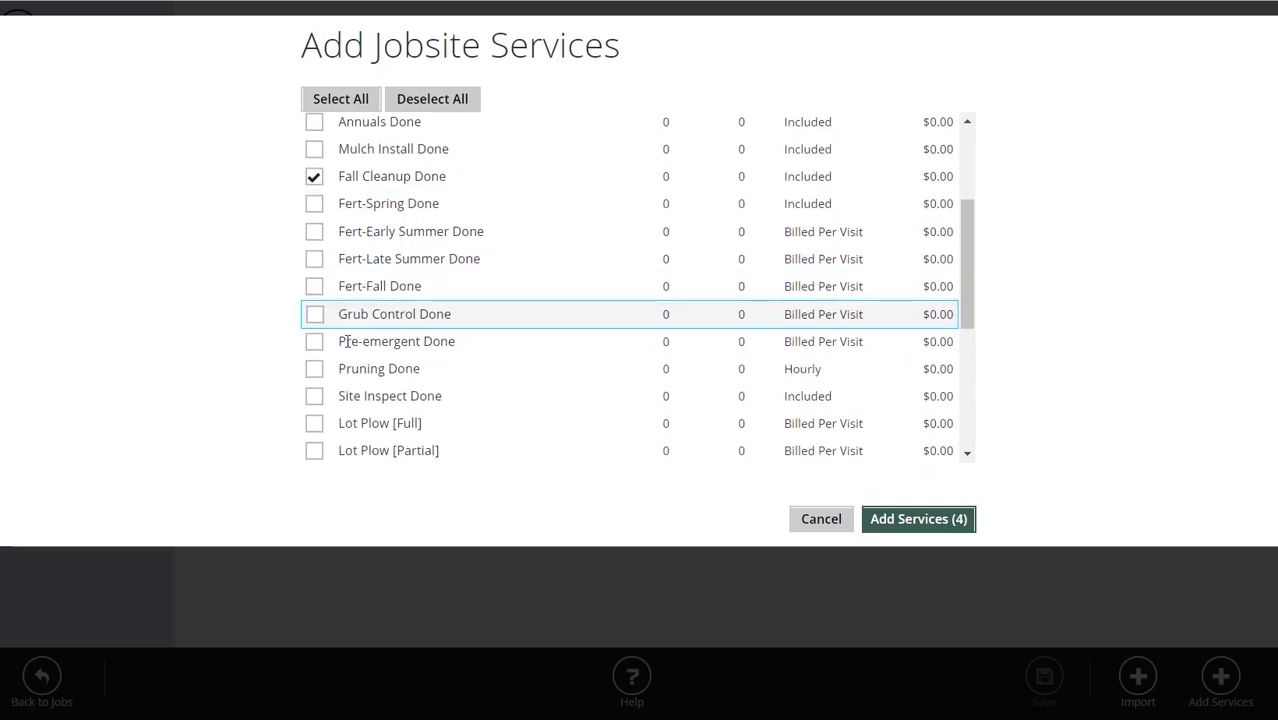
pyautogui.click(316, 370)
pyautogui.scroll(1, 542, 343)
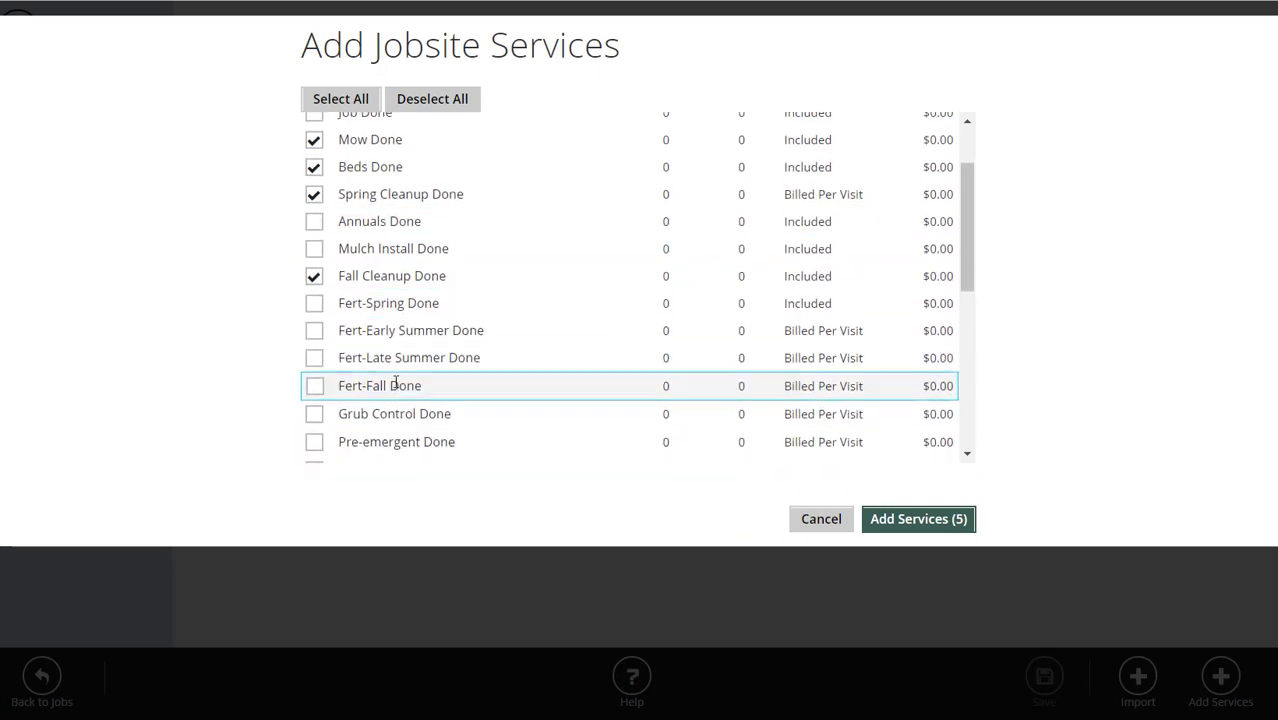
pyautogui.scroll(1, 391, 330)
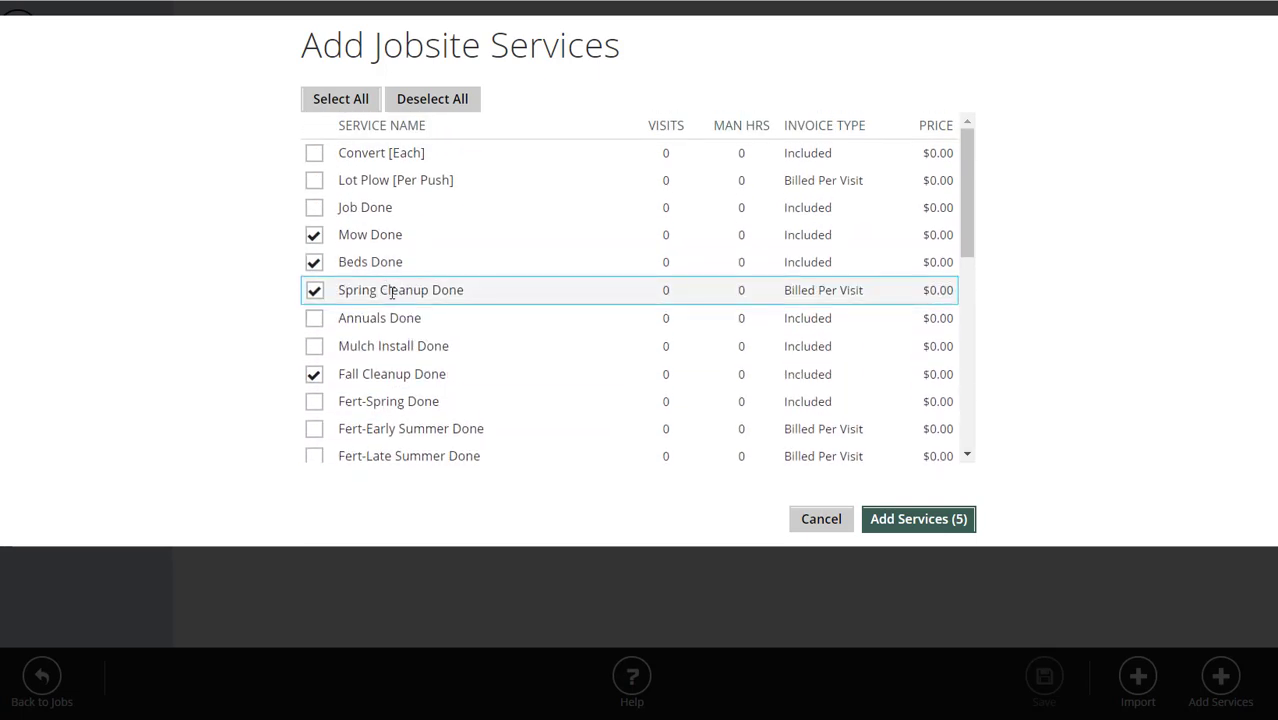
pyautogui.click(916, 522)
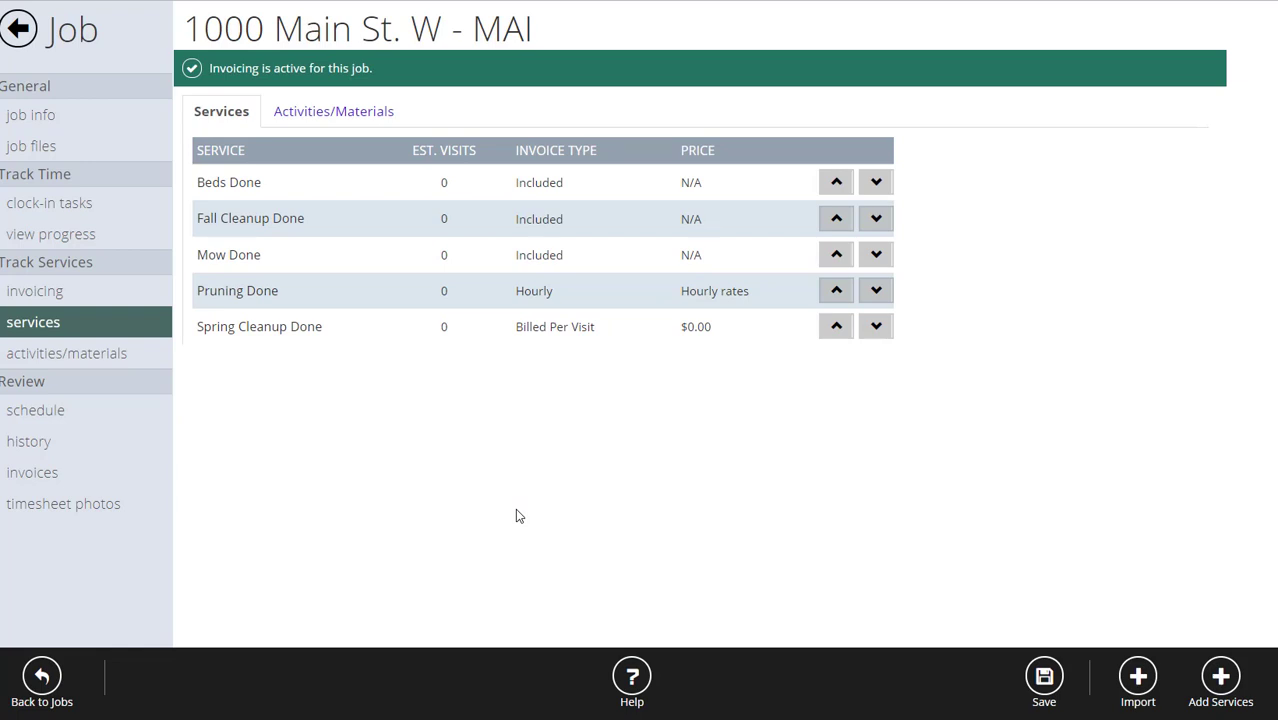
pyautogui.click(79, 208)
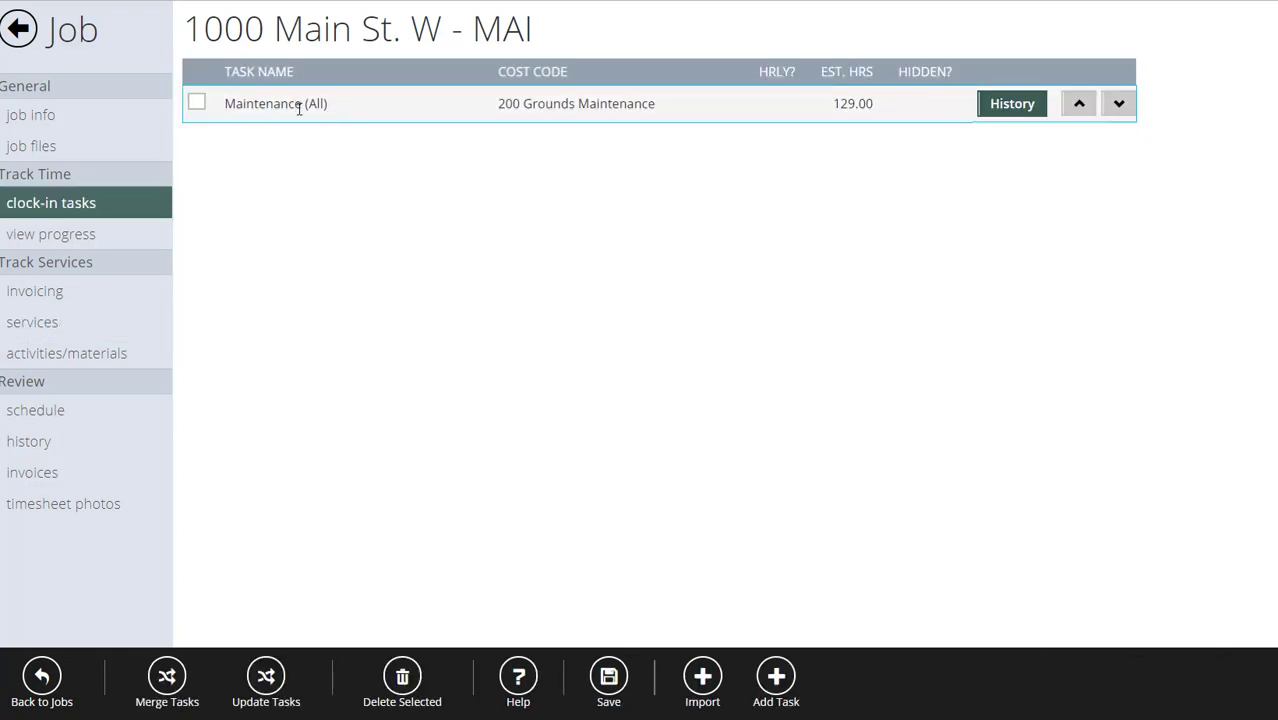
pyautogui.click(30, 326)
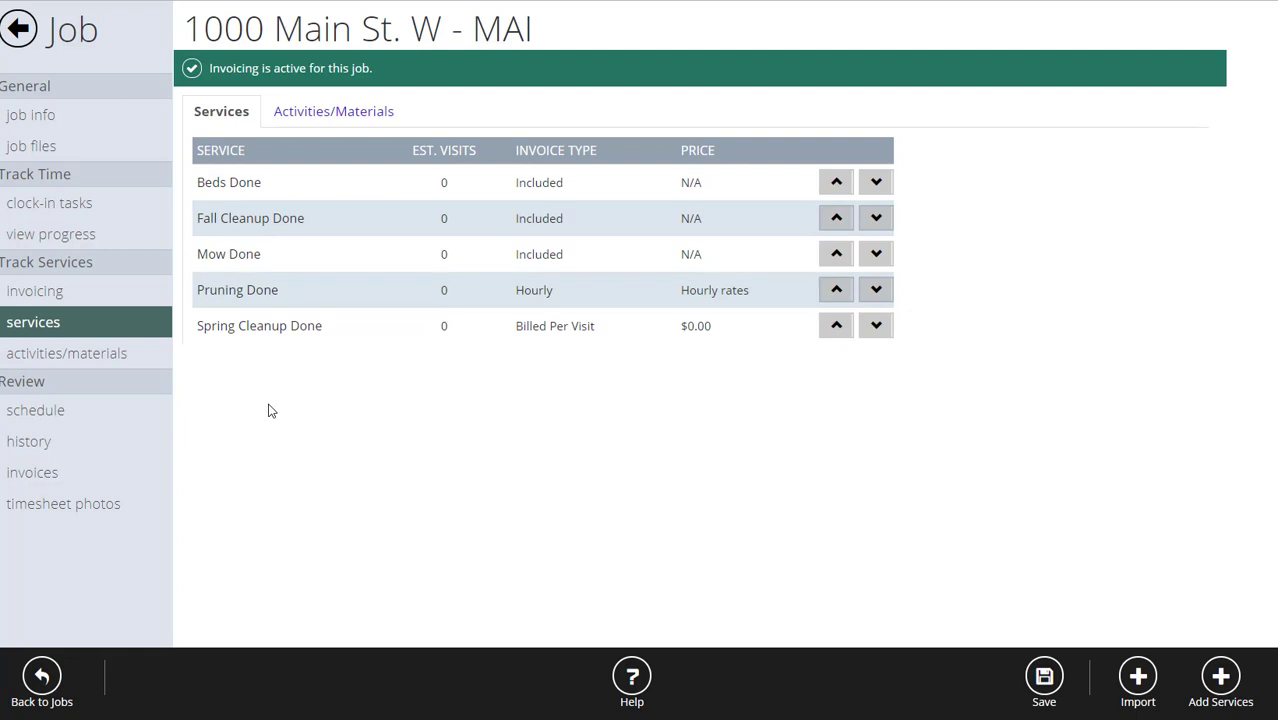
pyautogui.click(570, 180)
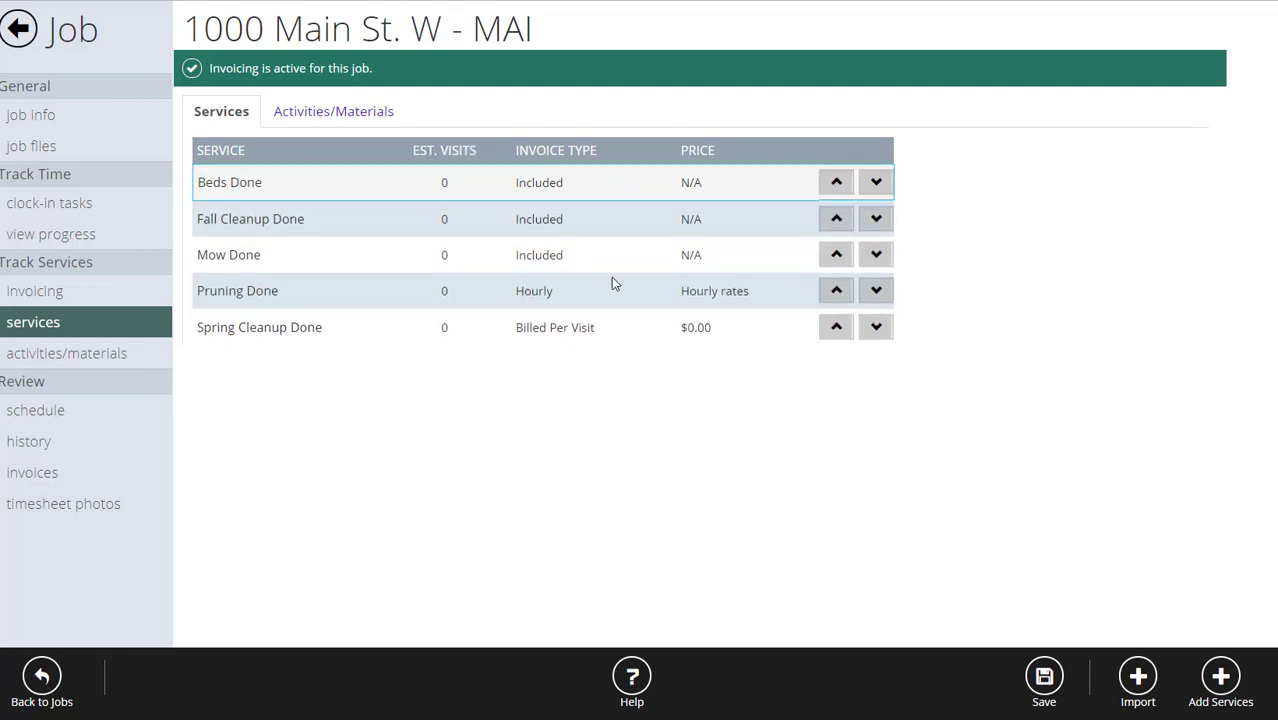
pyautogui.click(727, 219)
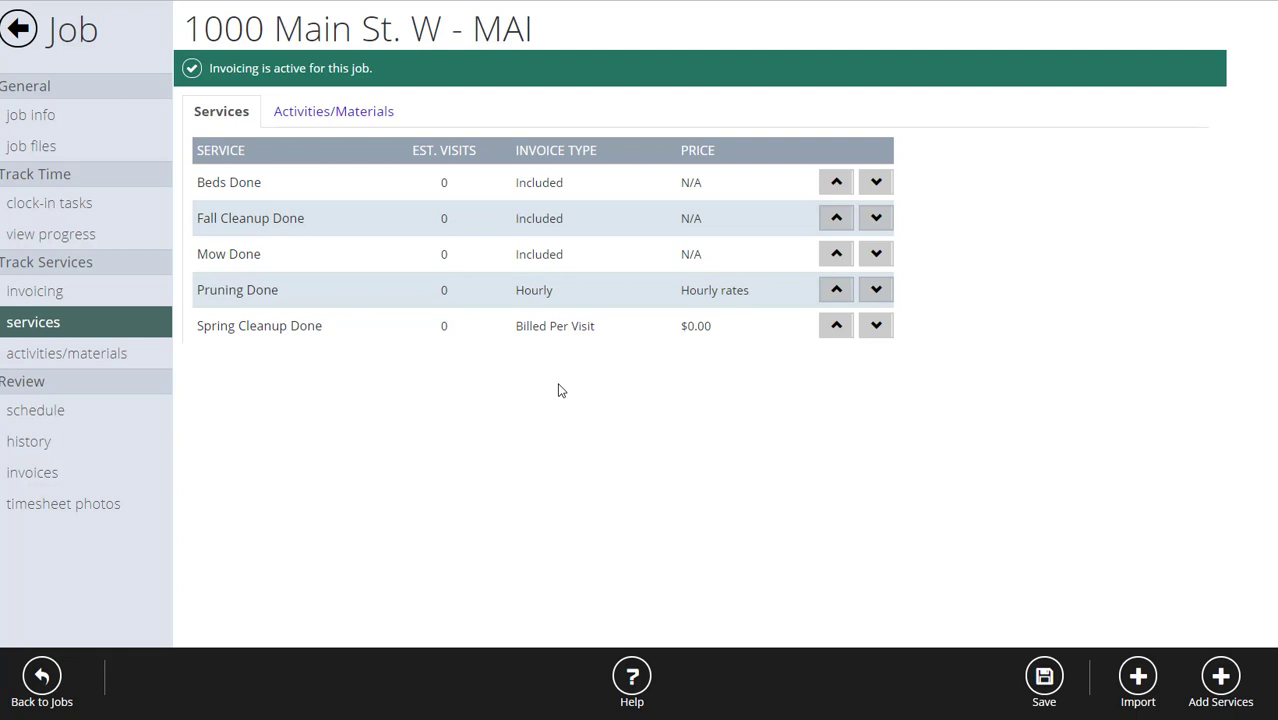
# Set Beds Done to 8 estimated visits, Billed Per Visit at $120.00 each.
pyautogui.click(250, 184)
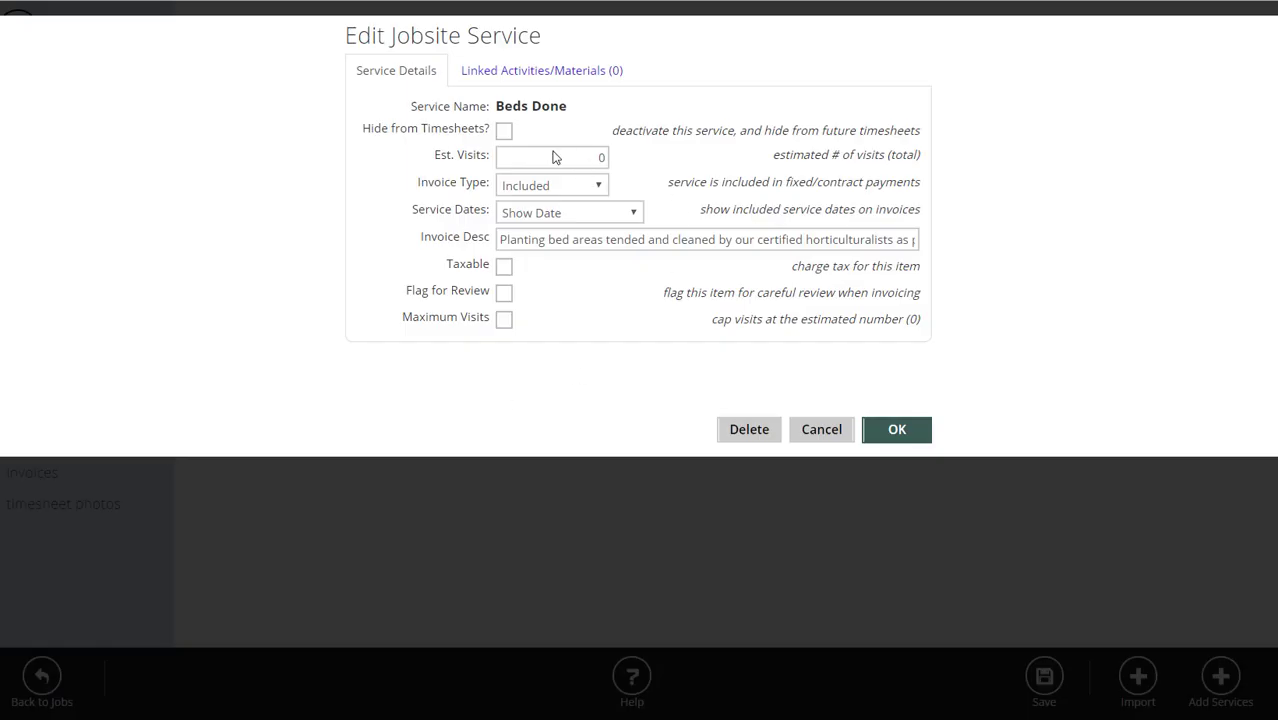
pyautogui.moveTo(551, 157); pyautogui.dragTo(646, 157)
pyautogui.click(569, 187)
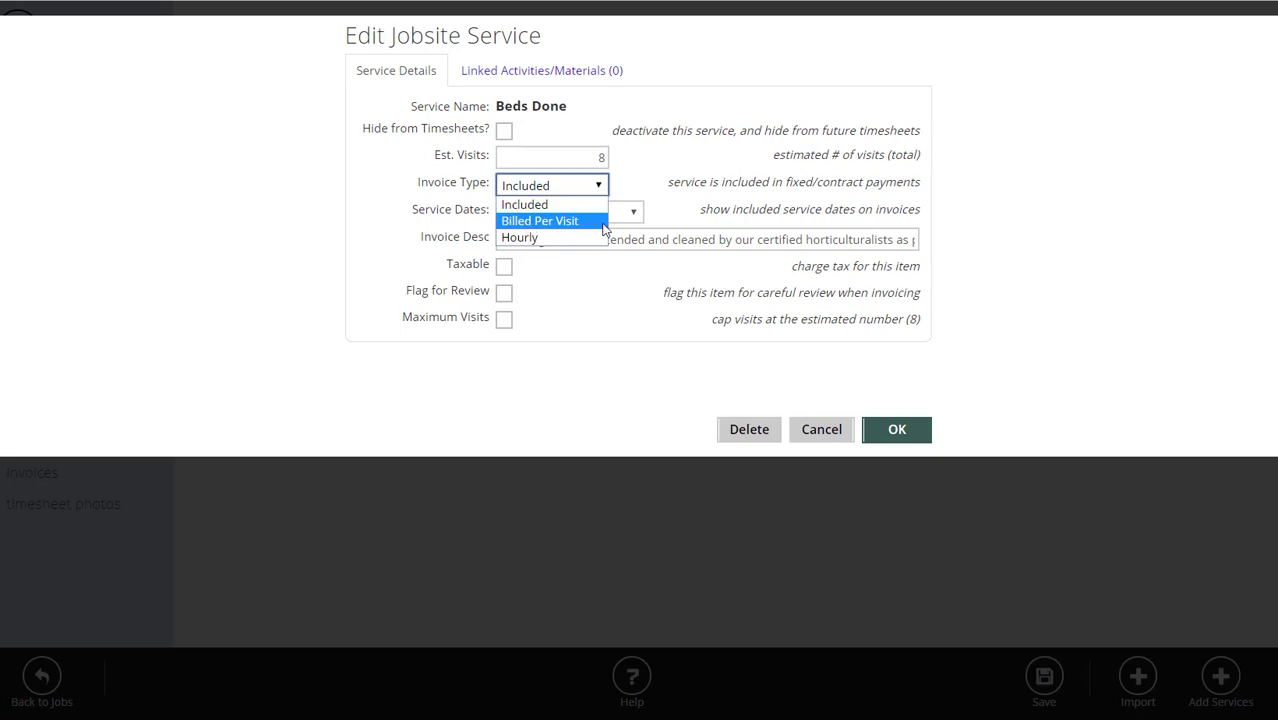
pyautogui.click(584, 222)
pyautogui.click(578, 213)
pyautogui.click(577, 214)
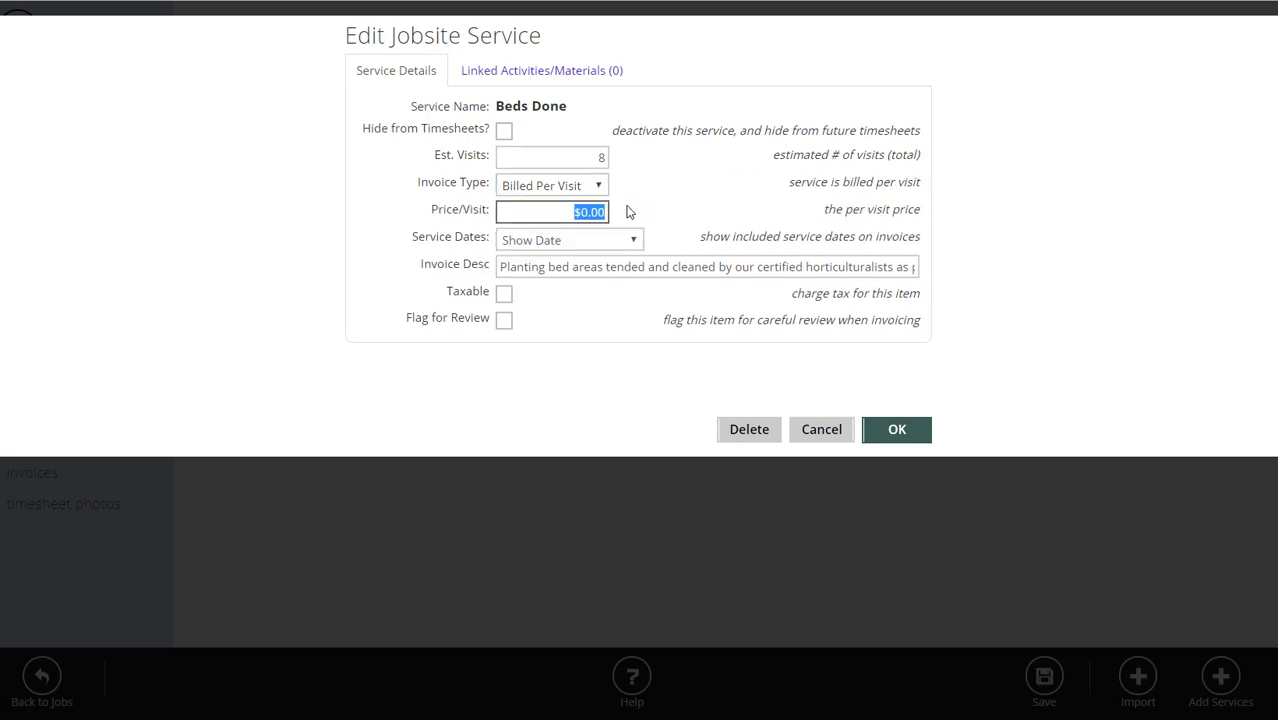
pyautogui.write('120')
pyautogui.click(628, 183)
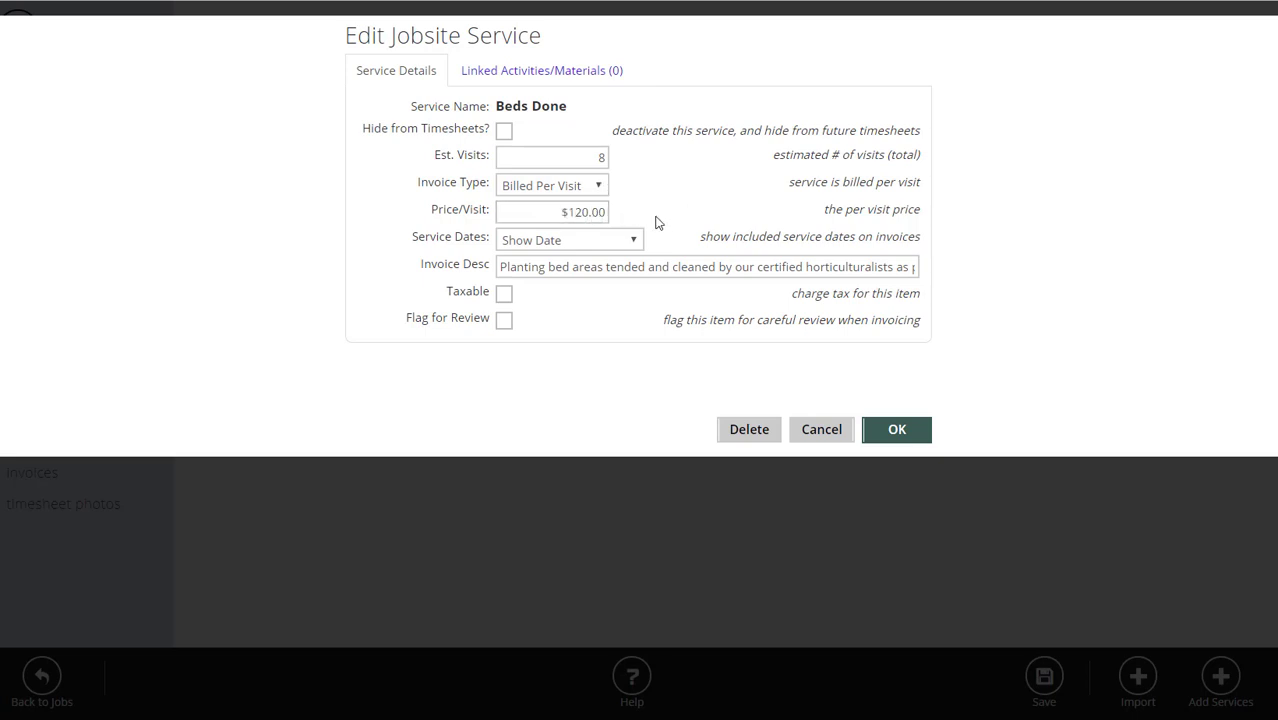
# Keep Beds Done's service dates as Show Date, leave the review flag off, and save.
pyautogui.click(578, 245)
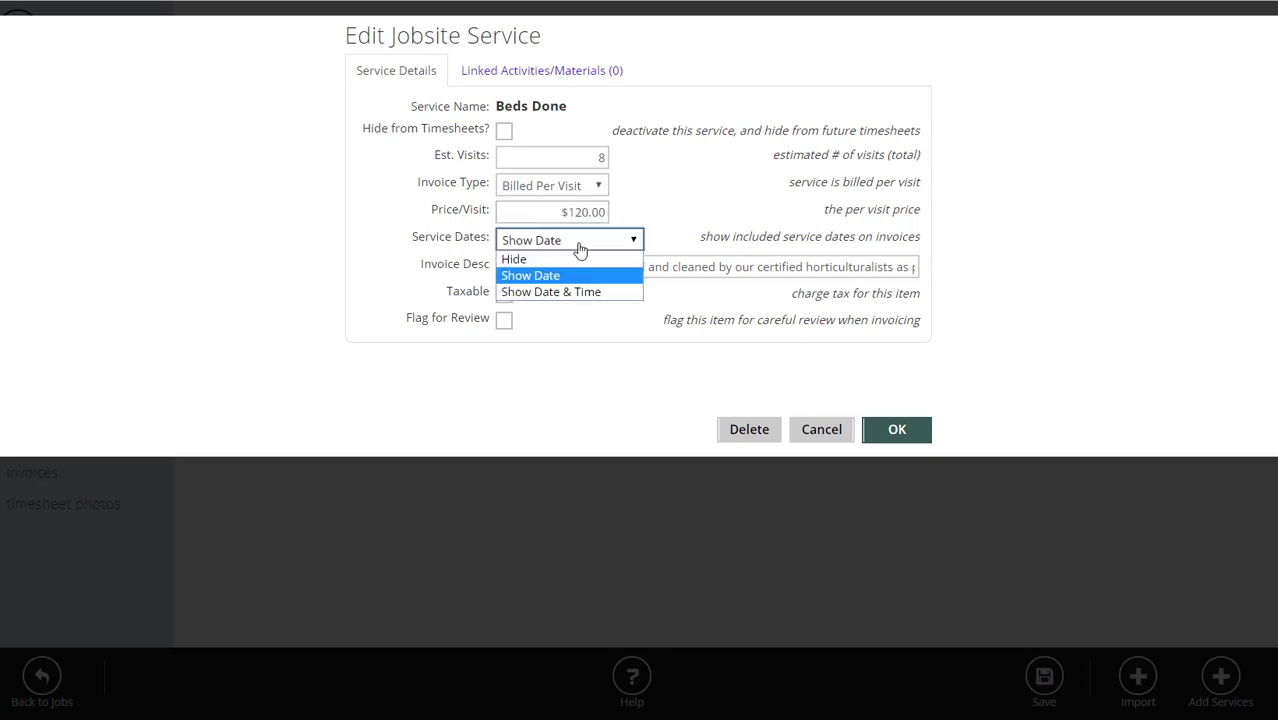
pyautogui.click(531, 278)
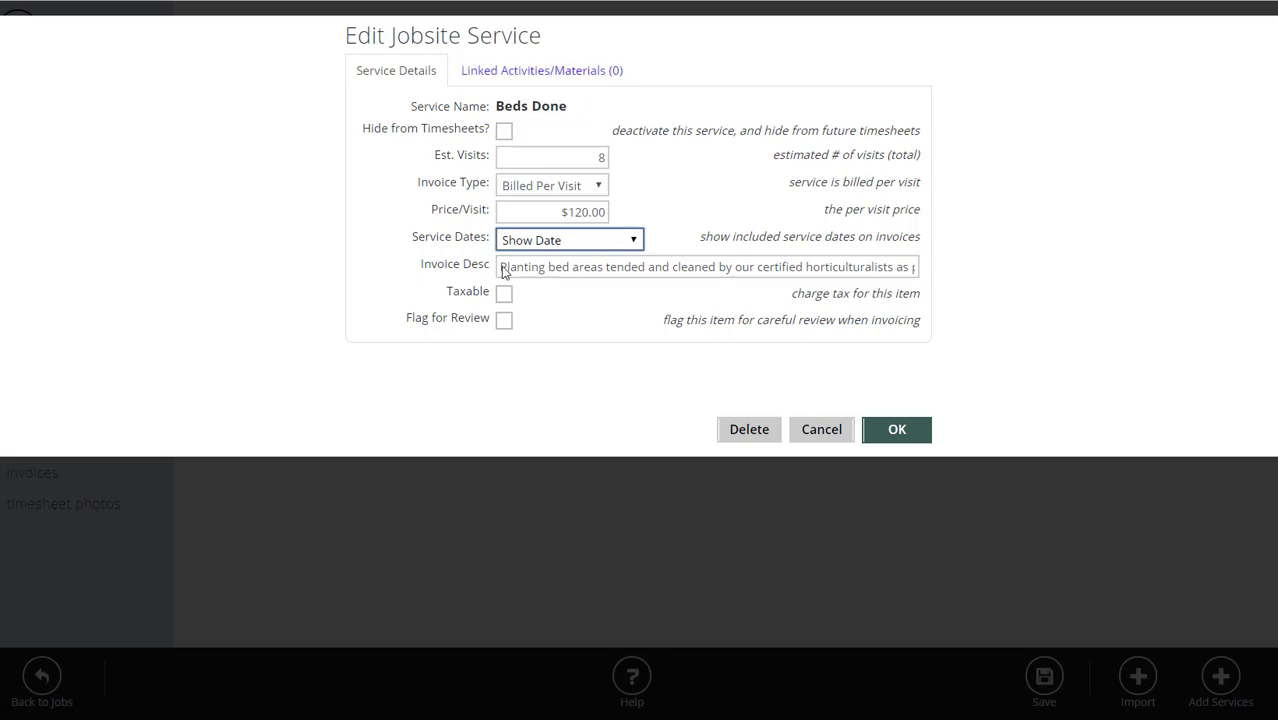
pyautogui.moveTo(503, 268); pyautogui.dragTo(341, 284)
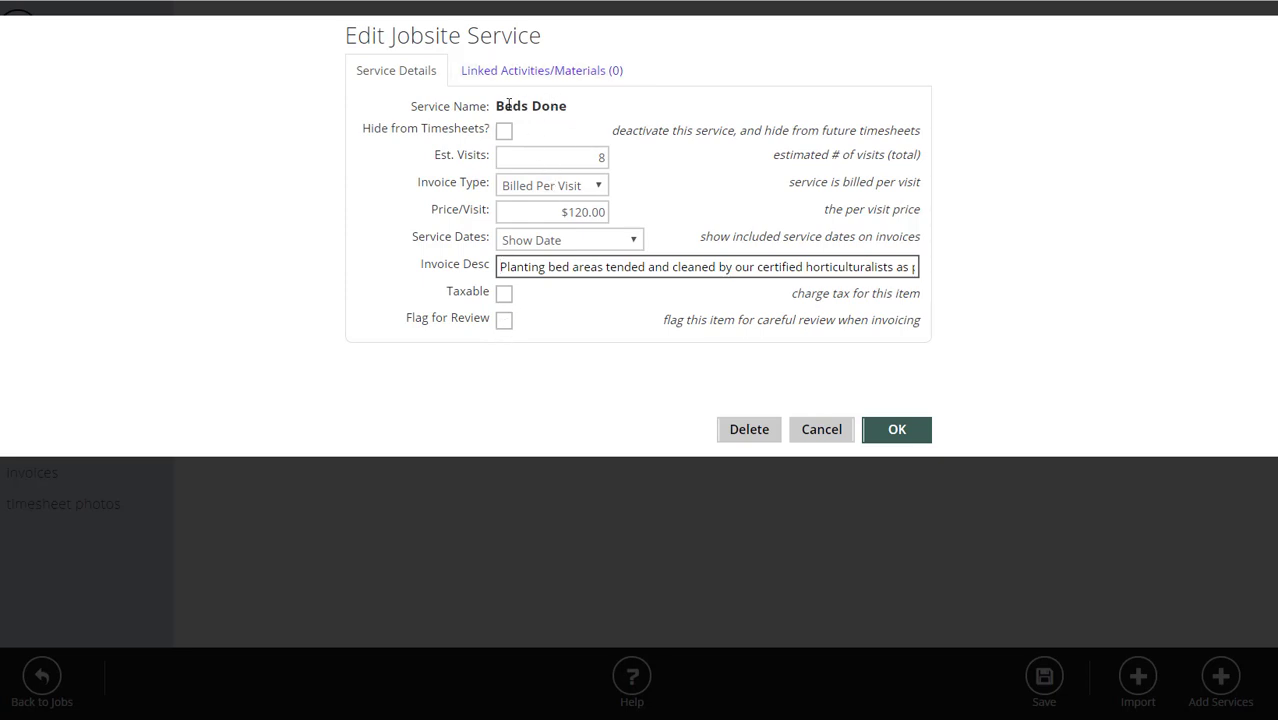
pyautogui.click(504, 321)
pyautogui.click(506, 324)
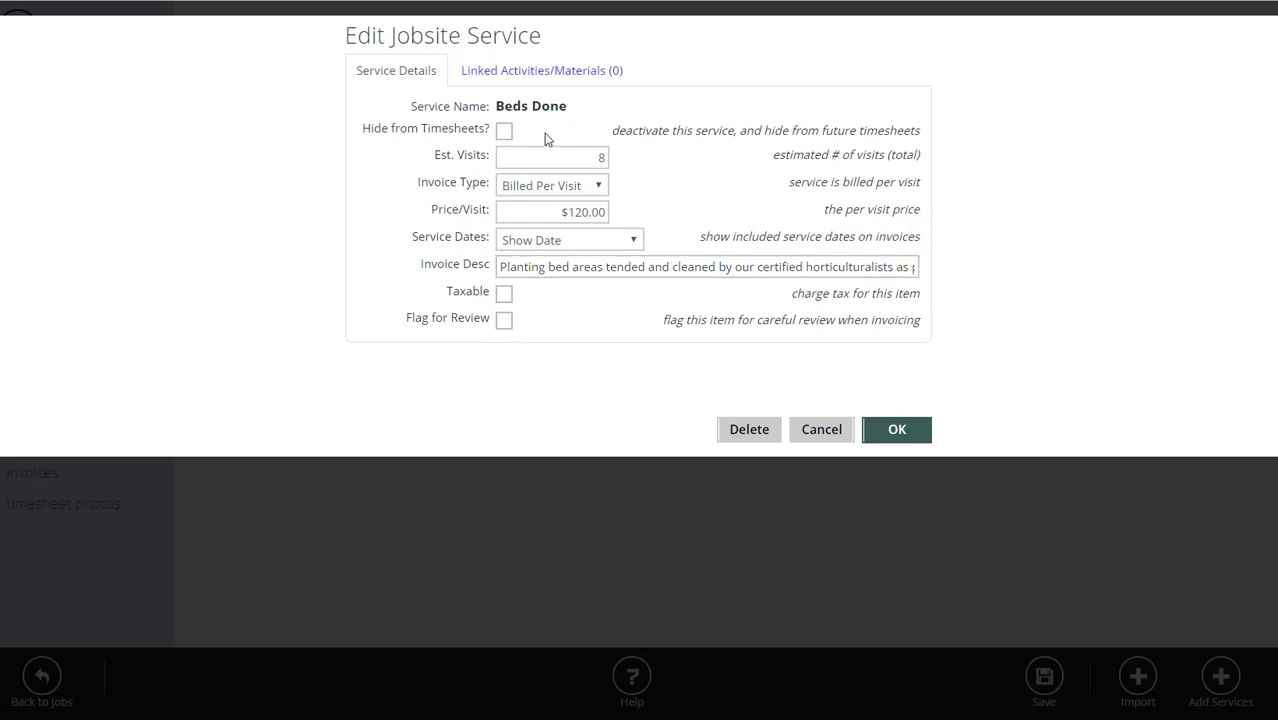
pyautogui.click(897, 430)
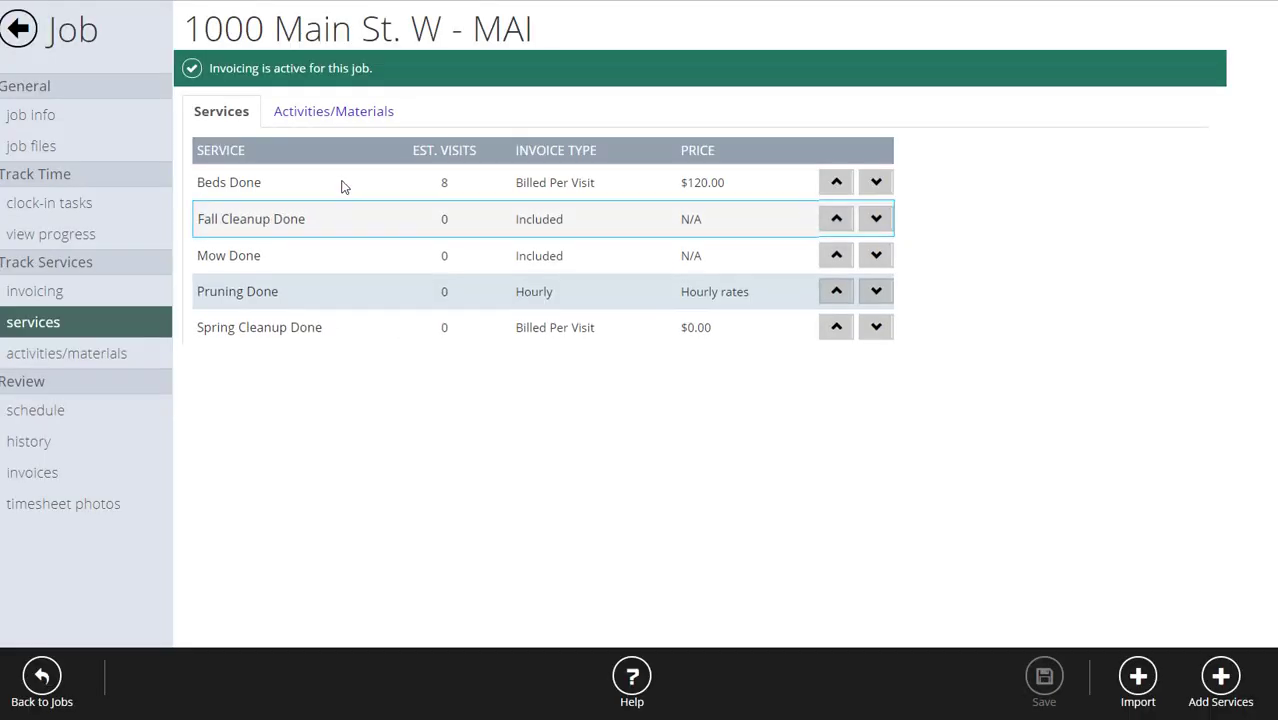
# Give Fall Cleanup Done 2 estimated visits and show its dates on invoices.
pyautogui.click(324, 222)
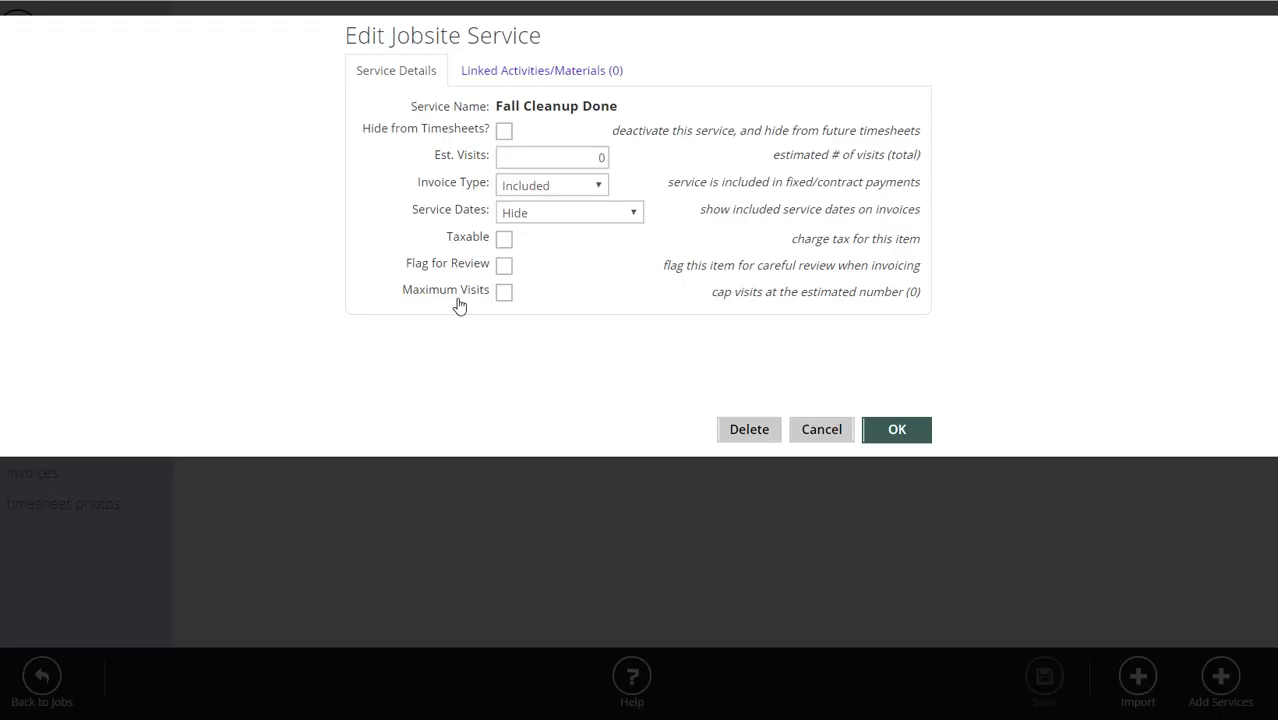
pyautogui.doubleClick(603, 157)
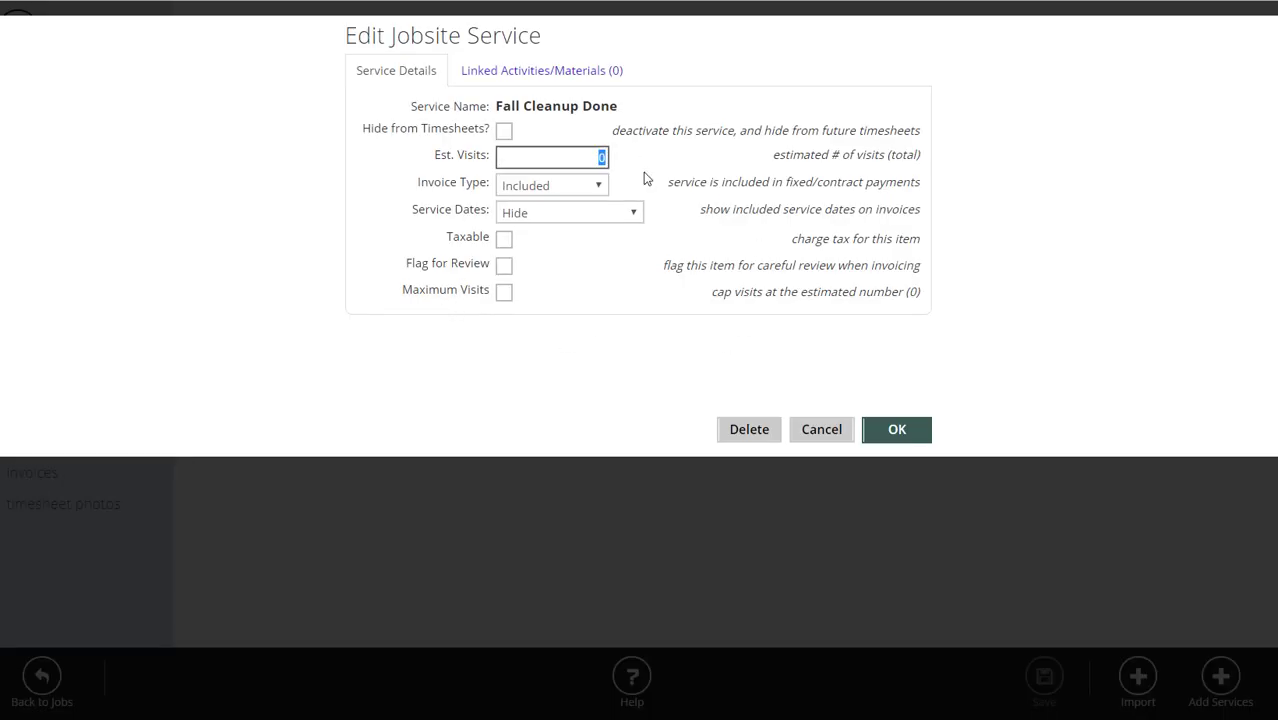
pyautogui.write('2')
pyautogui.click(612, 242)
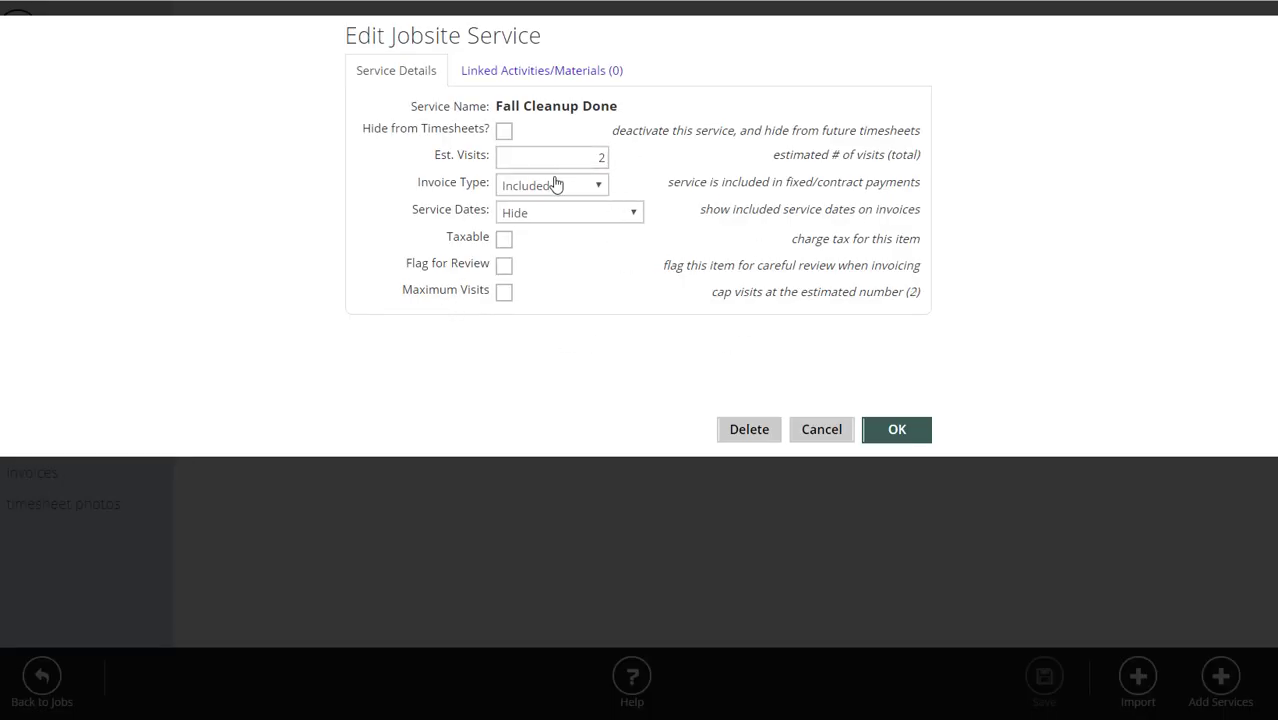
pyautogui.click(559, 222)
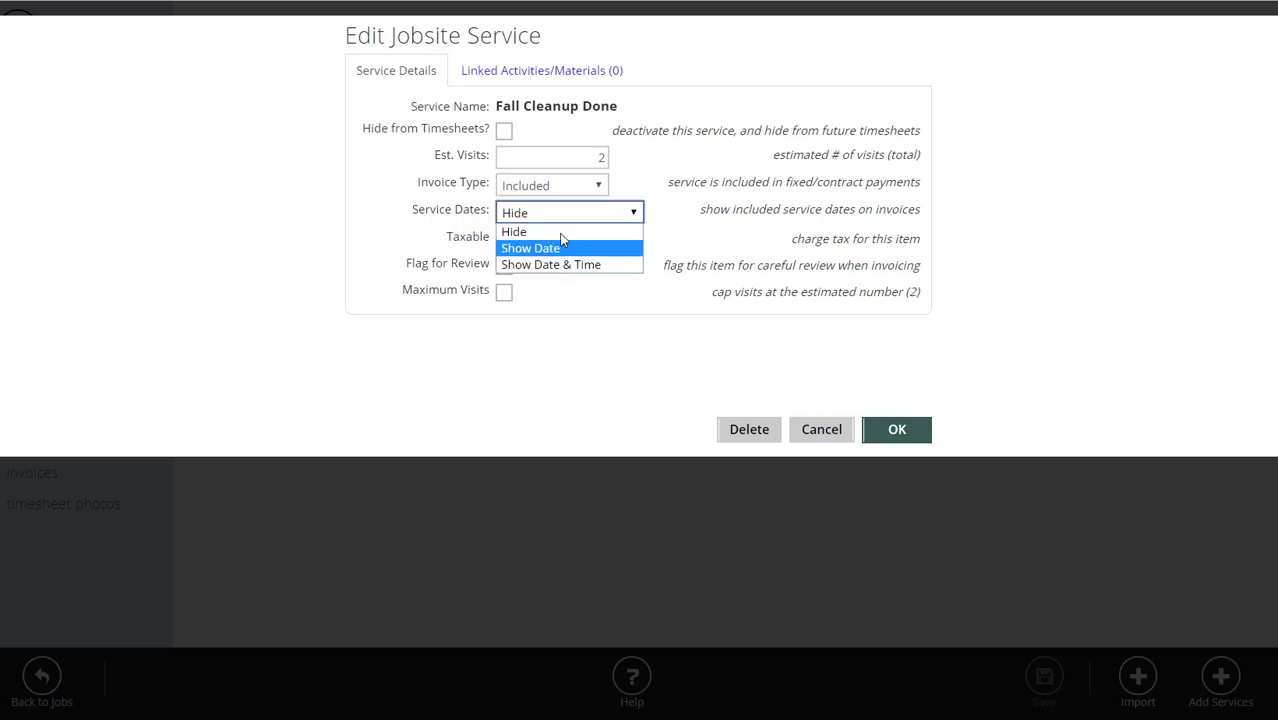
pyautogui.click(565, 230)
pyautogui.click(584, 211)
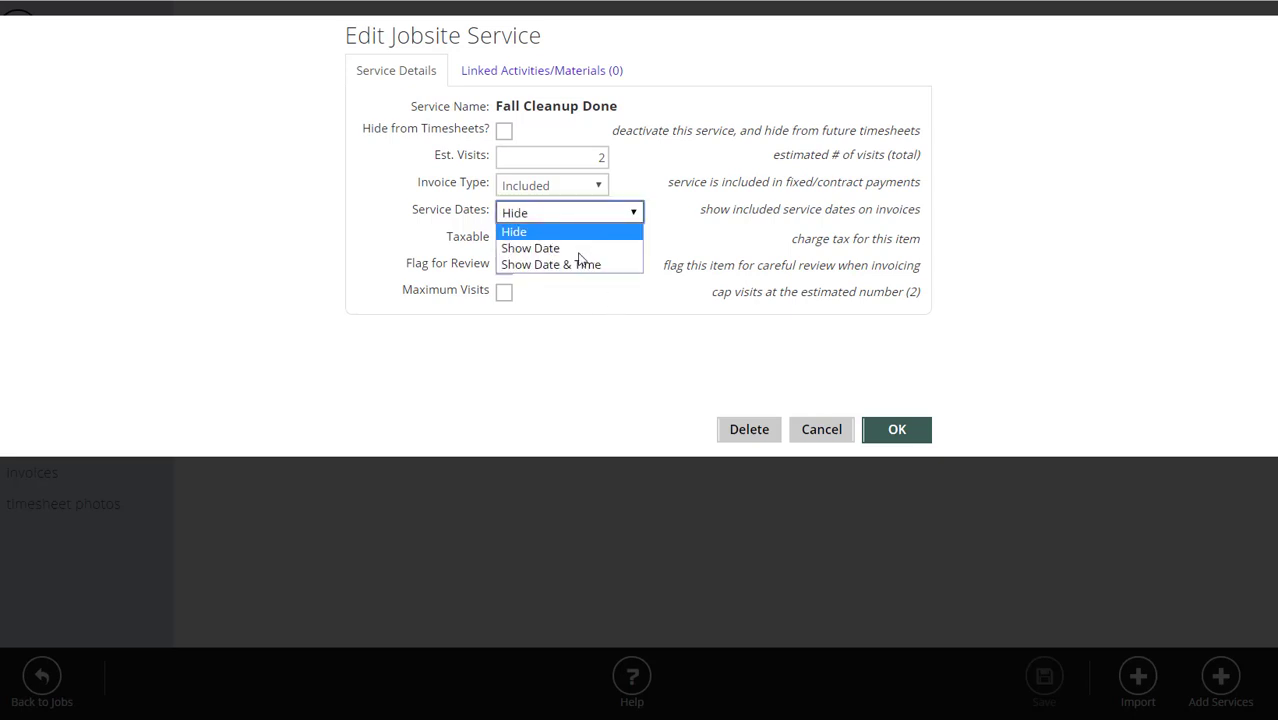
pyautogui.click(575, 246)
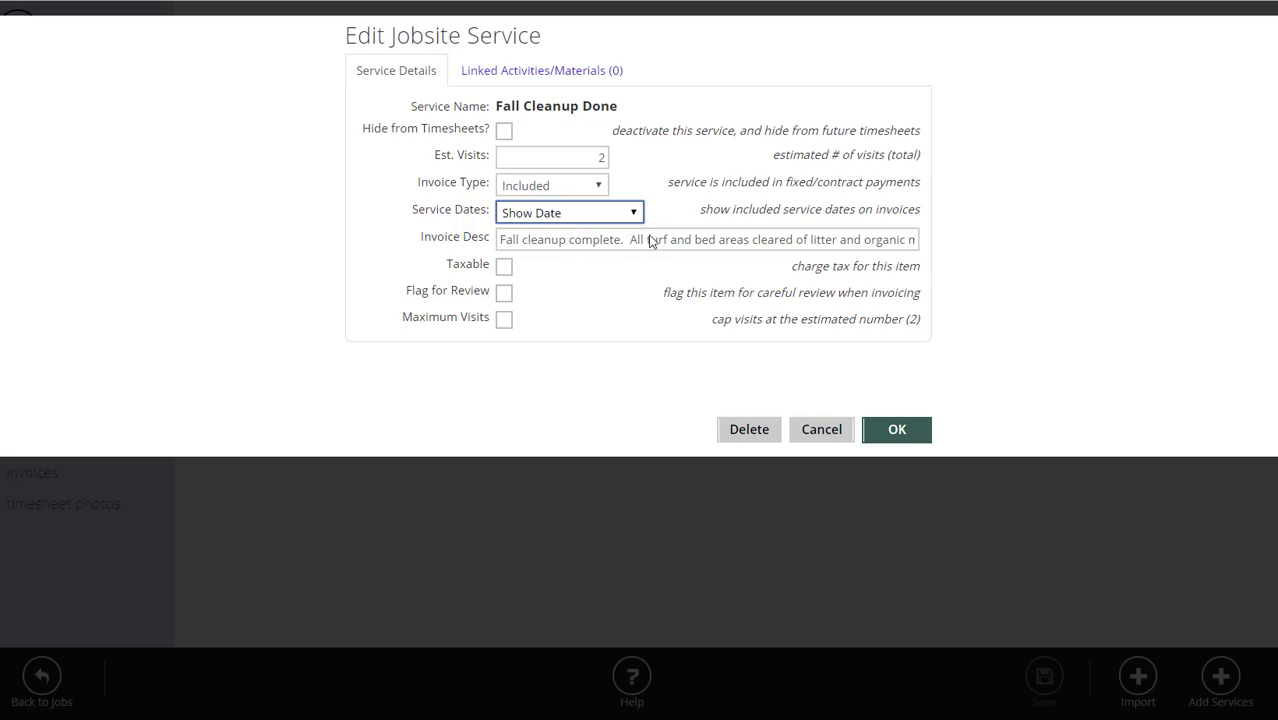
# Keep Fall Cleanup Done's invoice type as Included with dates shown, and save it.
pyautogui.click(556, 190)
pyautogui.click(561, 225)
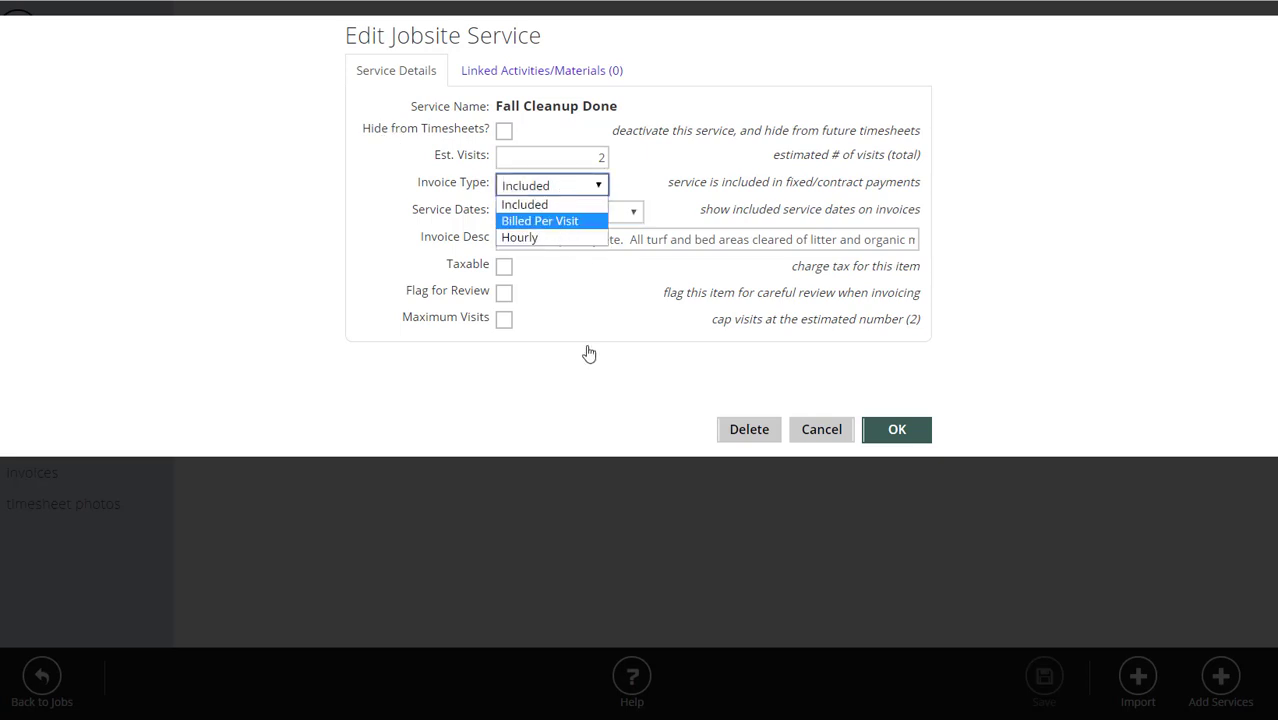
pyautogui.click(587, 188)
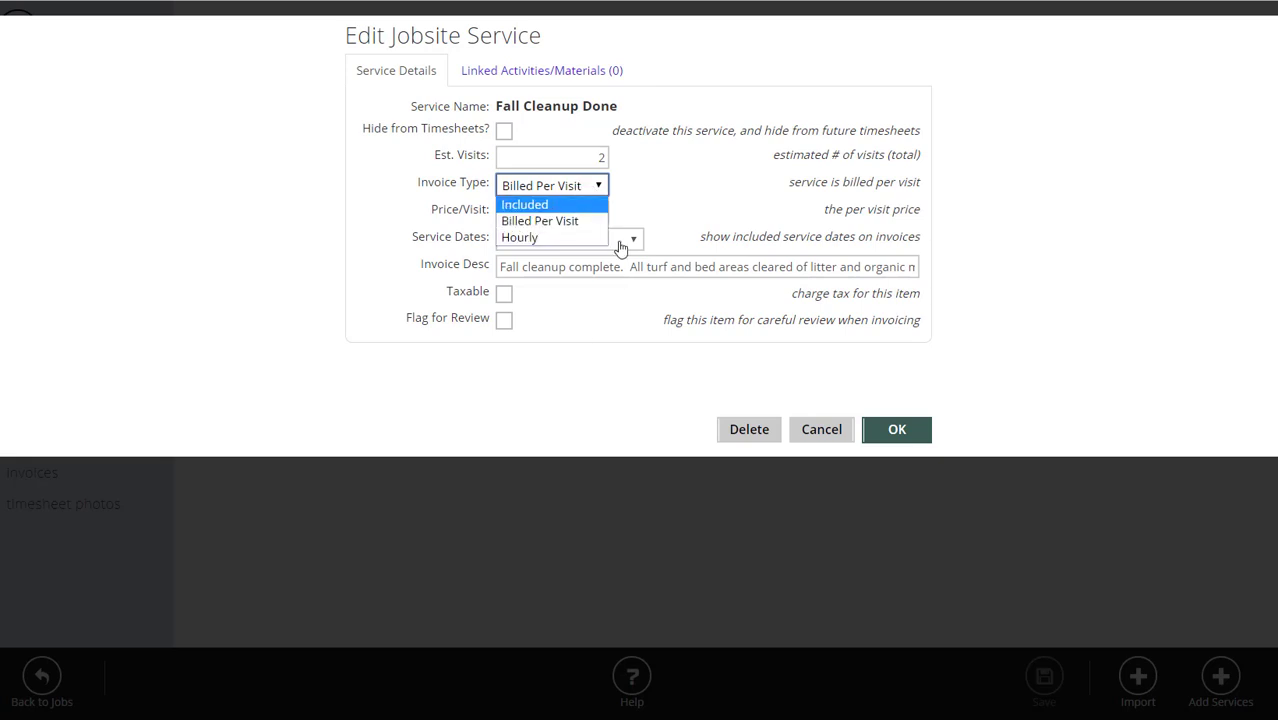
pyautogui.click(562, 203)
pyautogui.click(560, 218)
pyautogui.click(564, 250)
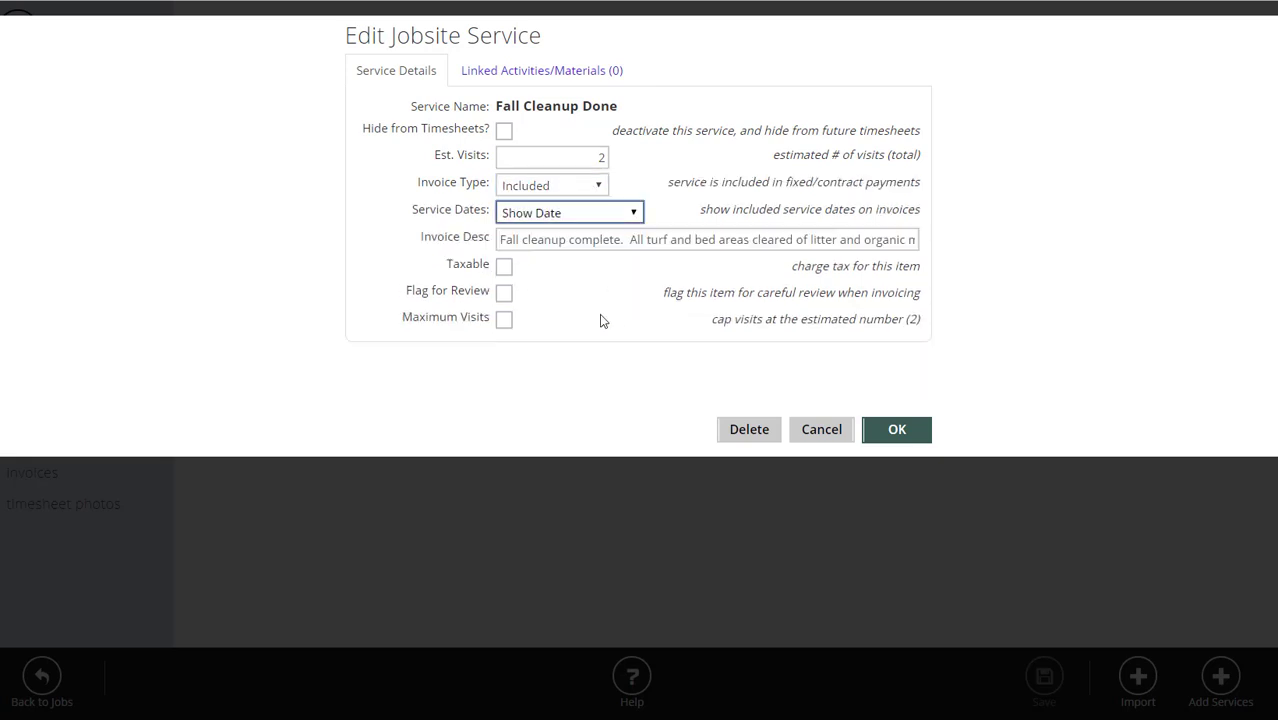
pyautogui.click(896, 429)
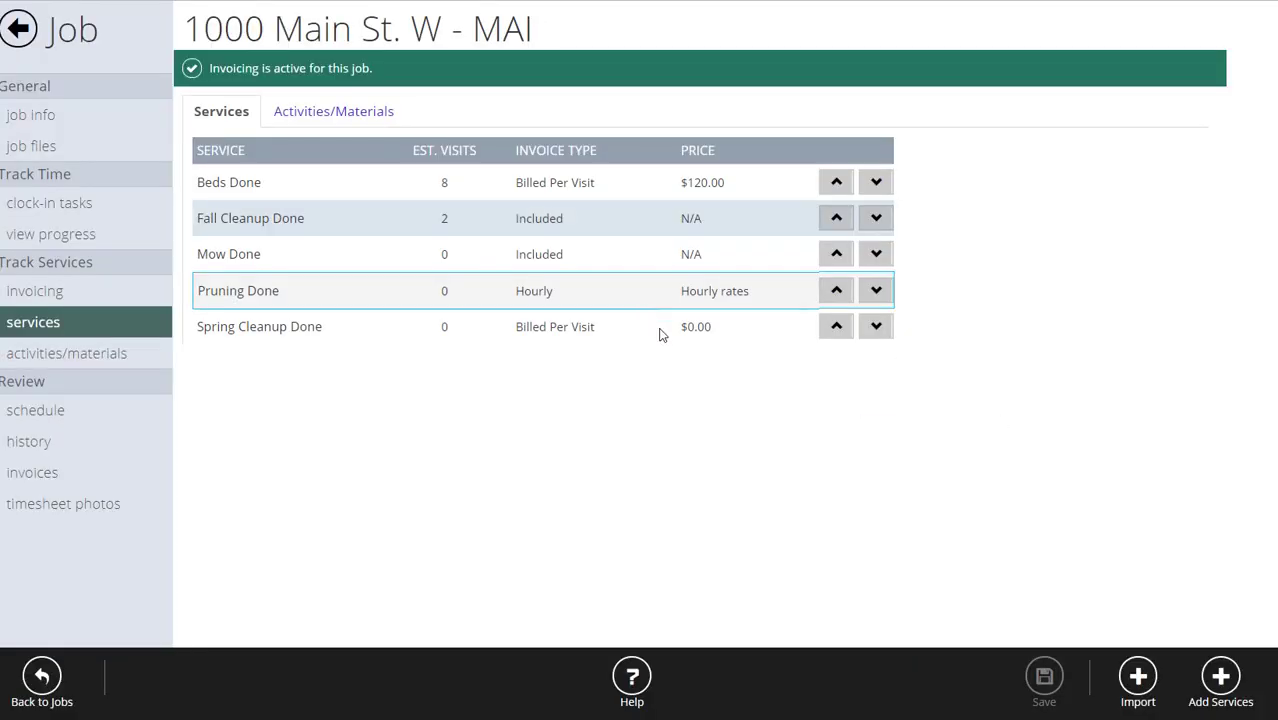
# Enter 30 estimated visits for Mow Done, keeping it Included with dates hidden.
pyautogui.click(322, 250)
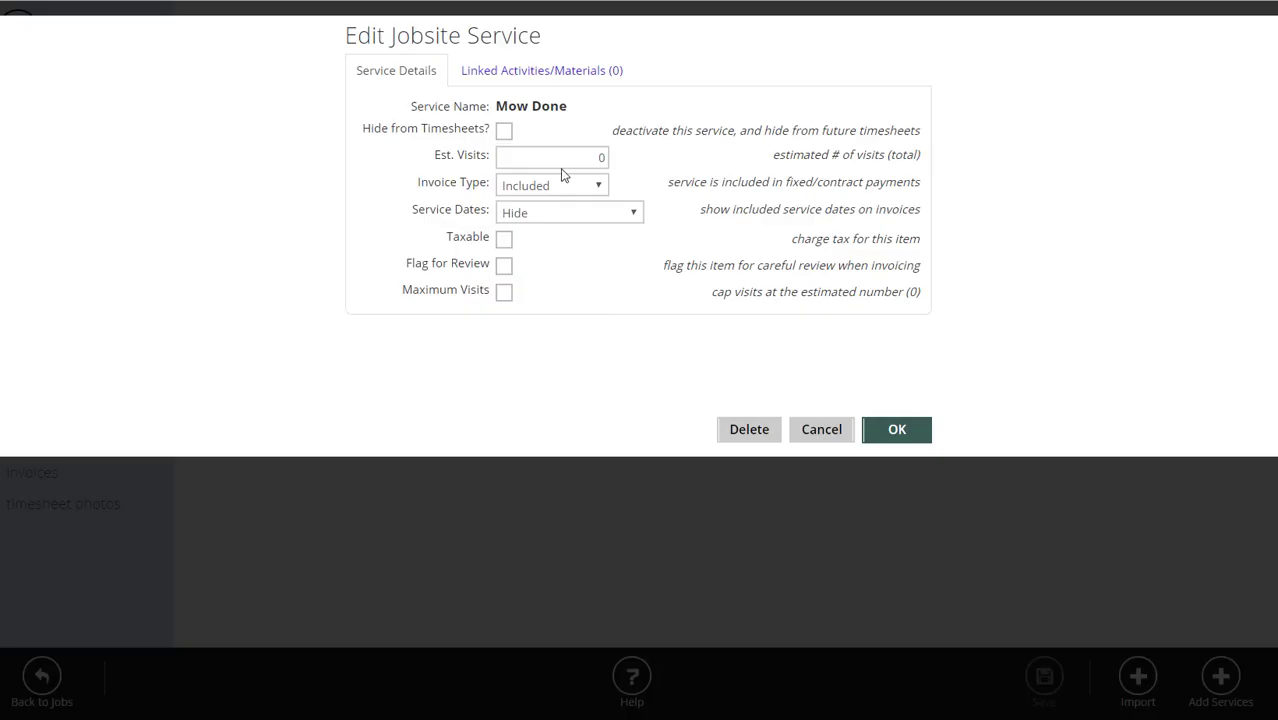
pyautogui.write('30')
pyautogui.click(578, 188)
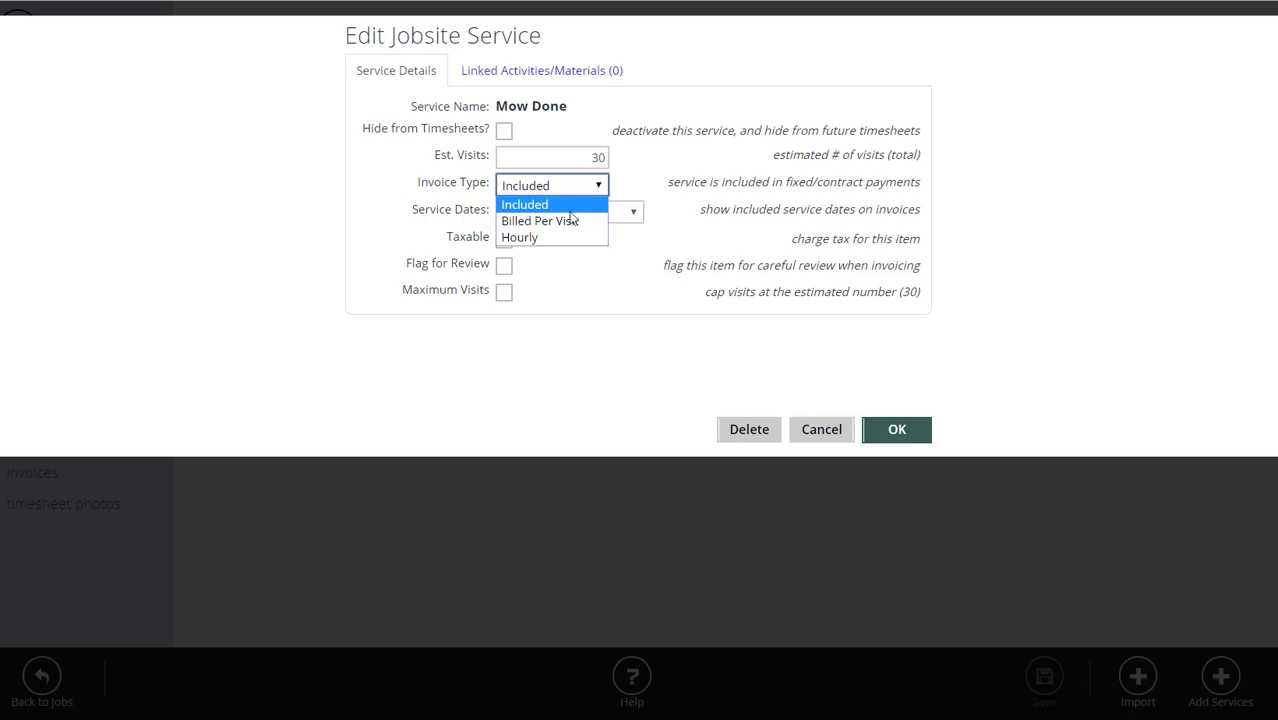
pyautogui.click(565, 206)
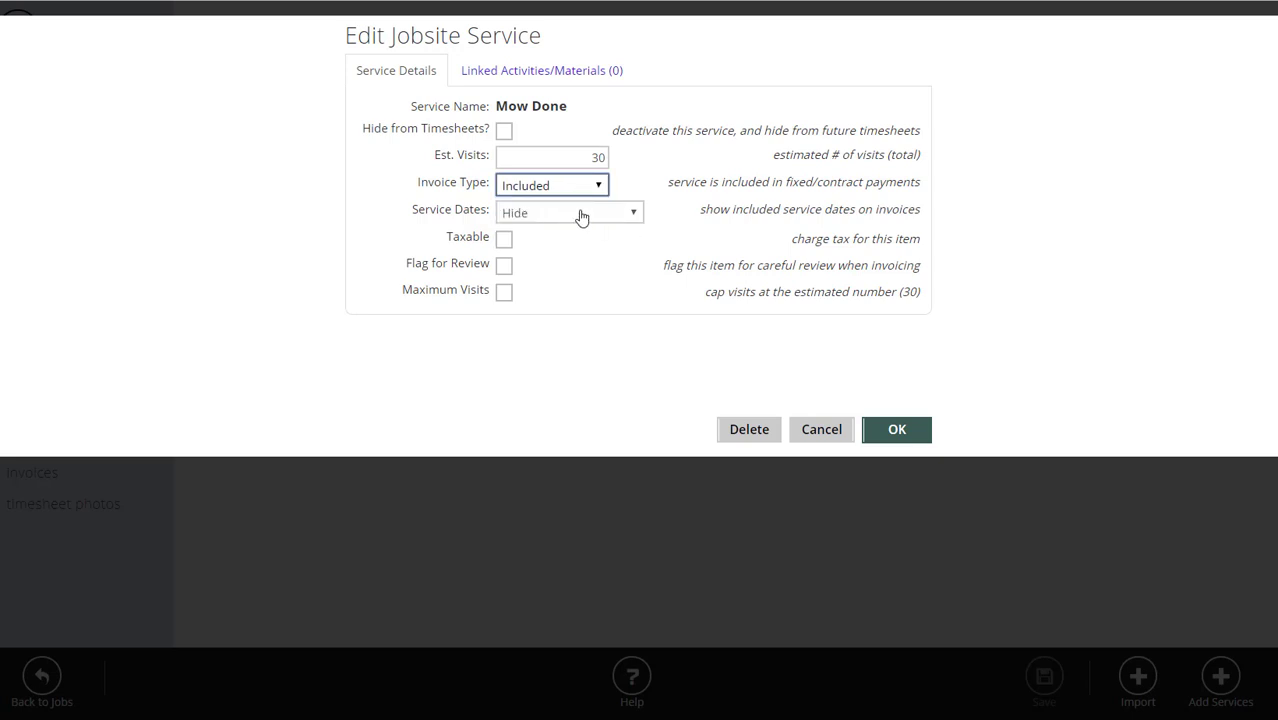
pyautogui.click(581, 216)
pyautogui.click(530, 232)
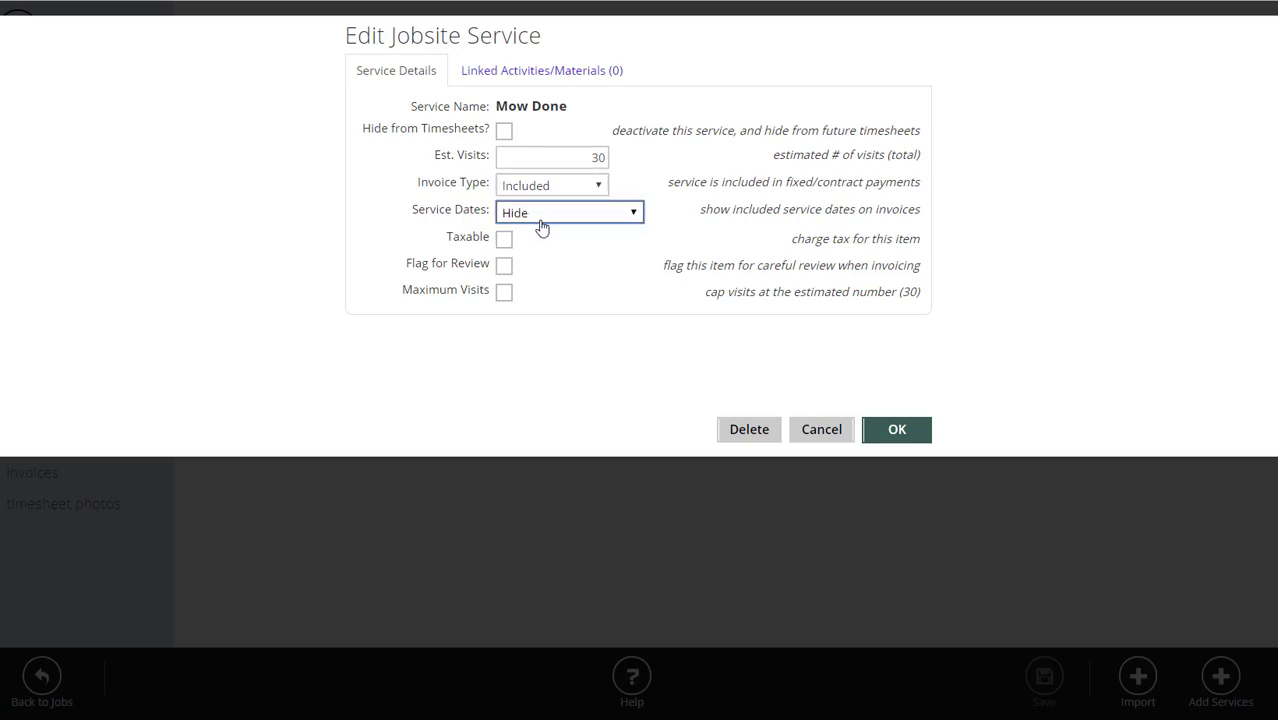
pyautogui.click(540, 218)
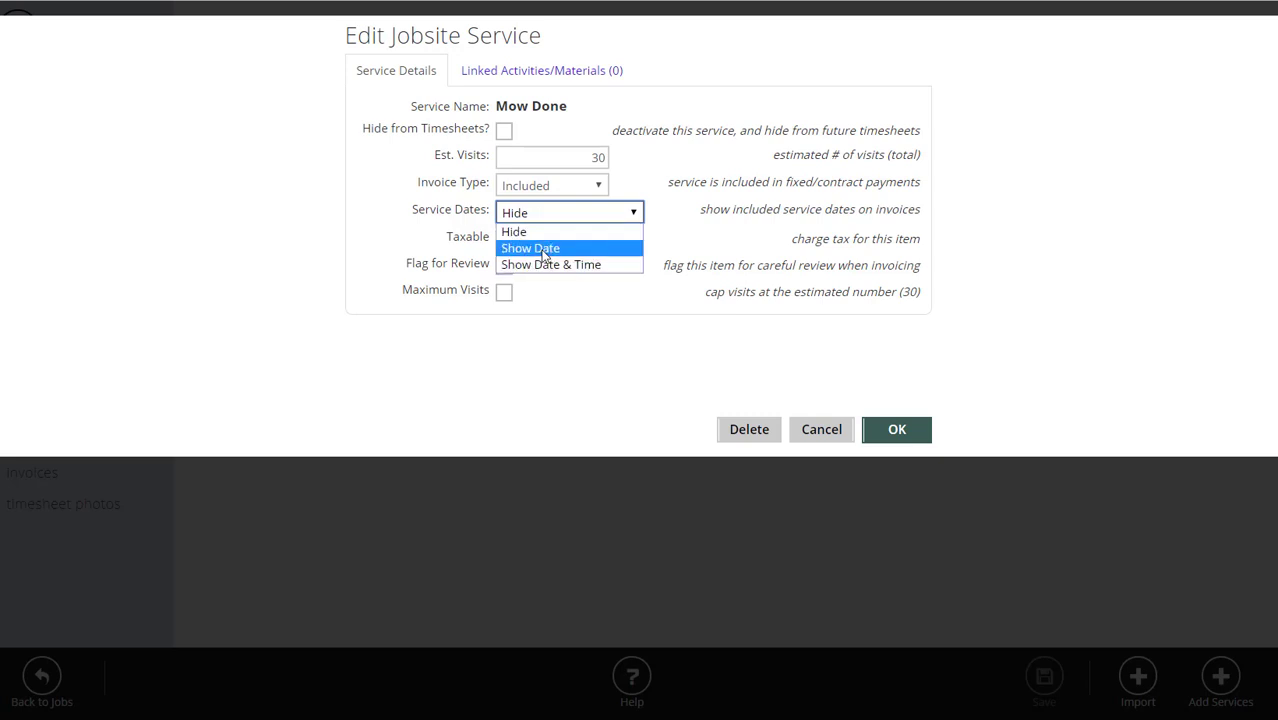
pyautogui.click(357, 218)
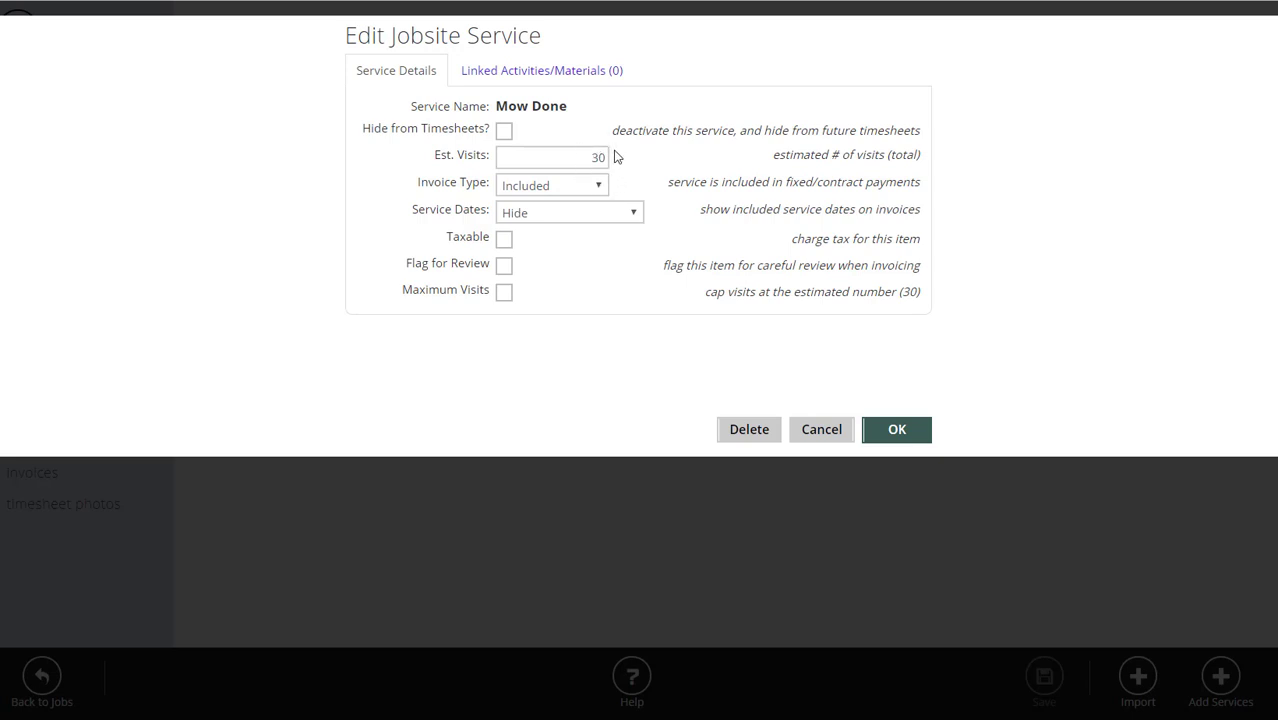
# Cap Mow Done at 30 visits with billing warnings for additional visits, and save.
pyautogui.click(504, 292)
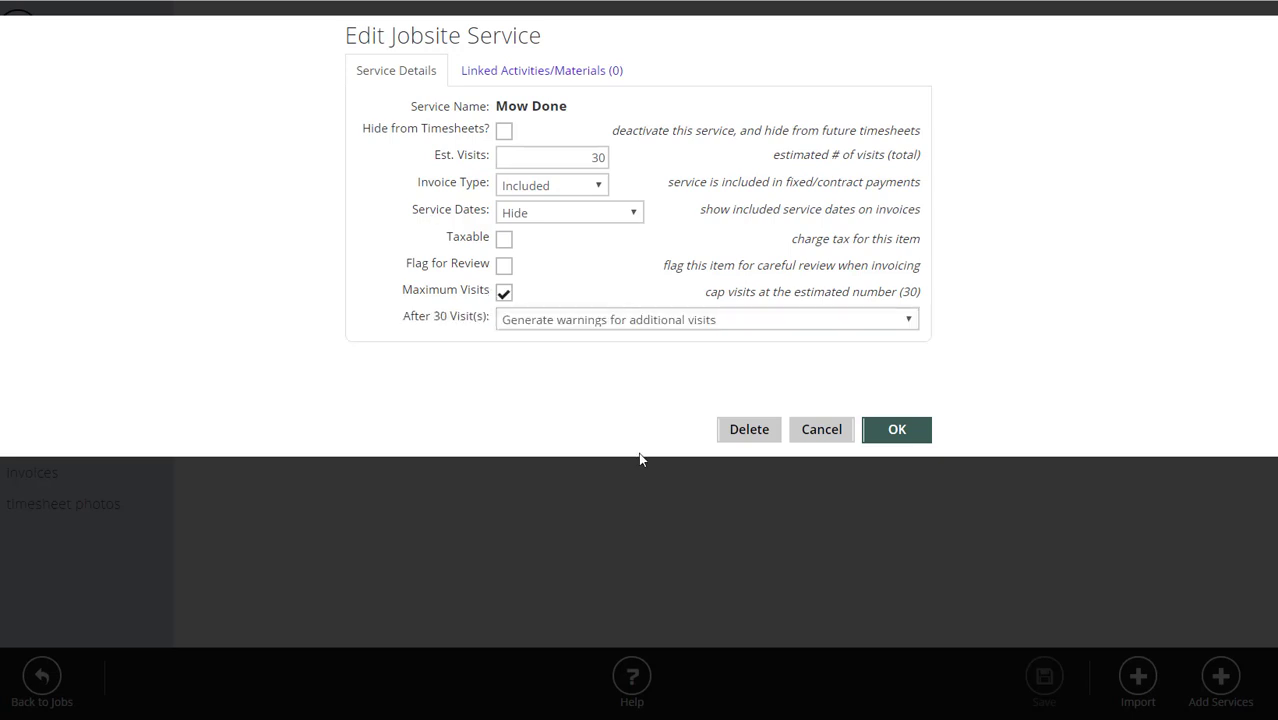
pyautogui.click(619, 320)
pyautogui.click(622, 355)
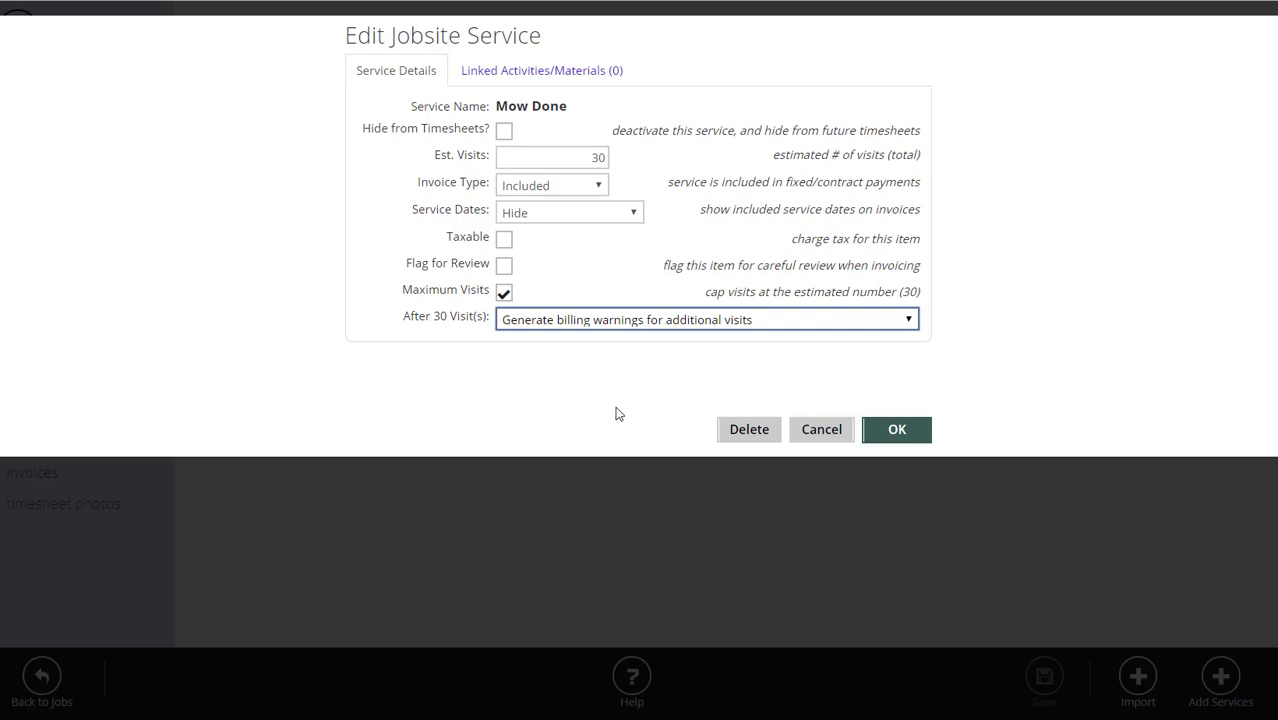
pyautogui.click(899, 431)
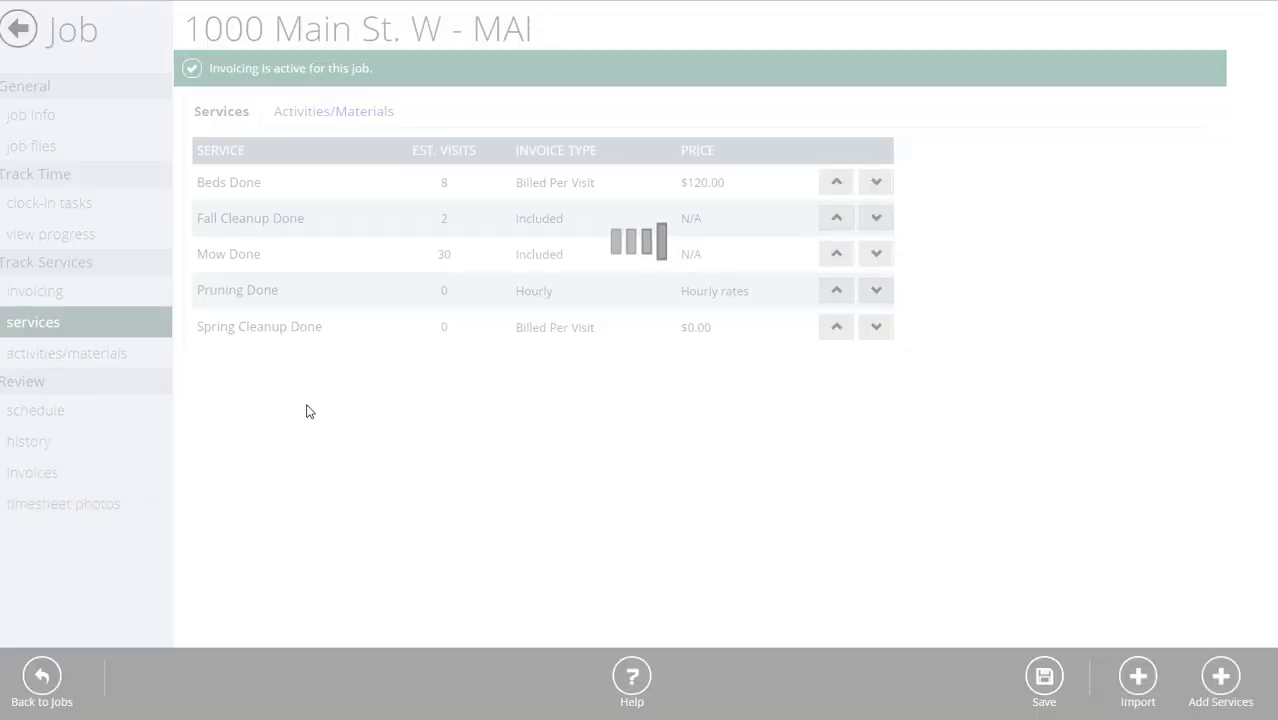
# Check Pruning Done unchanged, then give Spring Cleanup Done $800.00 per visit and 1 estimated visit.
pyautogui.click(334, 297)
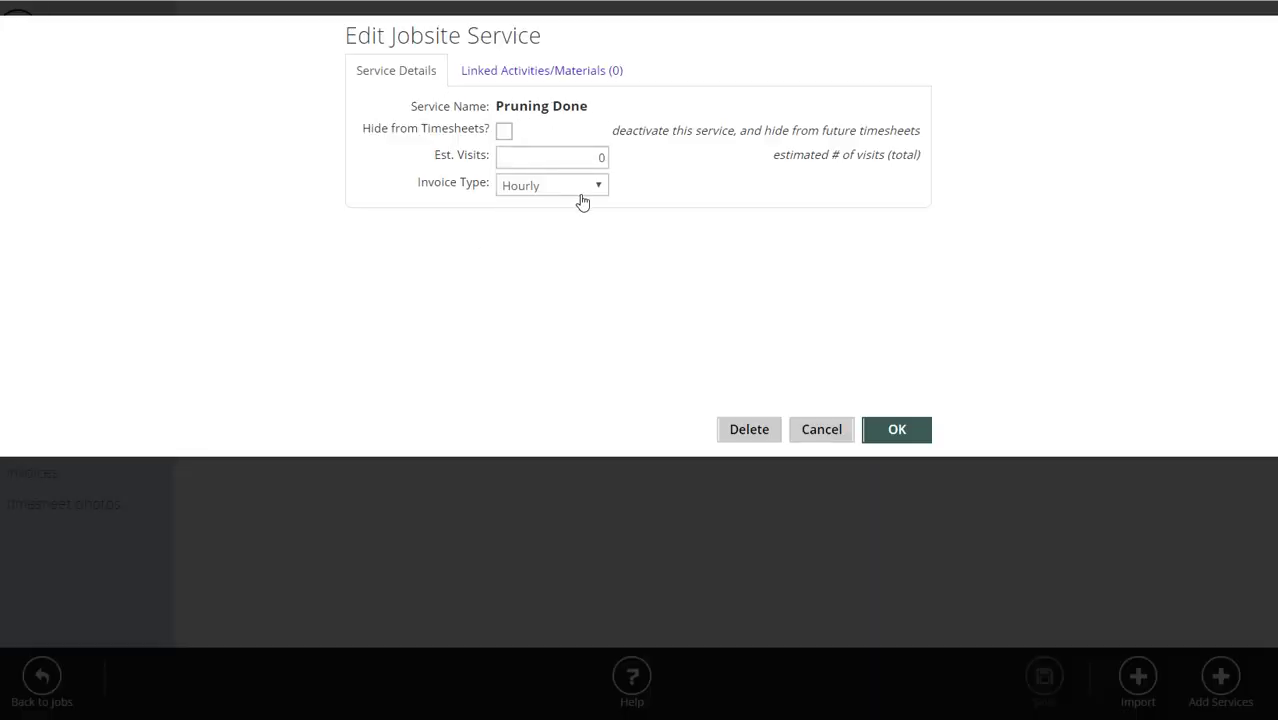
pyautogui.click(901, 431)
pyautogui.click(359, 323)
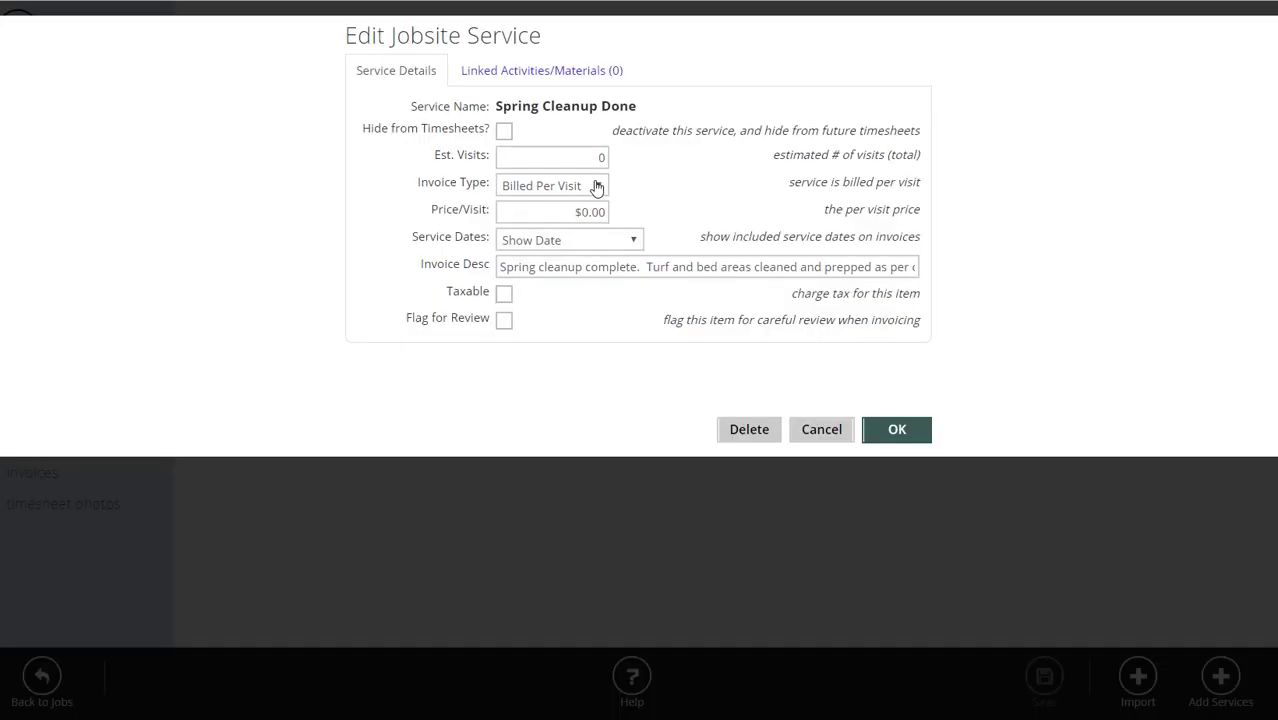
pyautogui.click(548, 214)
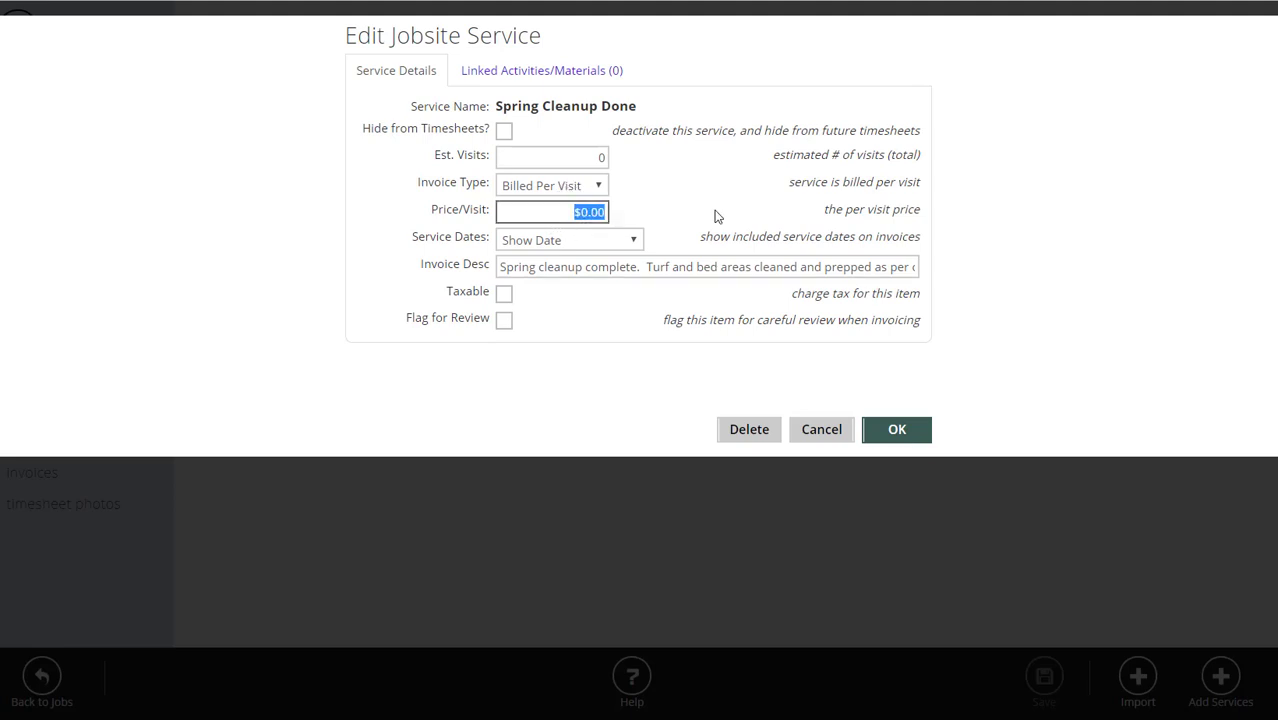
pyautogui.write('800')
pyautogui.click(690, 210)
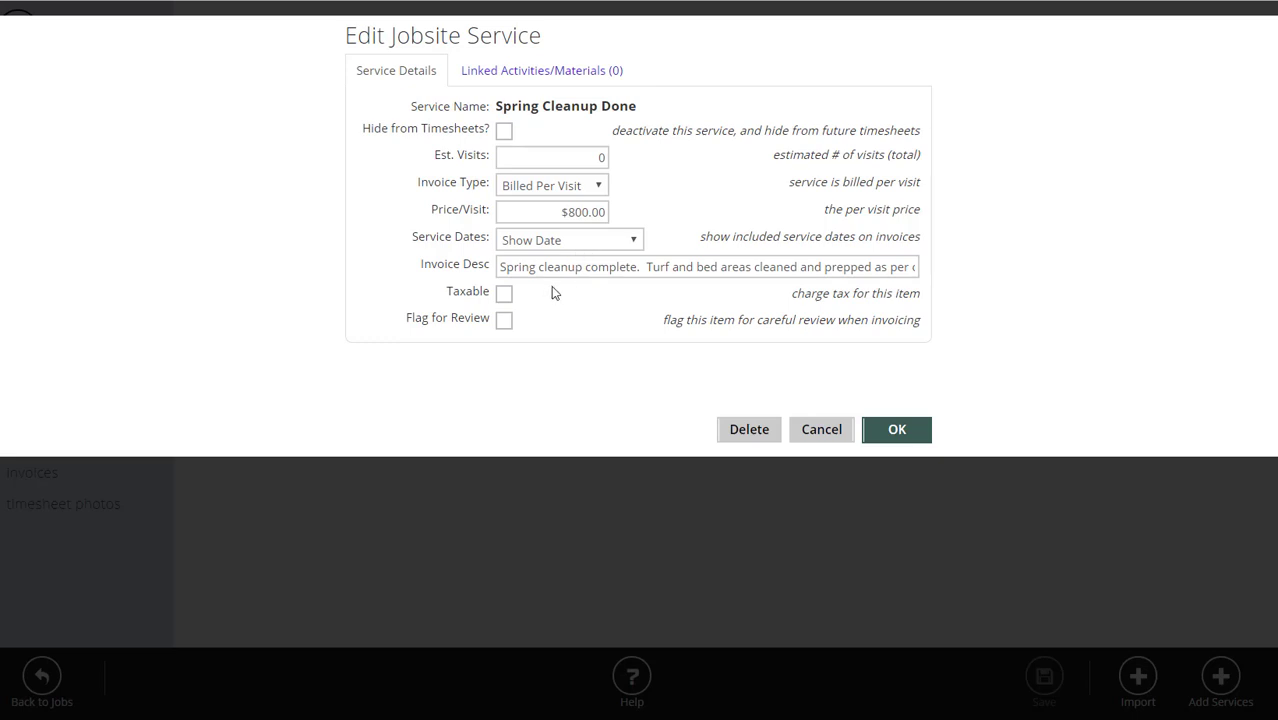
pyautogui.click(601, 160)
pyautogui.write('1')
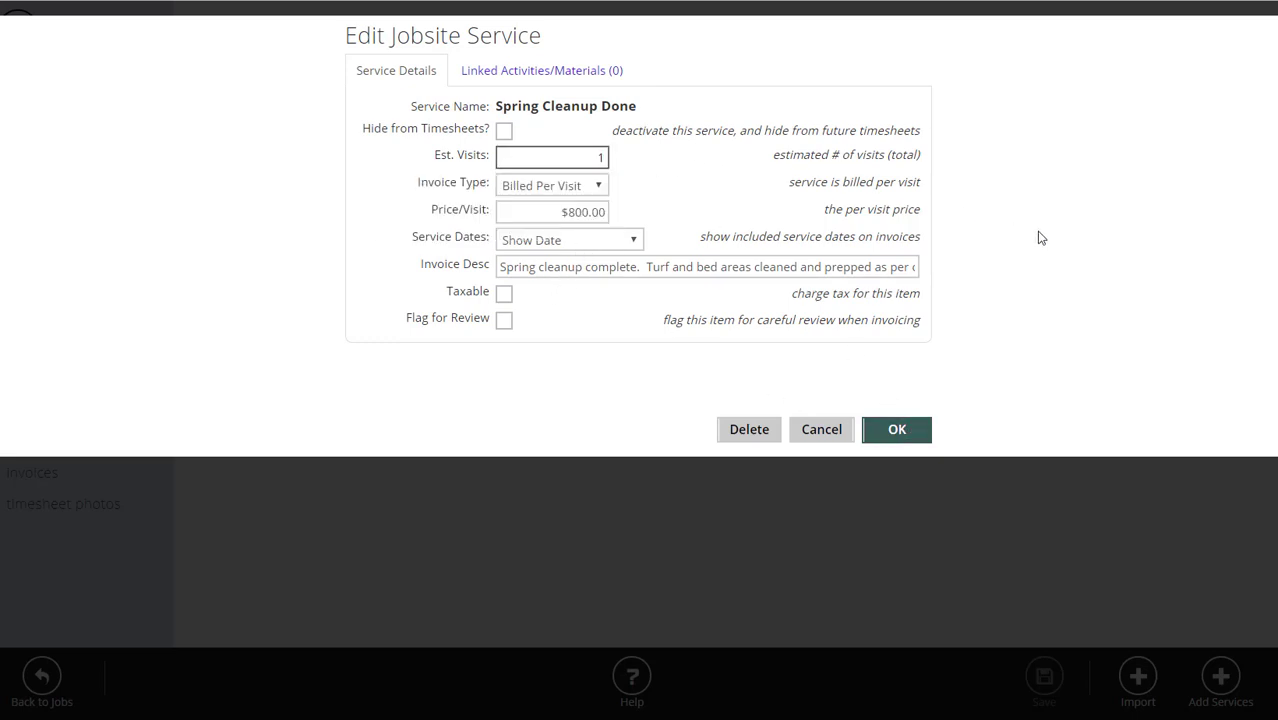
pyautogui.click(915, 440)
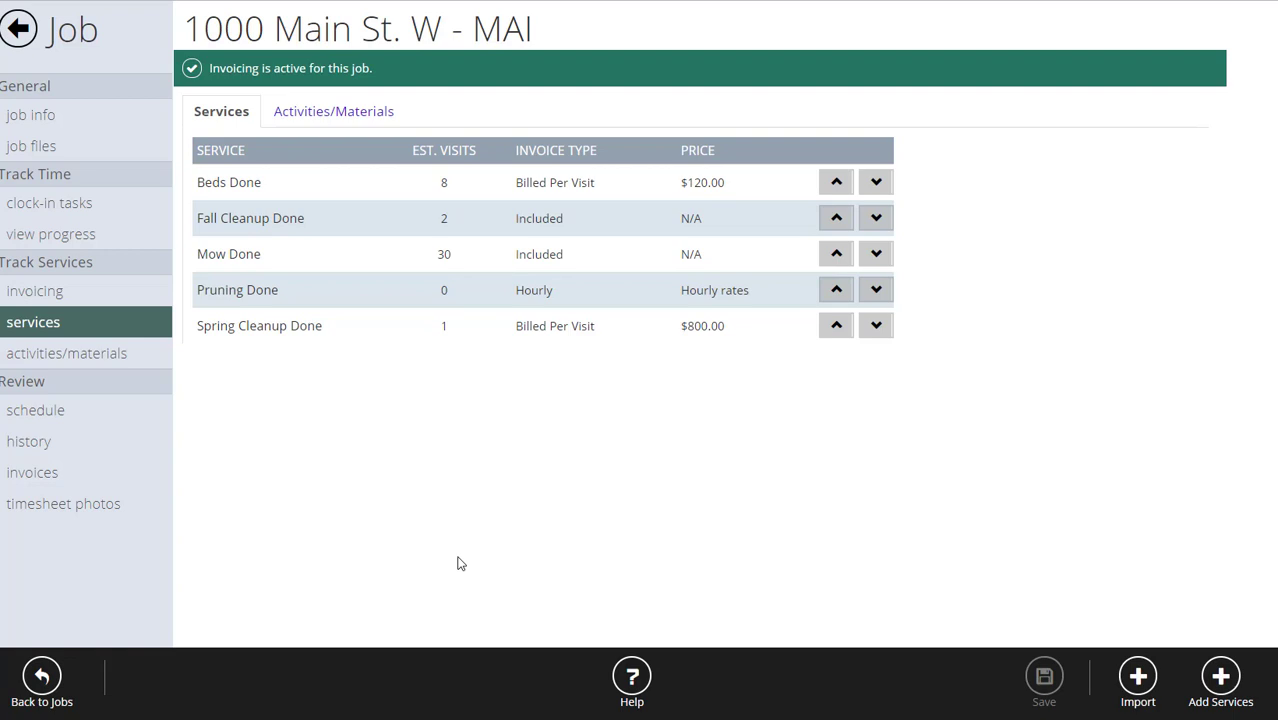
# Add Yard Waste [Bags] to the job's activities/materials, leaving it Not Billable.
pyautogui.click(87, 358)
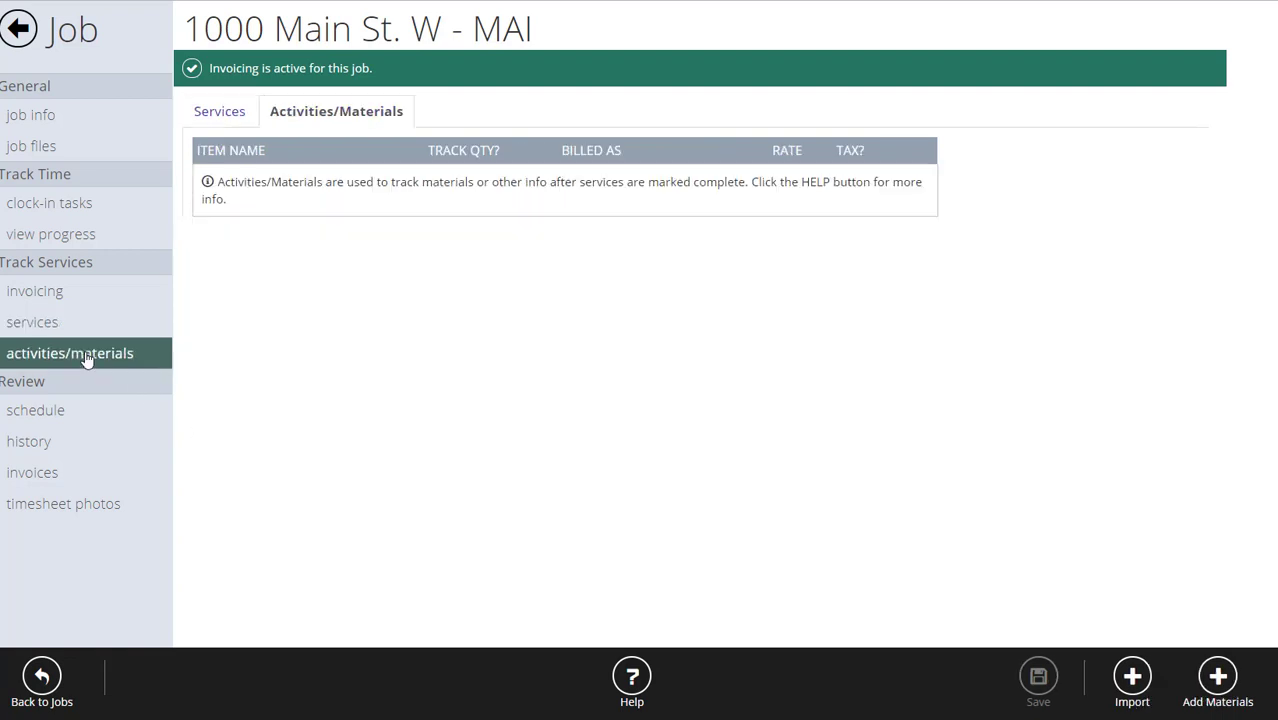
pyautogui.click(1222, 680)
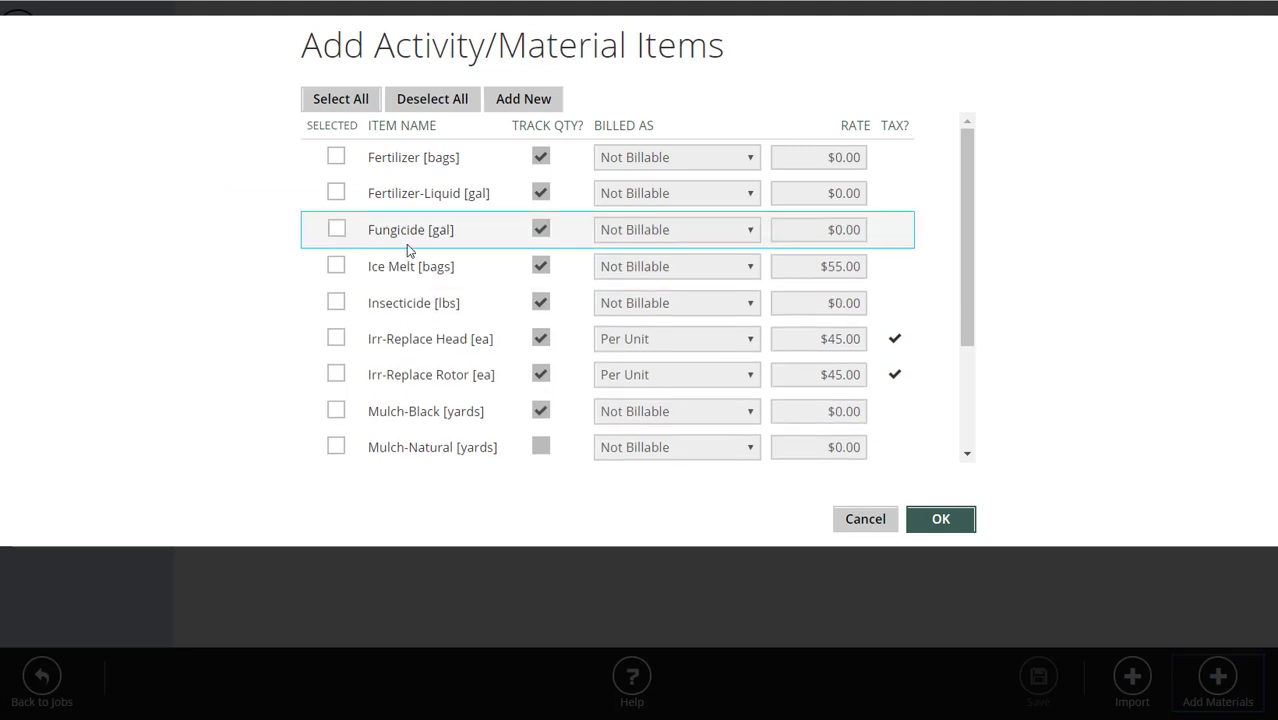
pyautogui.scroll(-3, 407, 250)
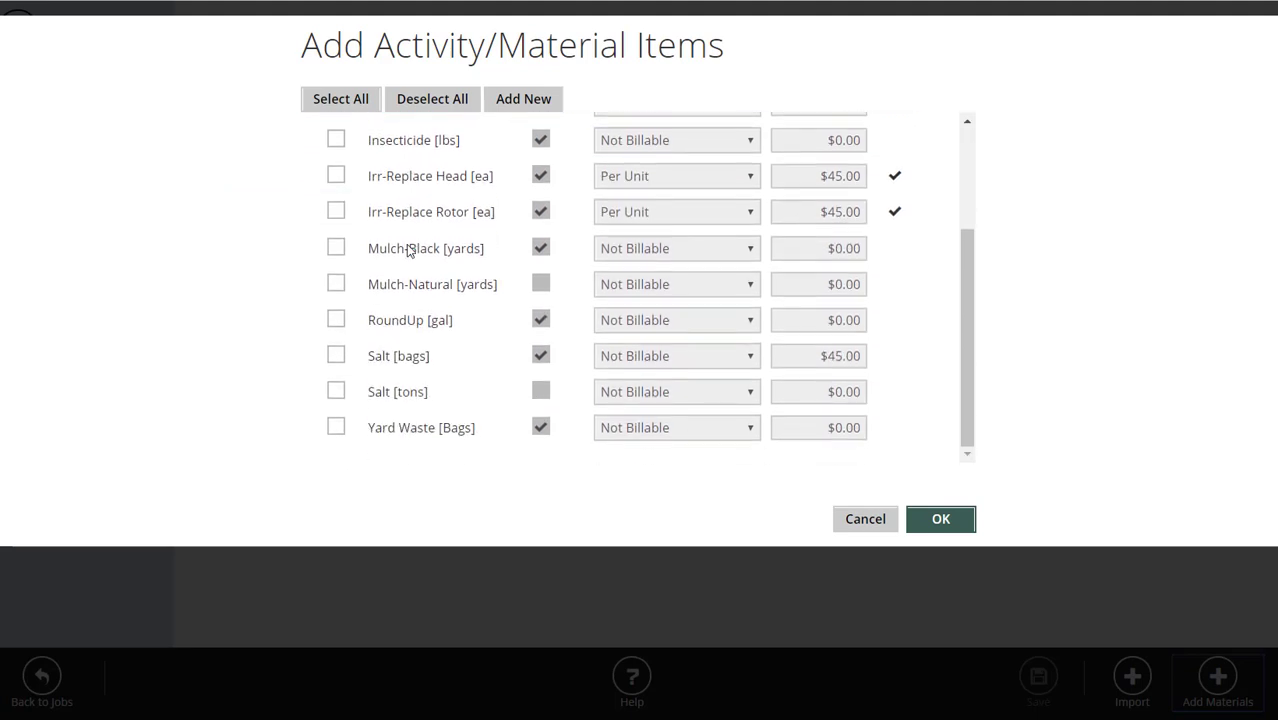
pyautogui.click(336, 427)
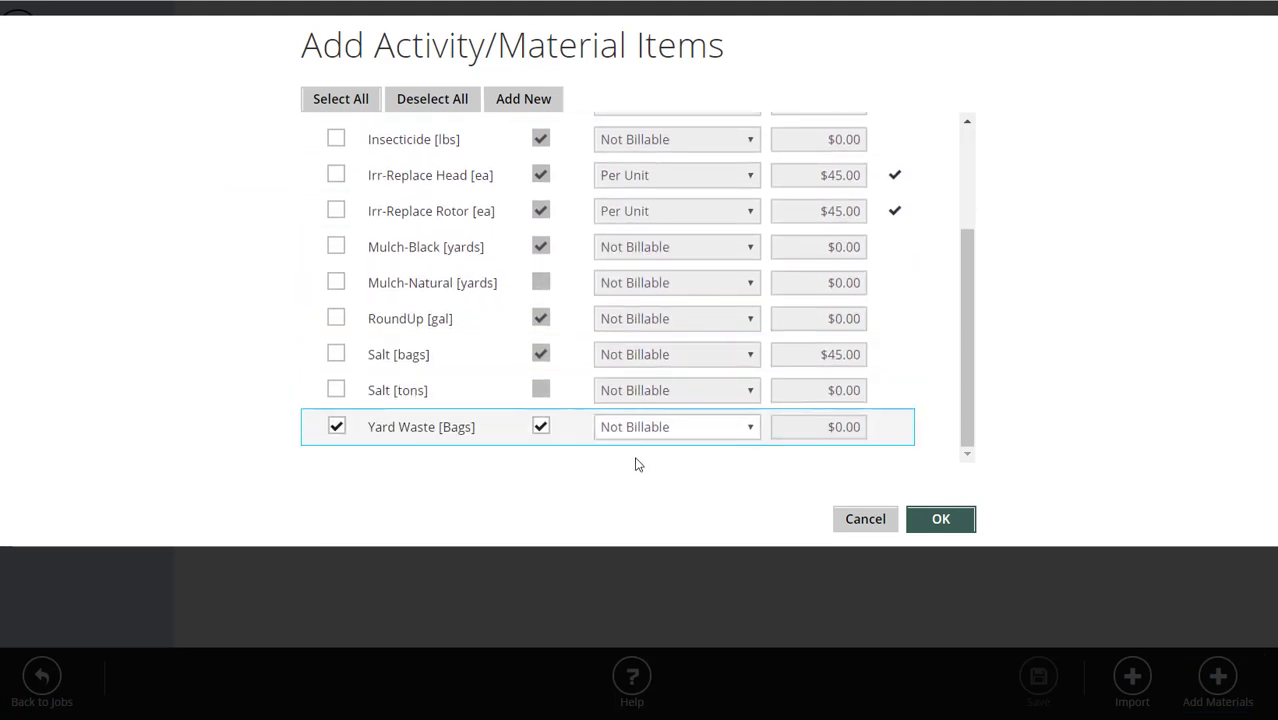
pyautogui.click(652, 428)
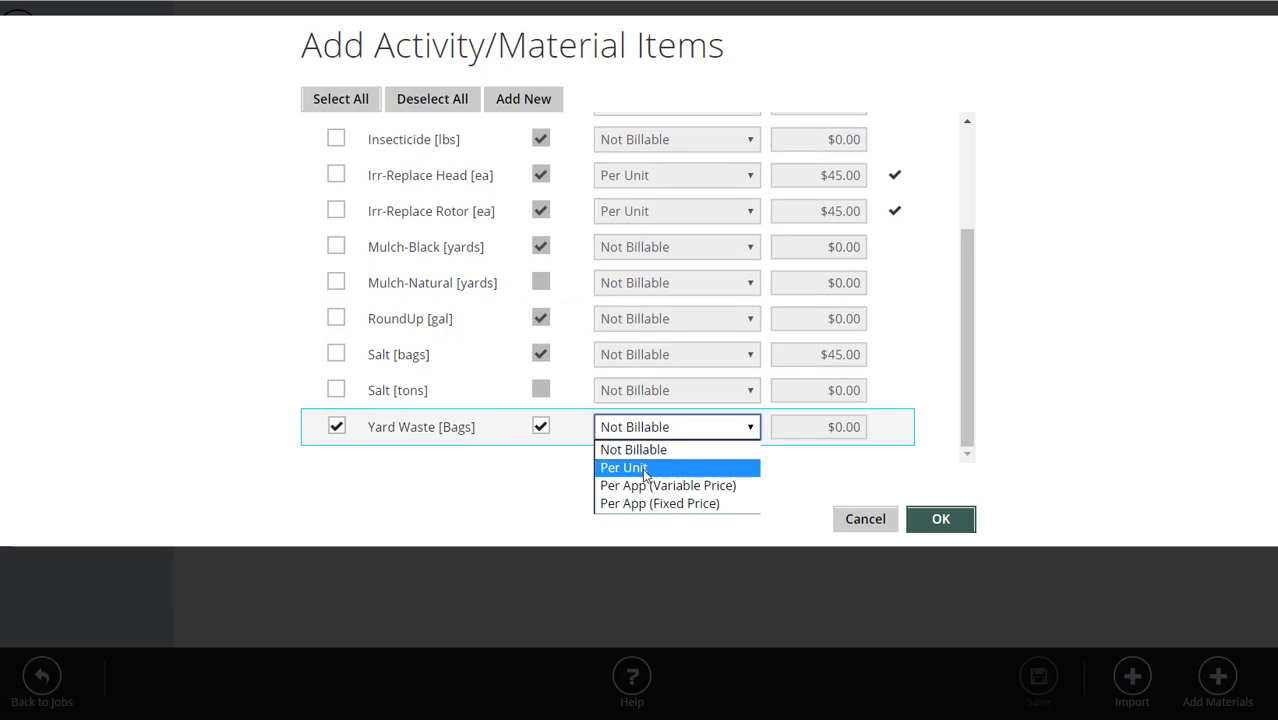
pyautogui.click(646, 468)
pyautogui.click(663, 430)
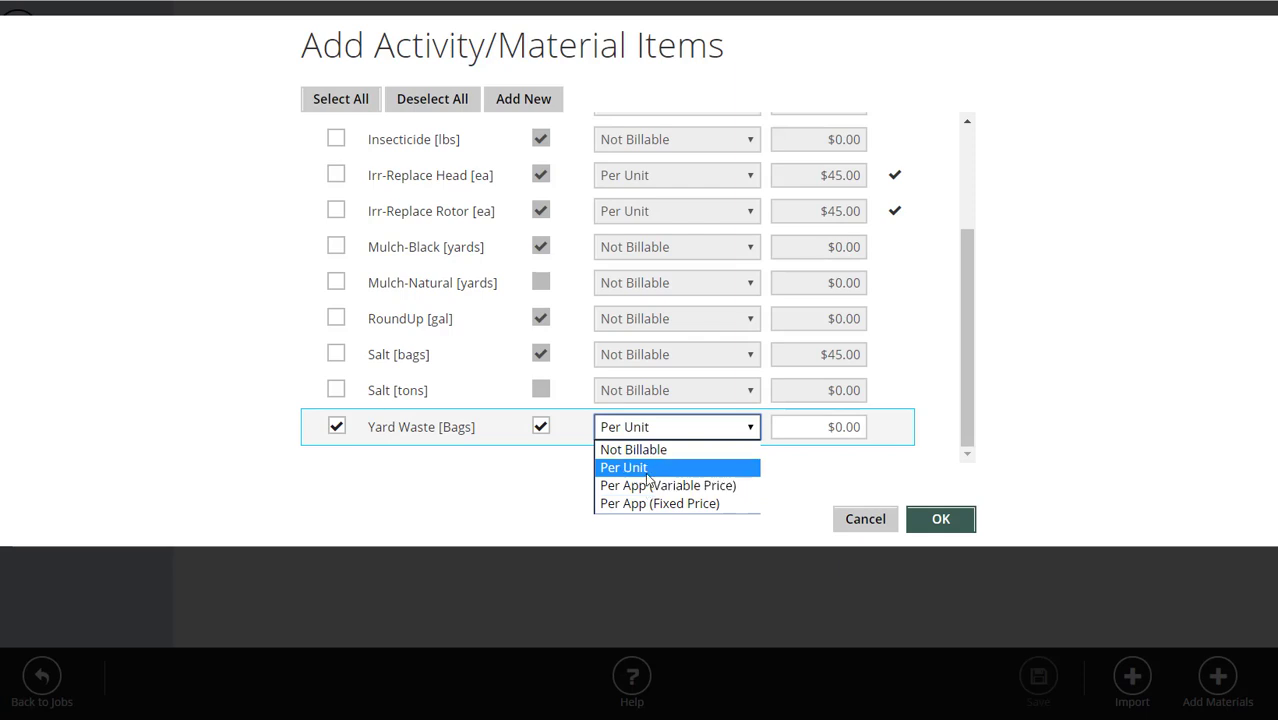
pyautogui.click(662, 449)
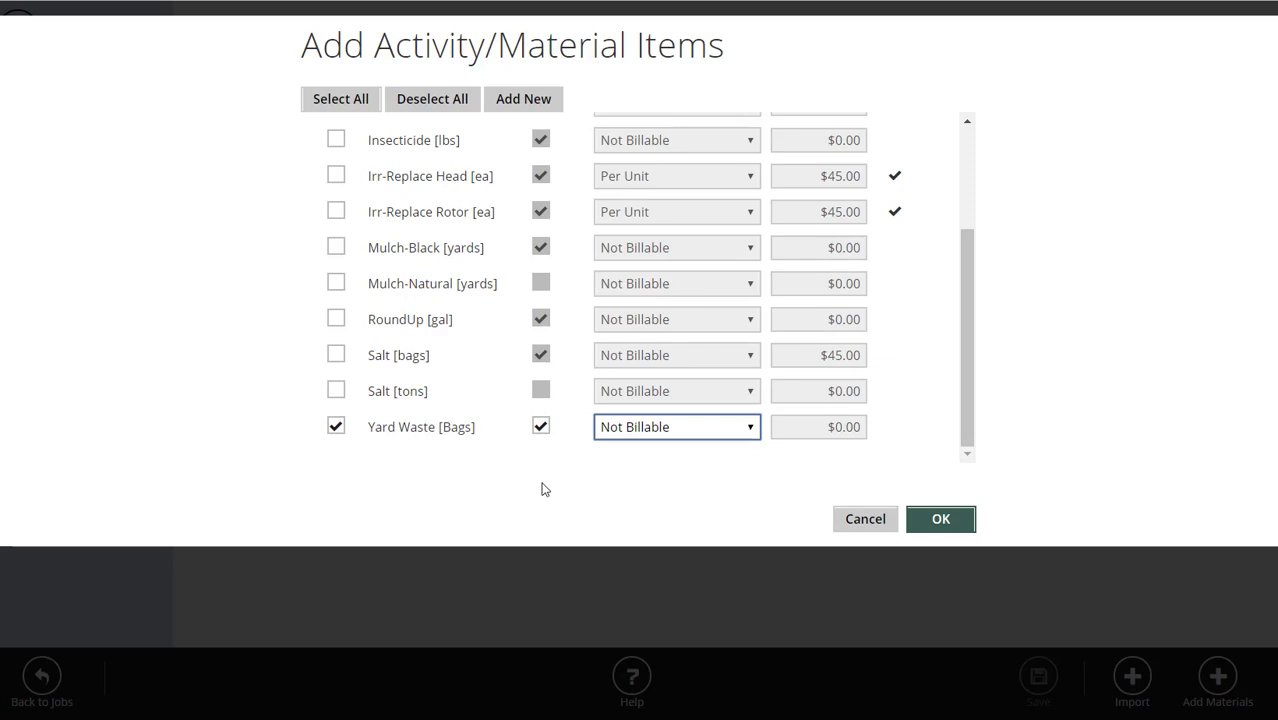
pyautogui.click(959, 516)
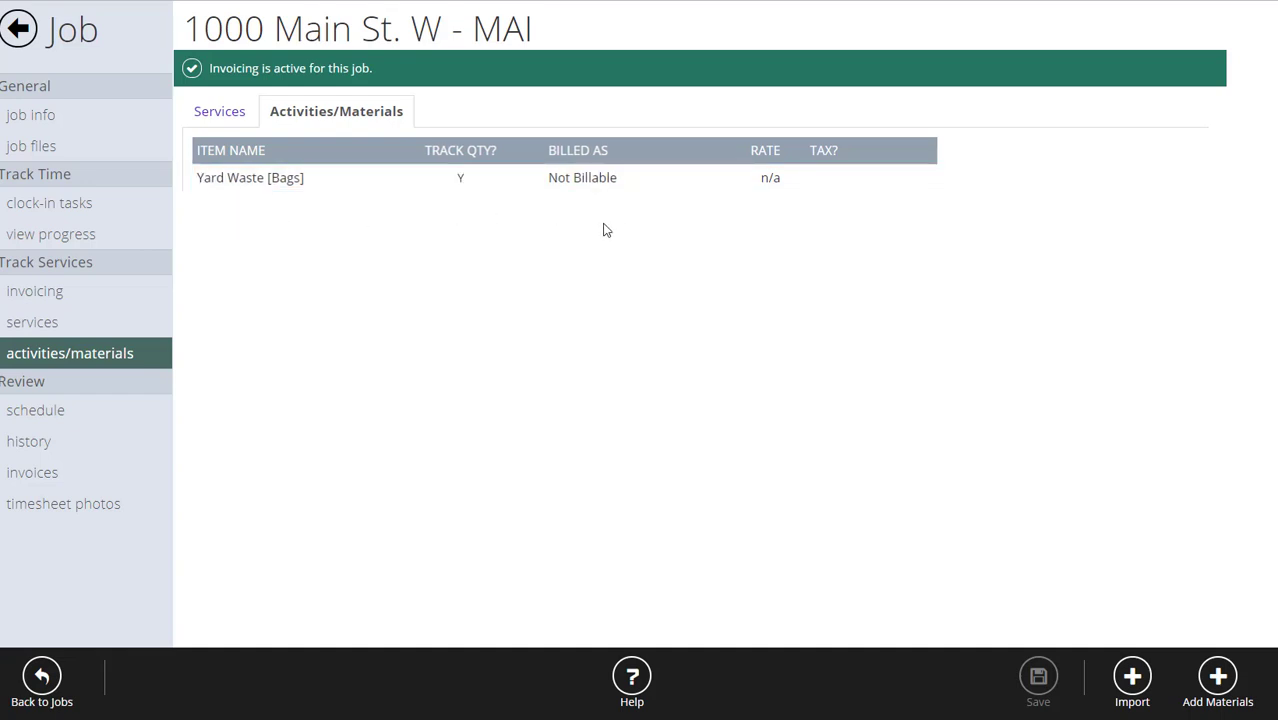
# Link Mulch-Black [yards] to Spring Cleanup Done under Linked Activities/Materials.
pyautogui.click(33, 323)
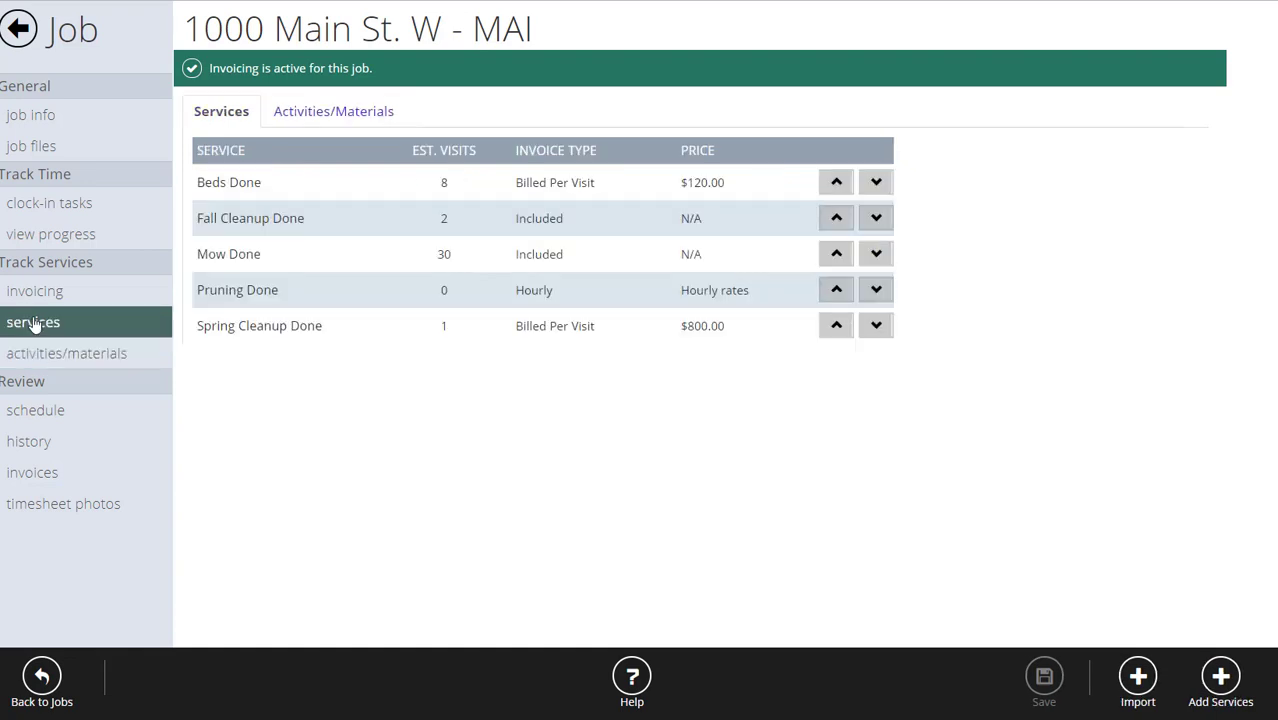
pyautogui.click(240, 324)
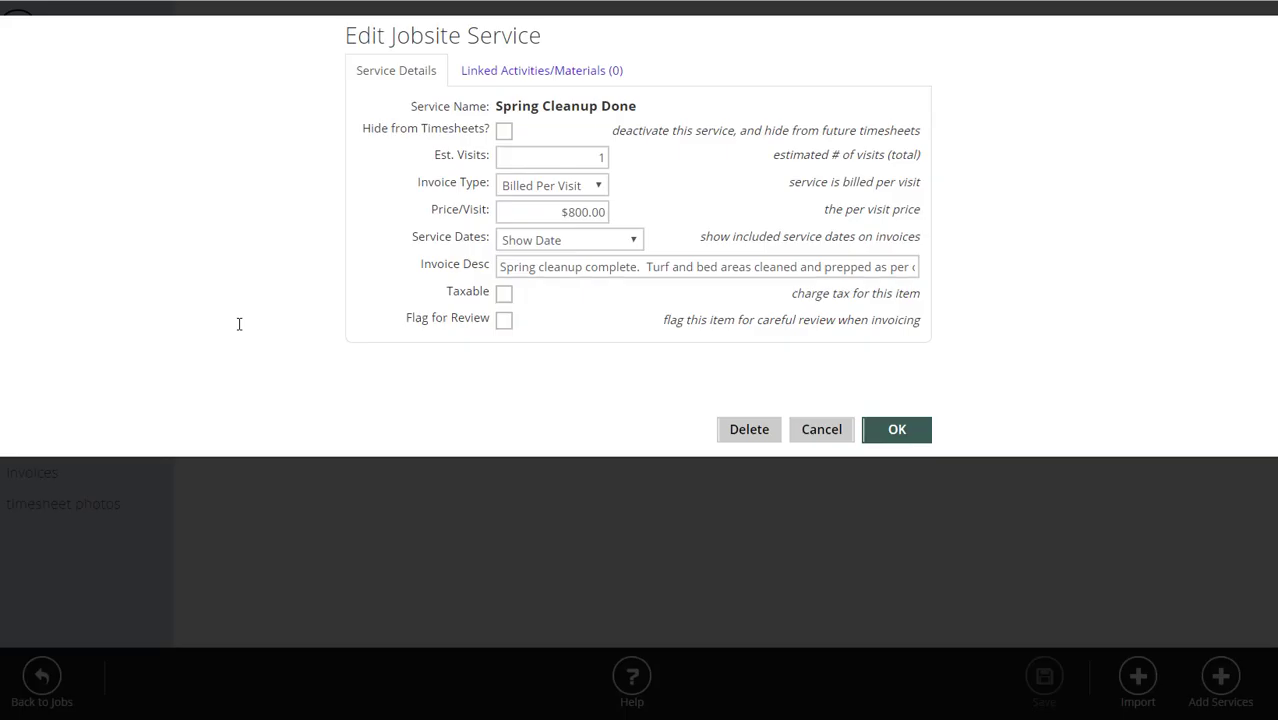
pyautogui.click(557, 70)
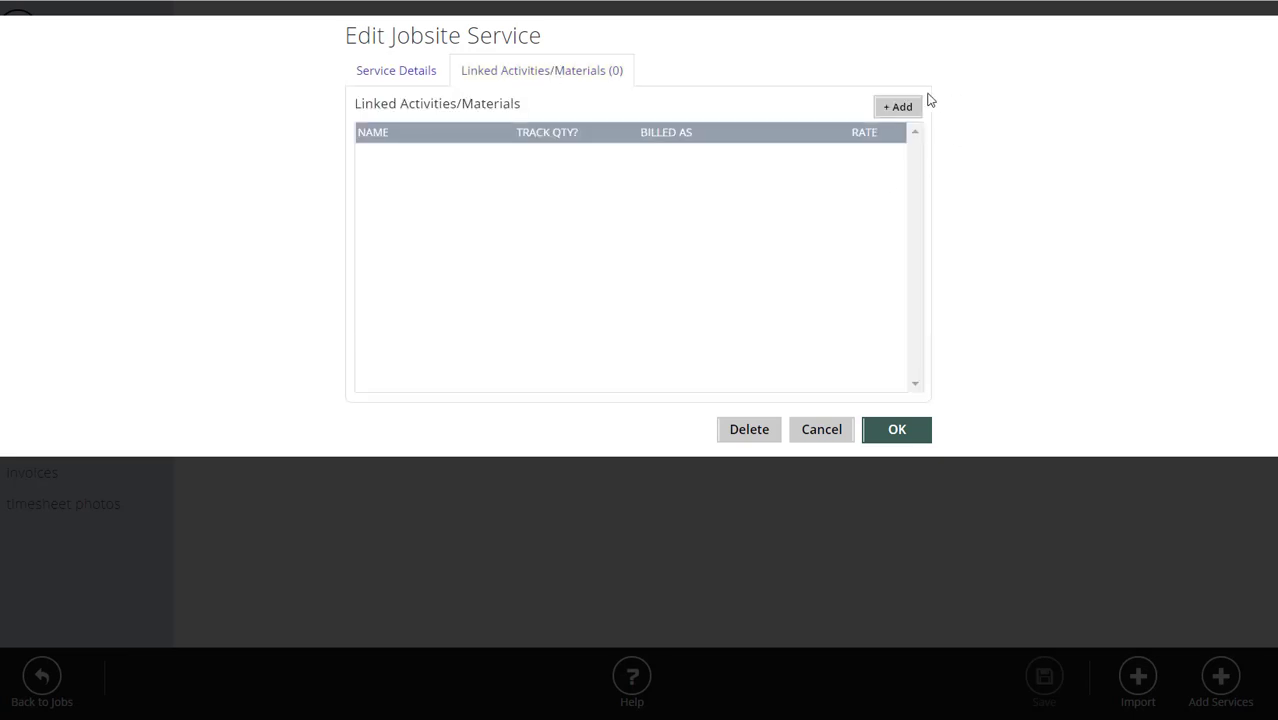
pyautogui.click(906, 107)
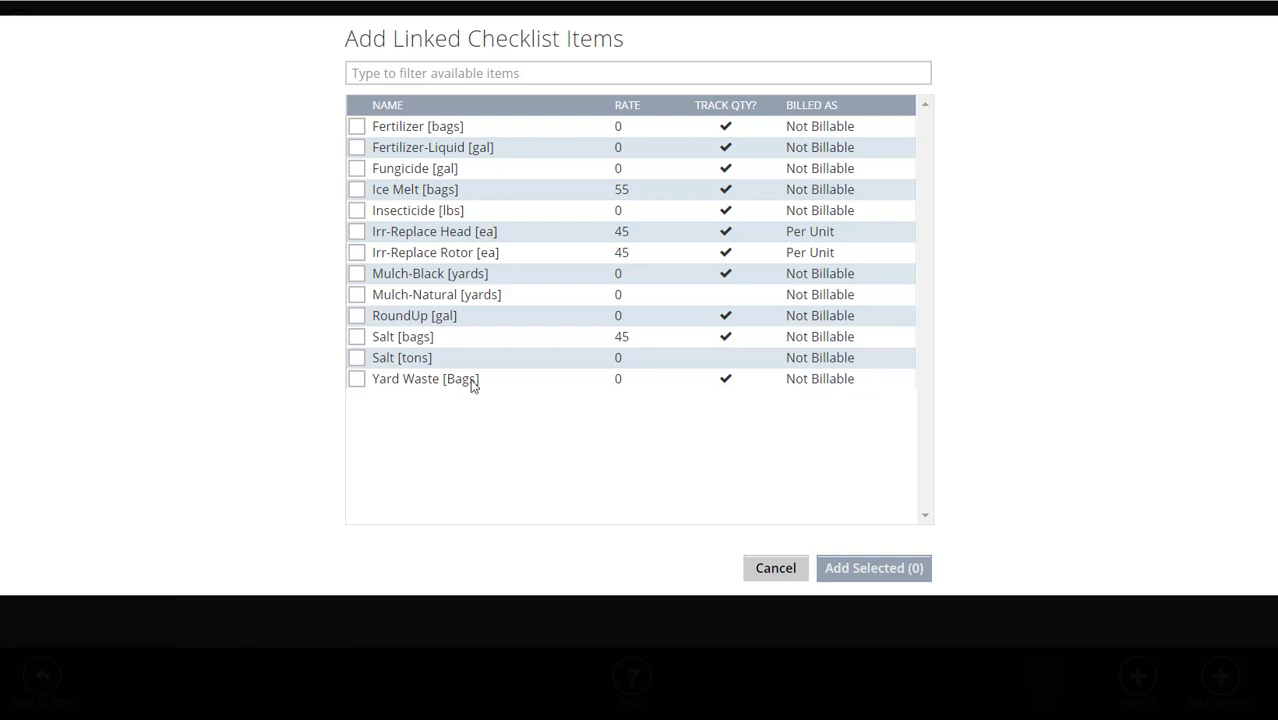
pyautogui.click(357, 276)
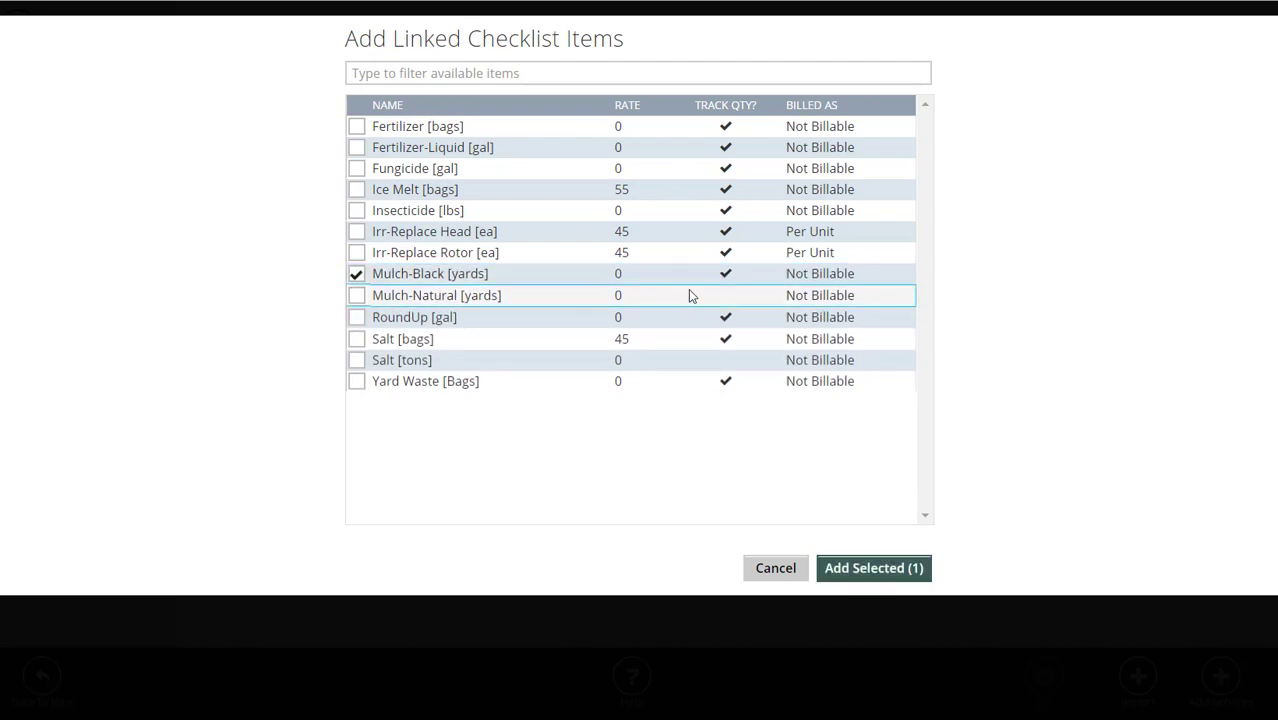
pyautogui.click(884, 568)
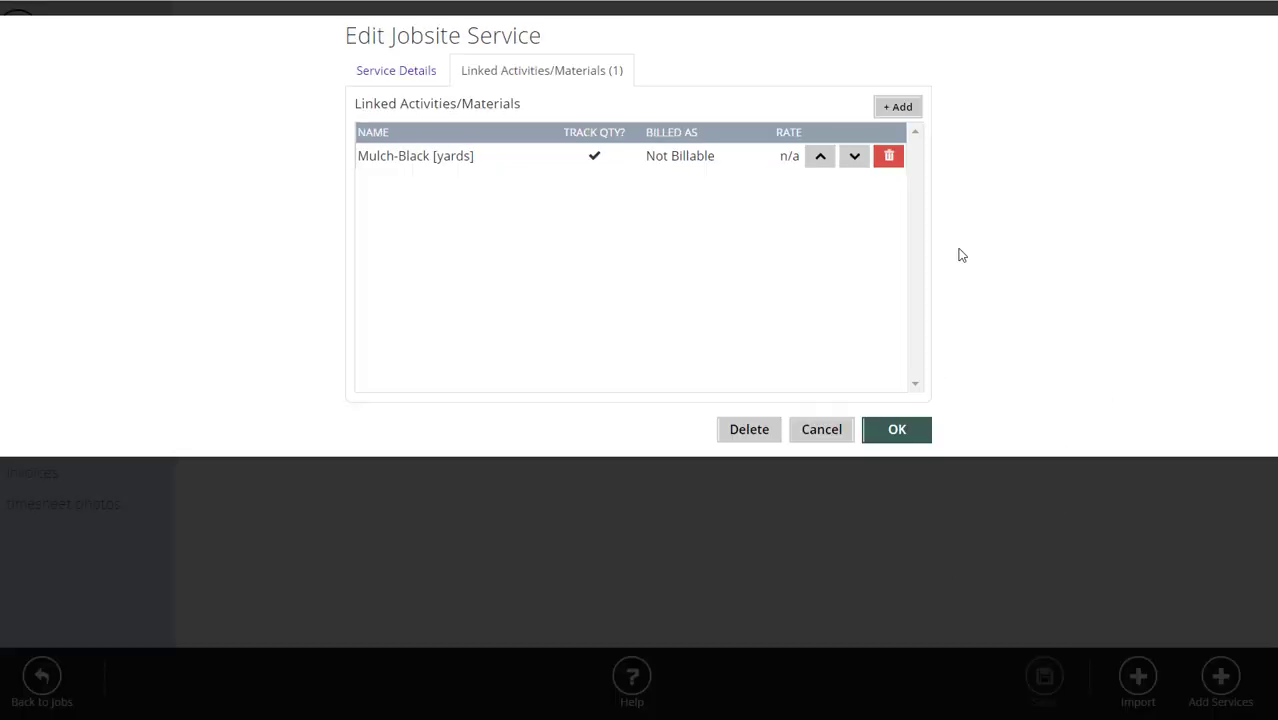
pyautogui.click(677, 157)
# Bill the linked Mulch-Black Per Unit at $55.00 with a default quantity of 7.
pyautogui.click(603, 121)
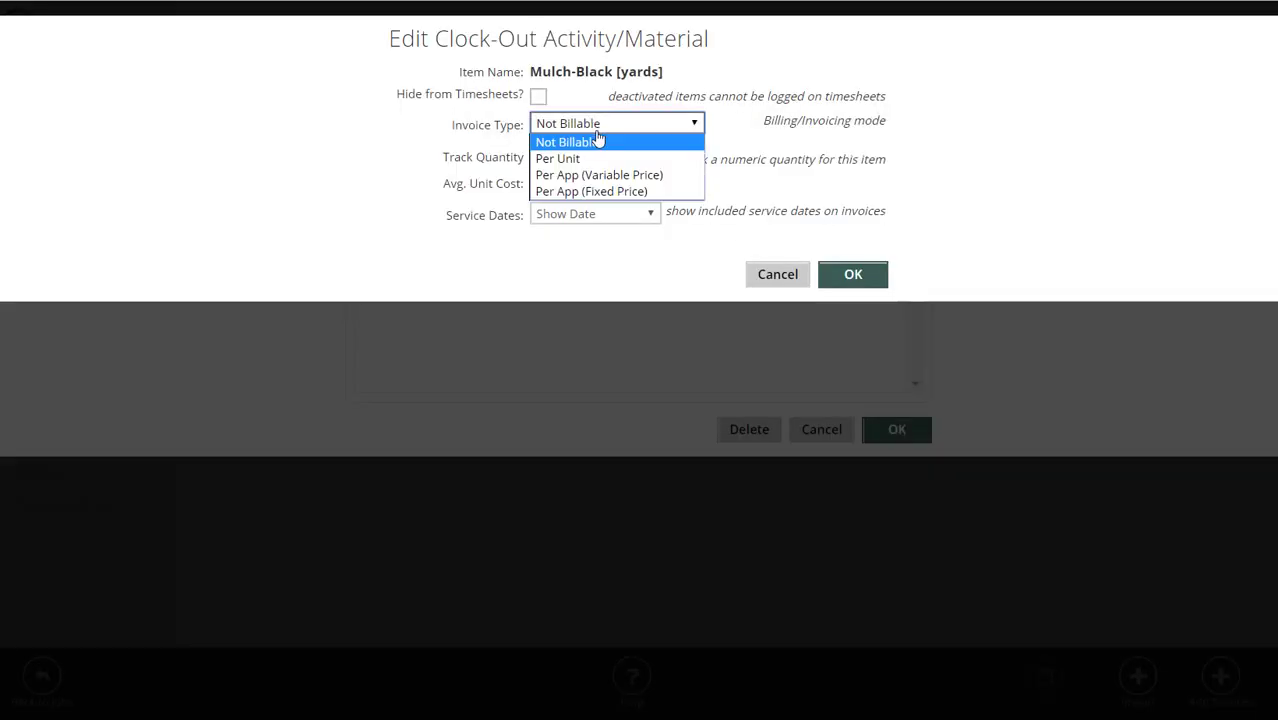
pyautogui.click(589, 160)
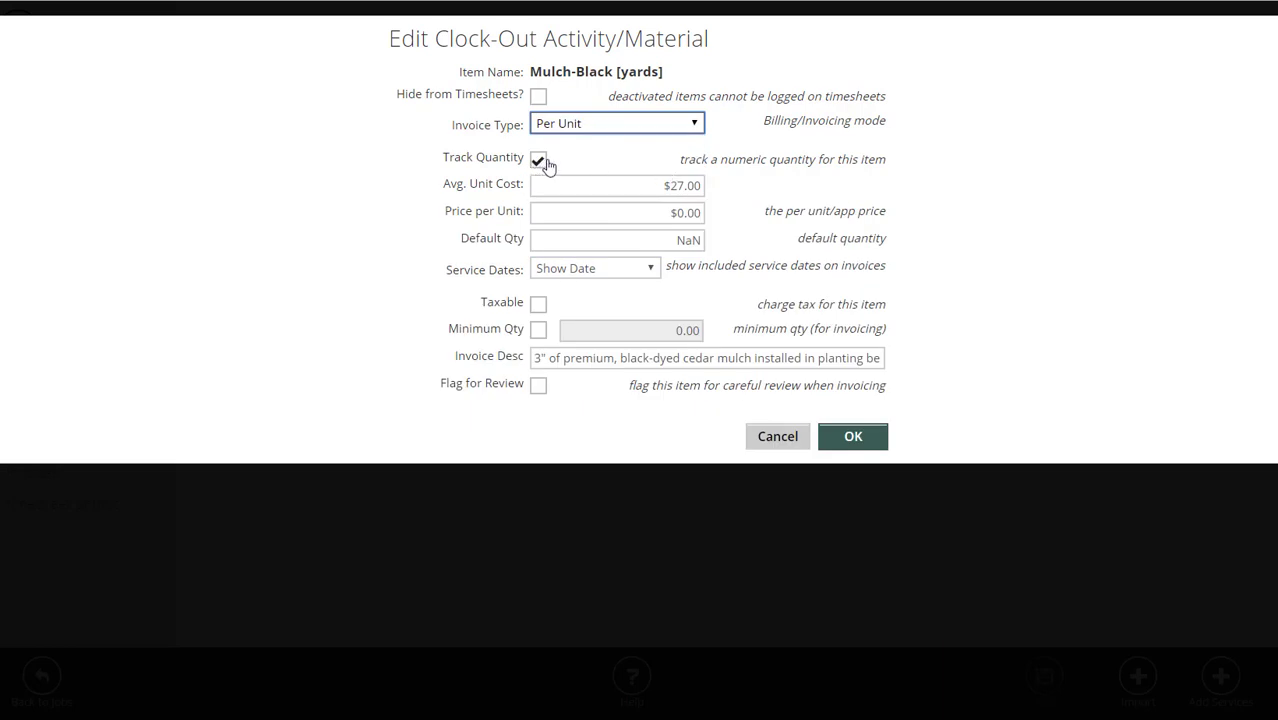
pyautogui.click(640, 212)
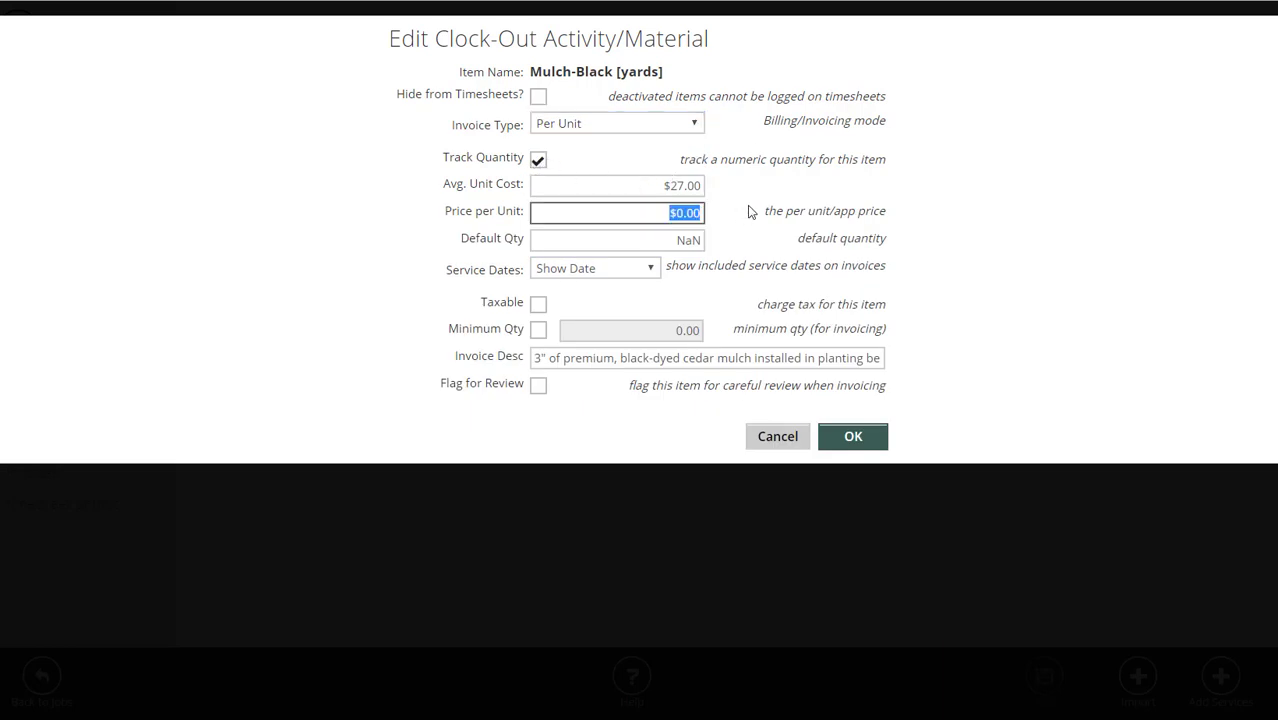
pyautogui.write('55')
pyautogui.click(1018, 203)
pyautogui.click(690, 240)
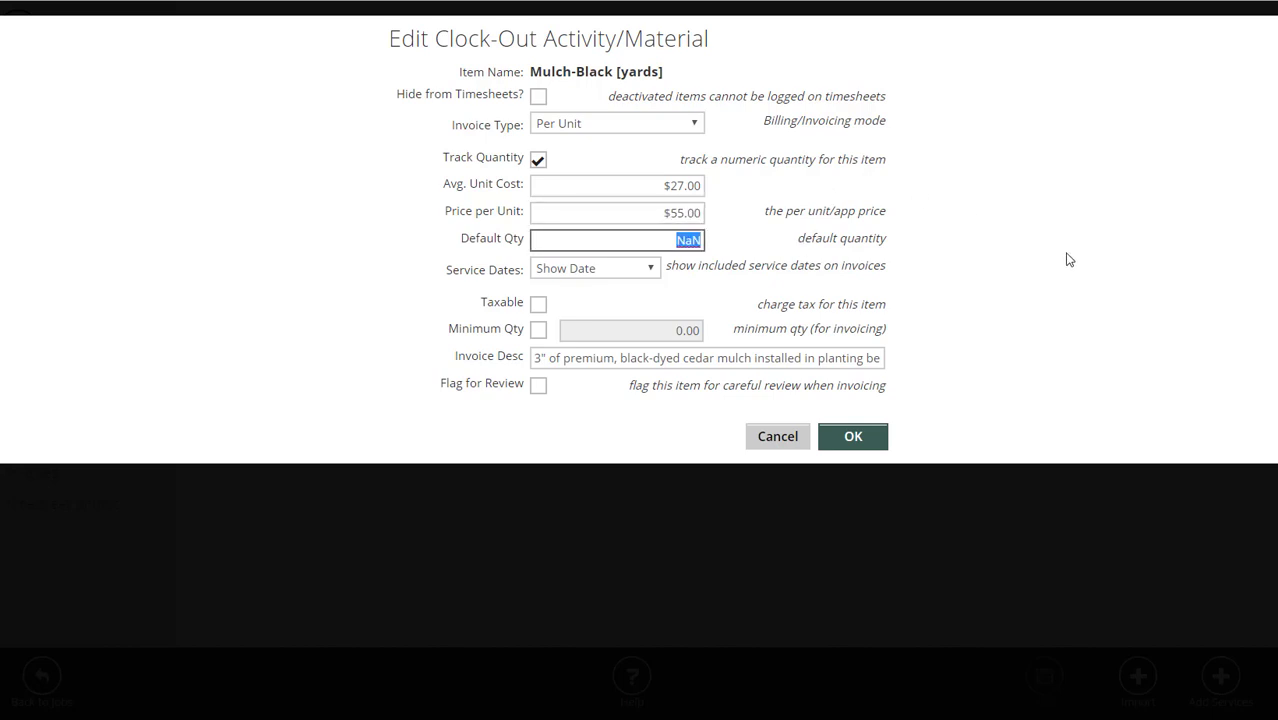
pyautogui.write('7')
pyautogui.click(1022, 246)
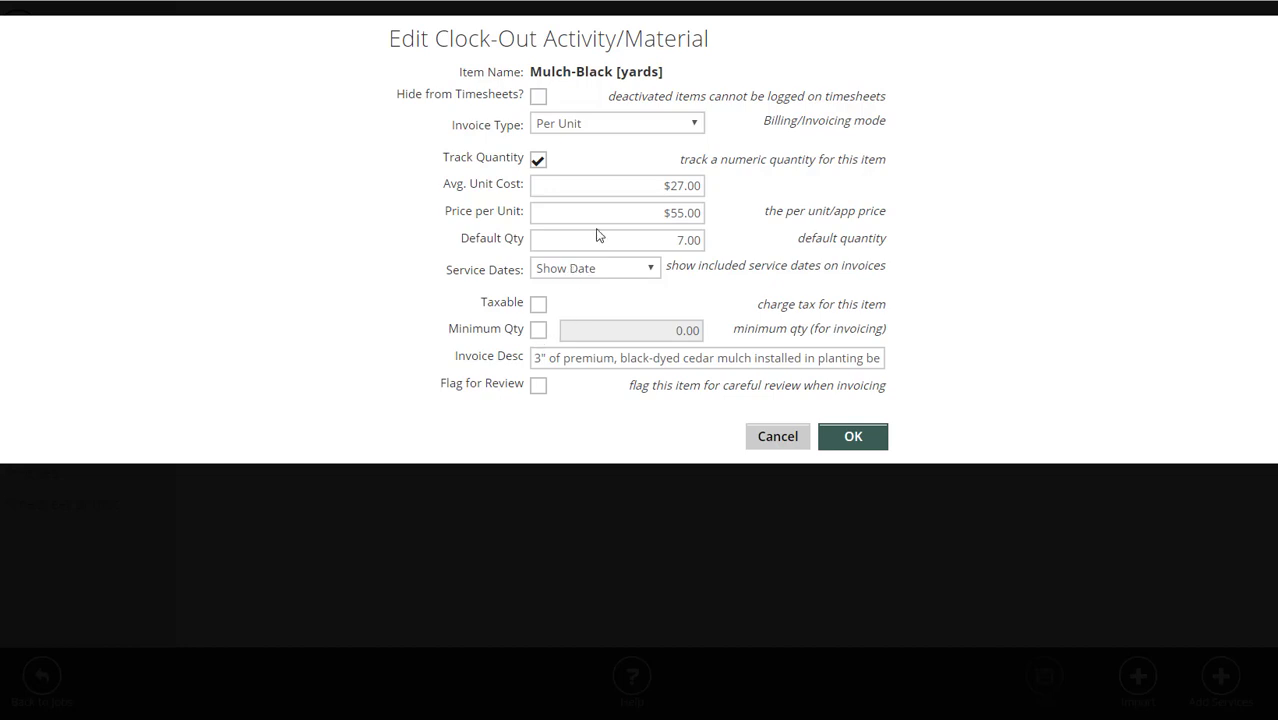
# Keep per-unit billing with Minimum Qty off, then save the material and Spring Cleanup Done.
pyautogui.click(583, 125)
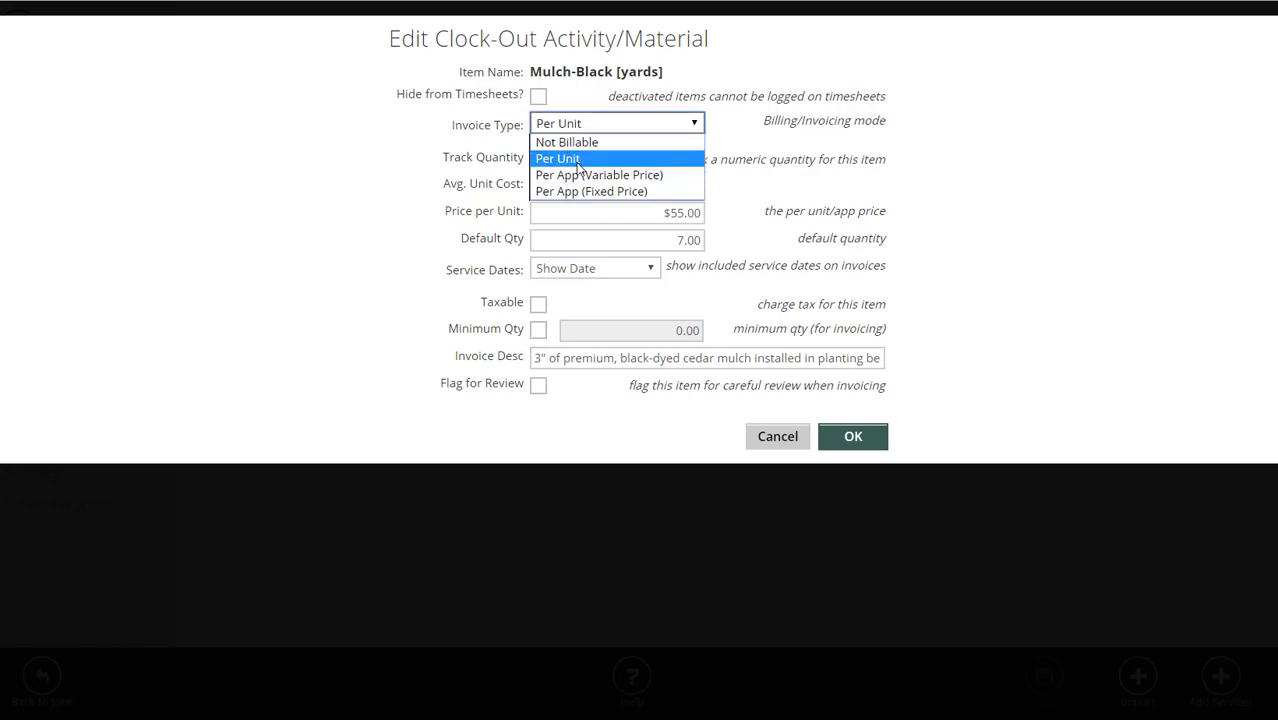
pyautogui.click(398, 193)
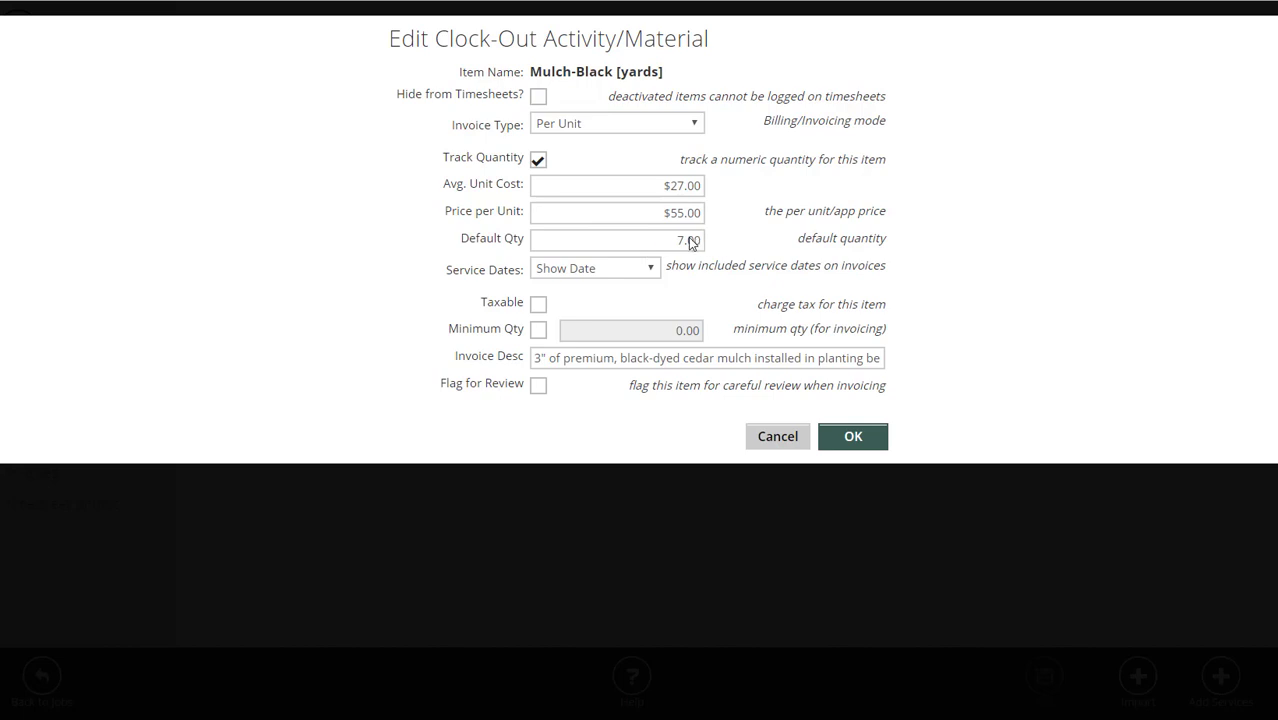
pyautogui.click(539, 331)
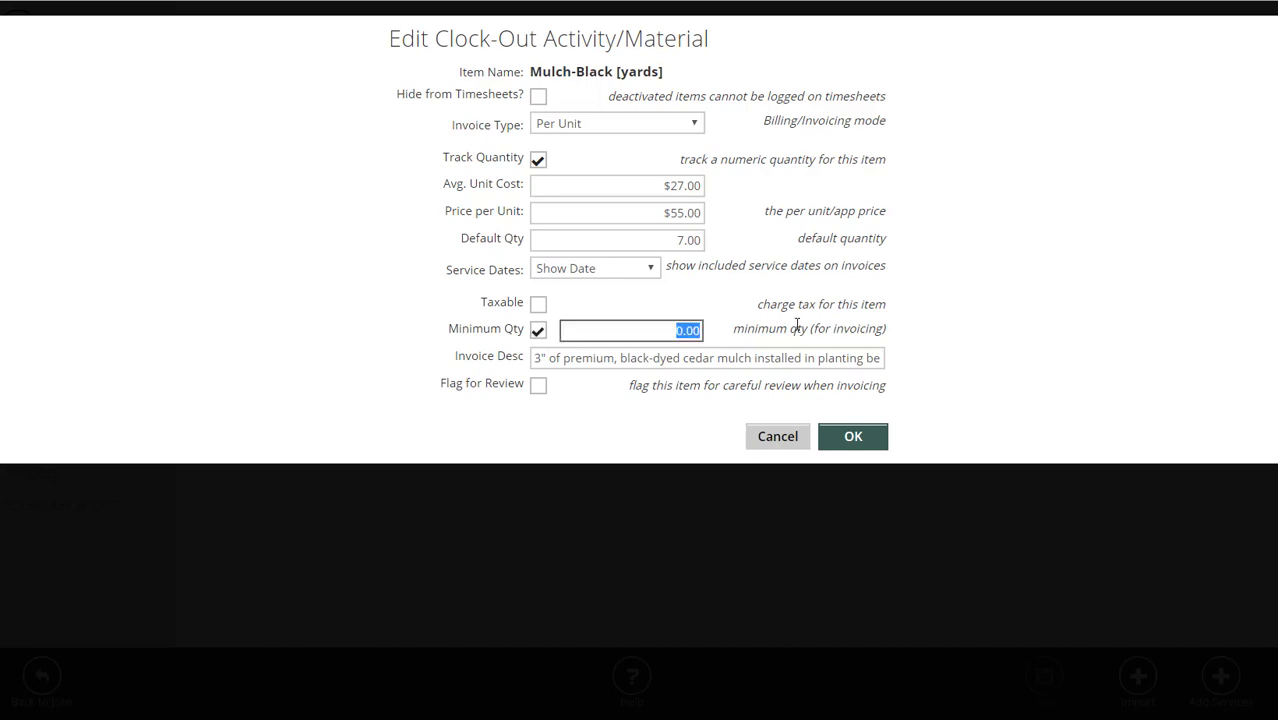
pyautogui.write('1')
pyautogui.click(950, 320)
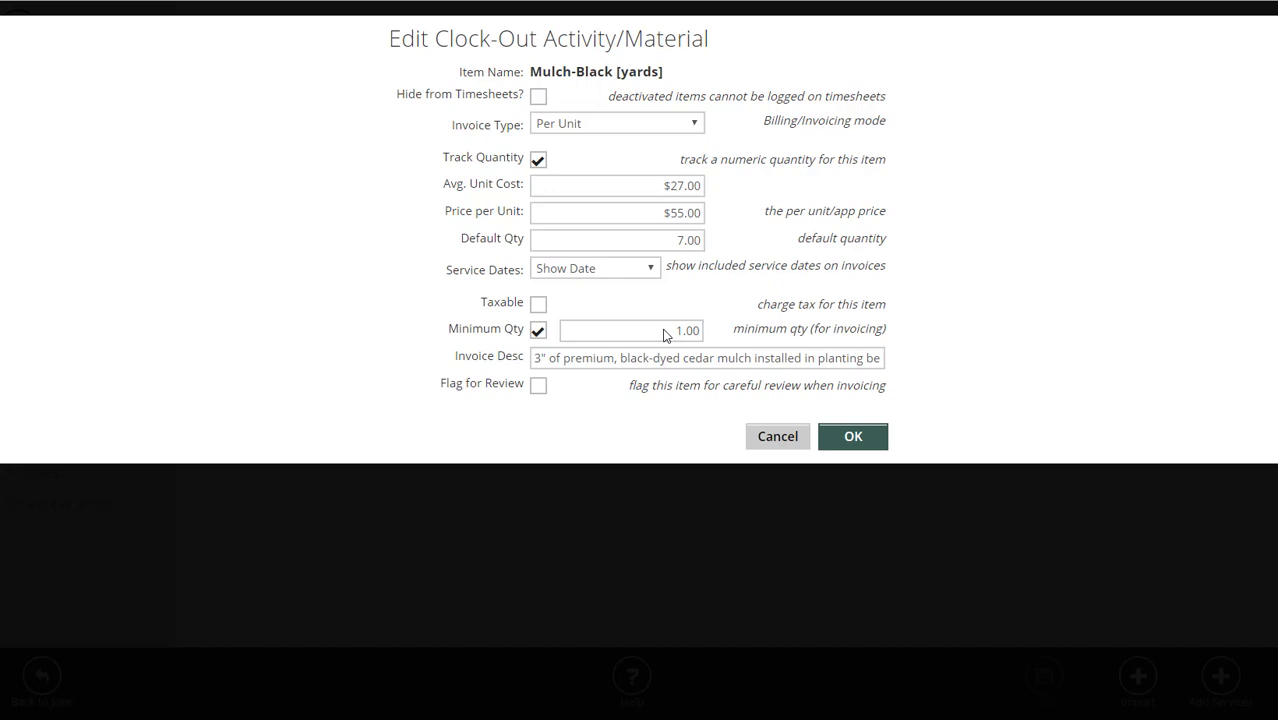
pyautogui.click(538, 330)
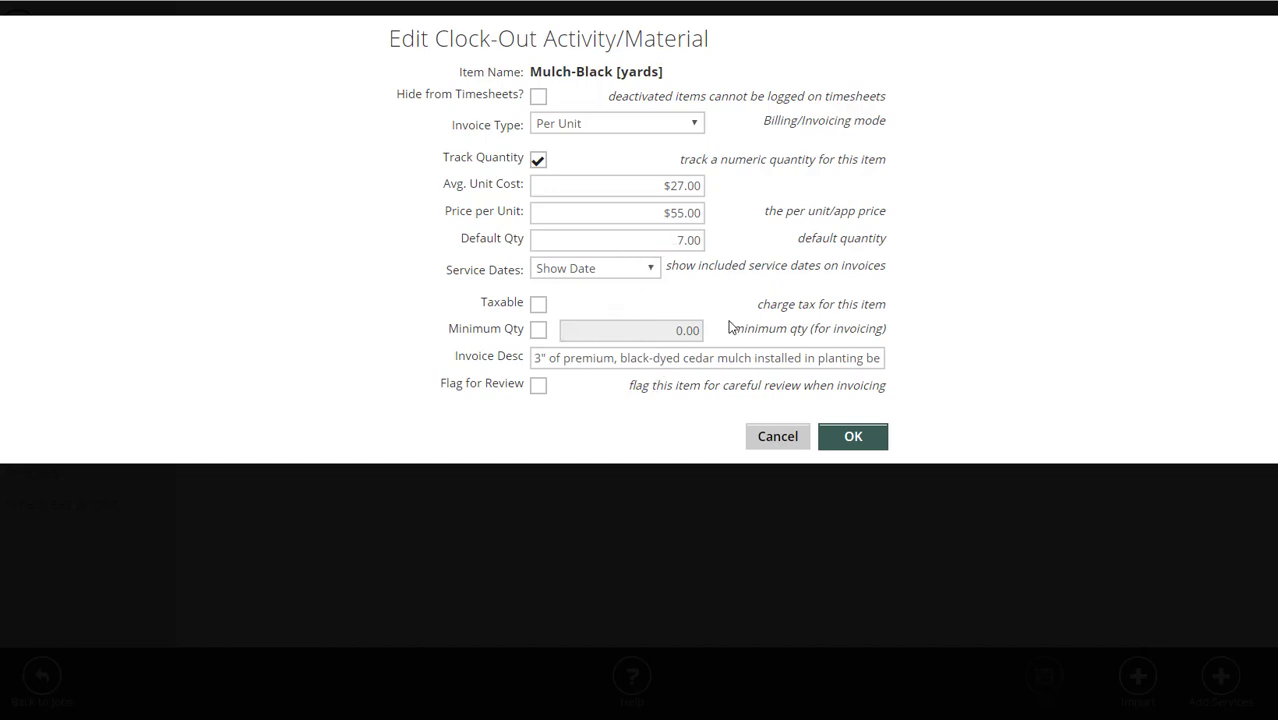
pyautogui.click(858, 437)
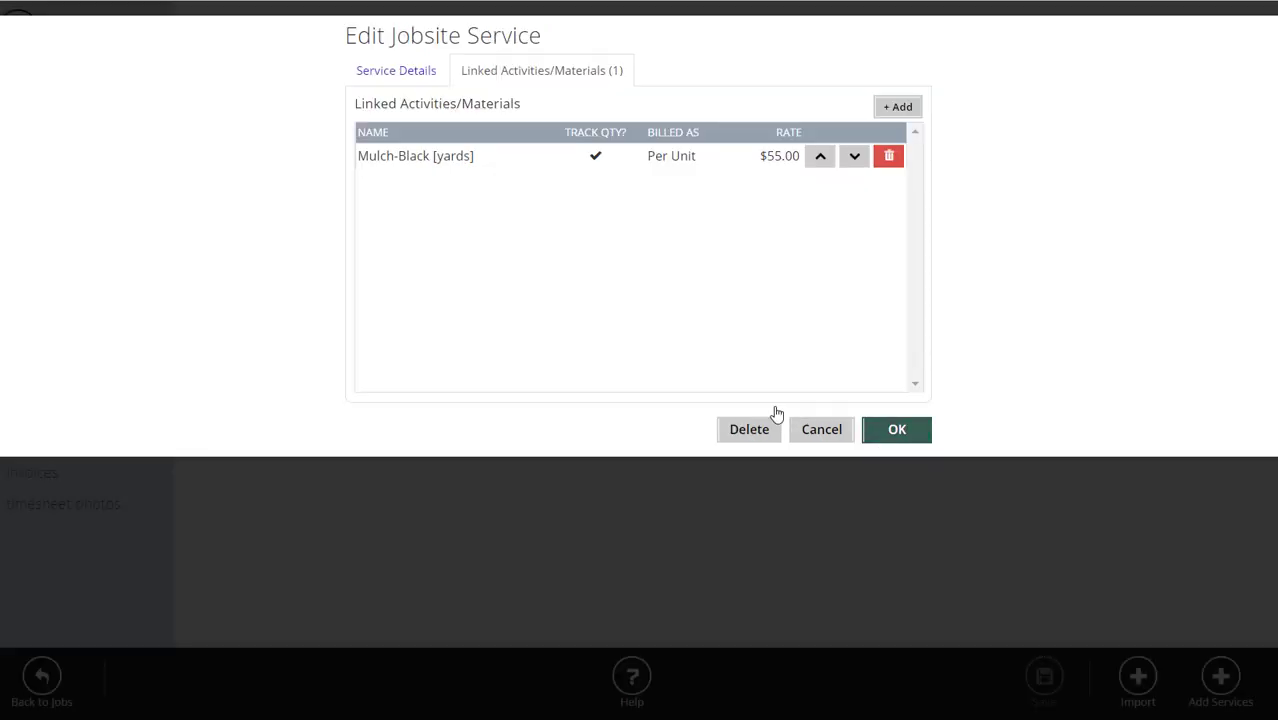
pyautogui.click(416, 82)
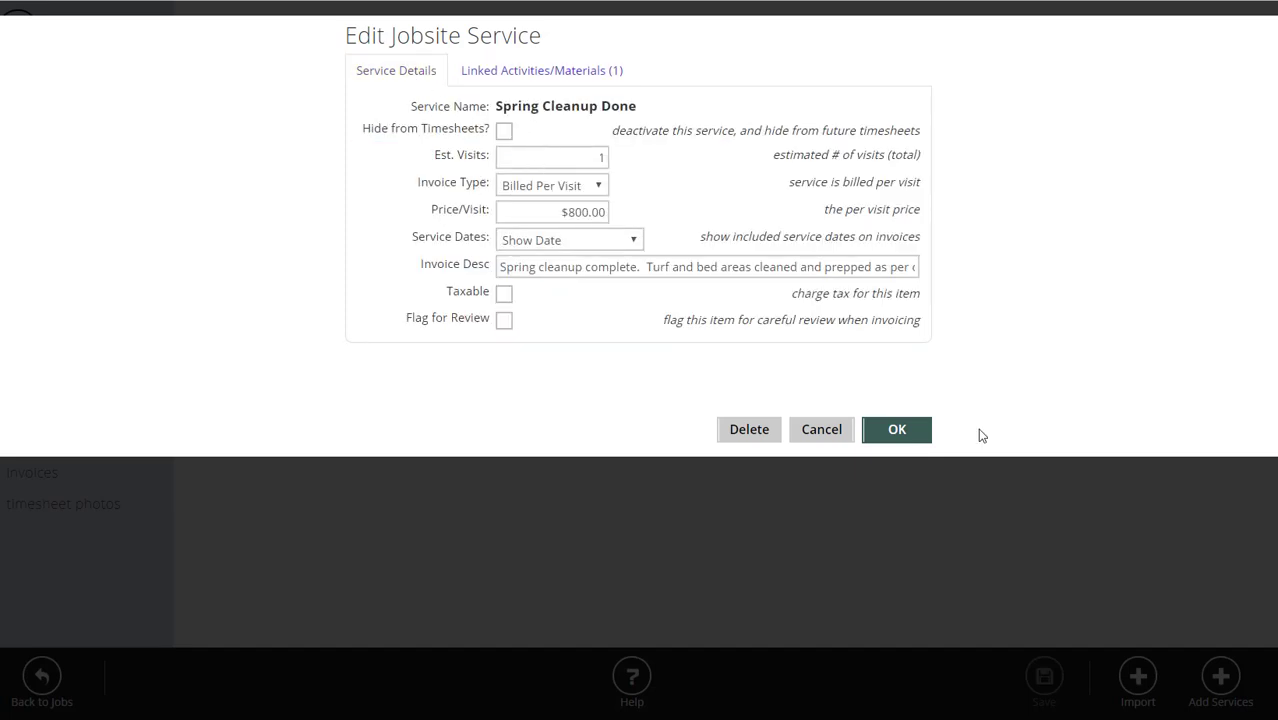
pyautogui.click(908, 433)
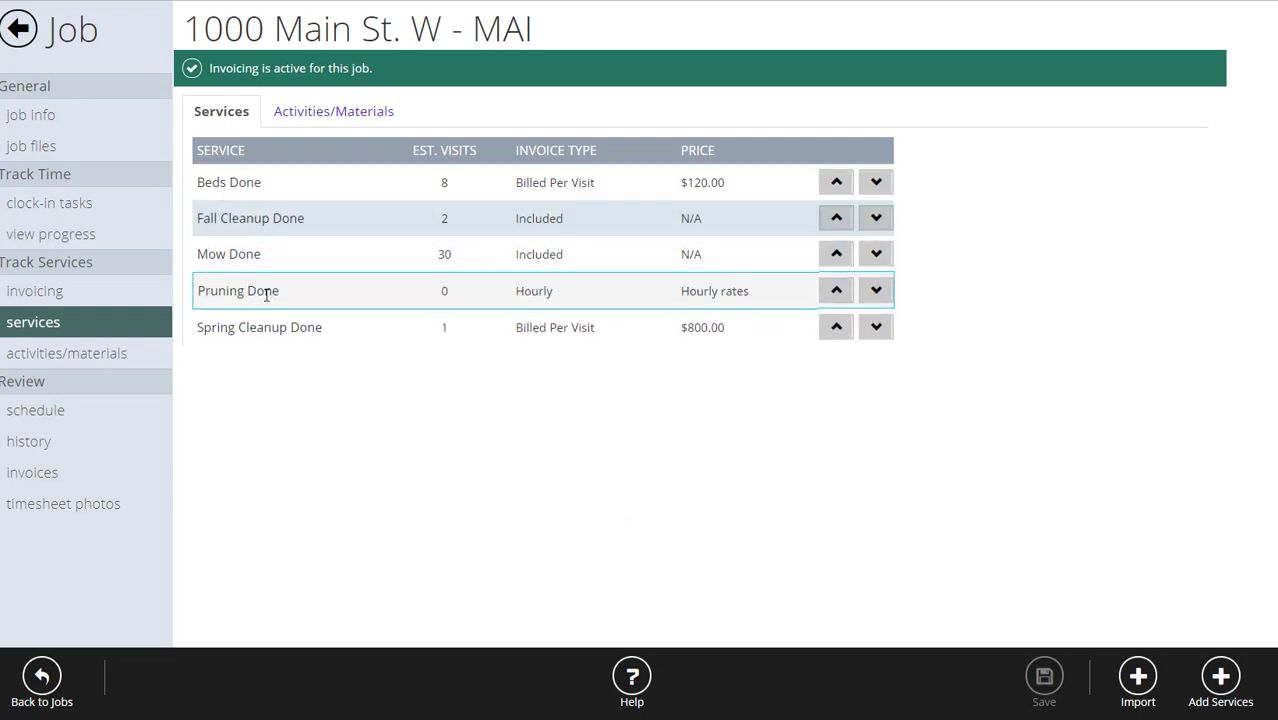
# Review the job's activities/materials and Spring Cleanup Done's linked materials without changes.
pyautogui.click(114, 355)
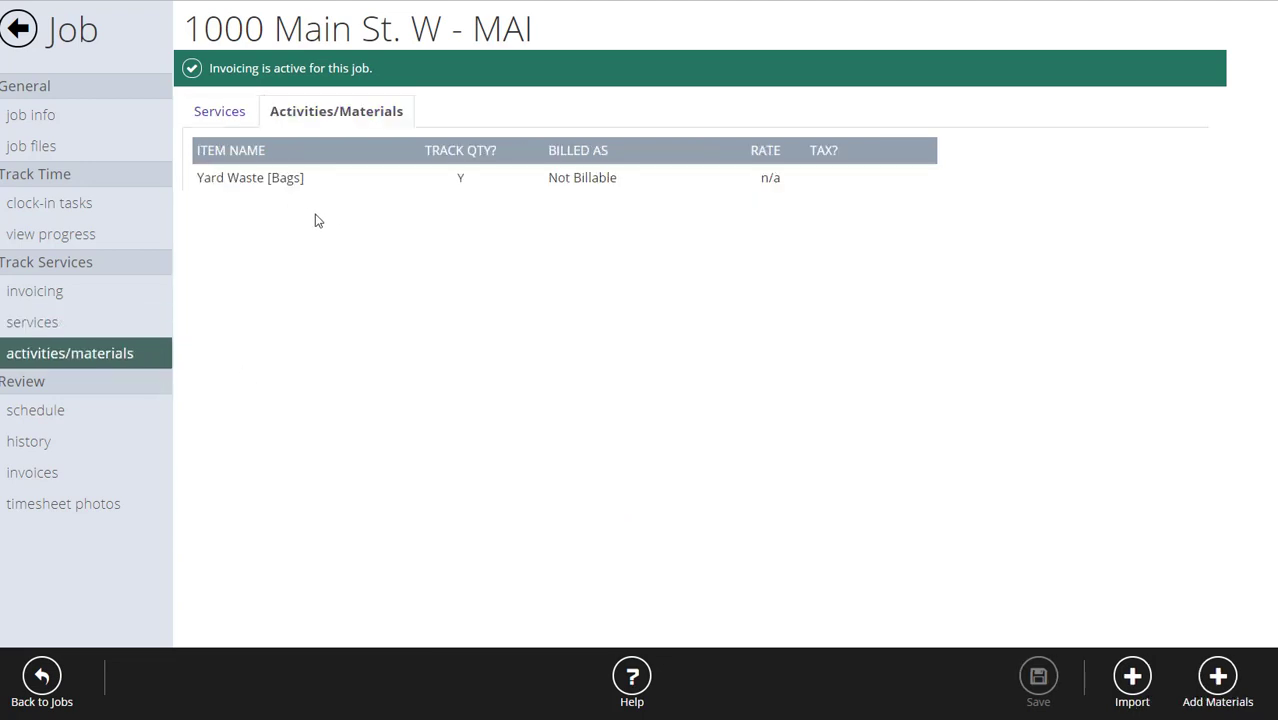
pyautogui.click(34, 321)
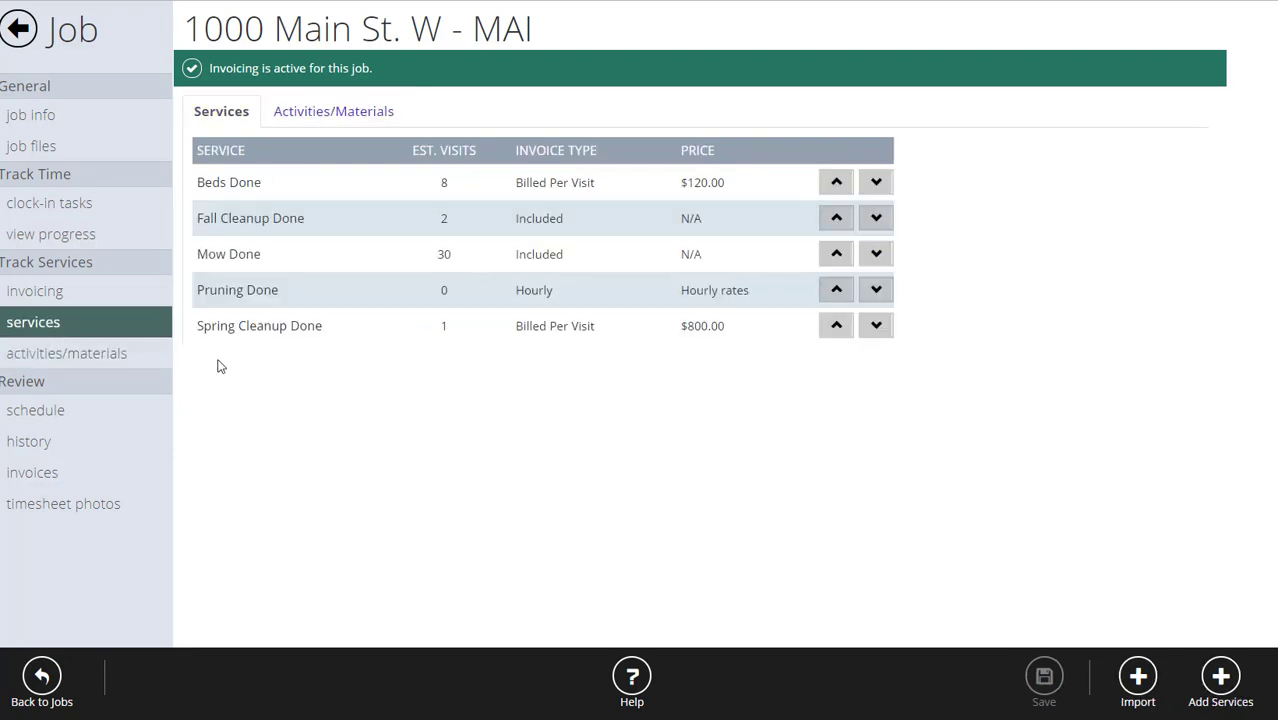
pyautogui.click(315, 328)
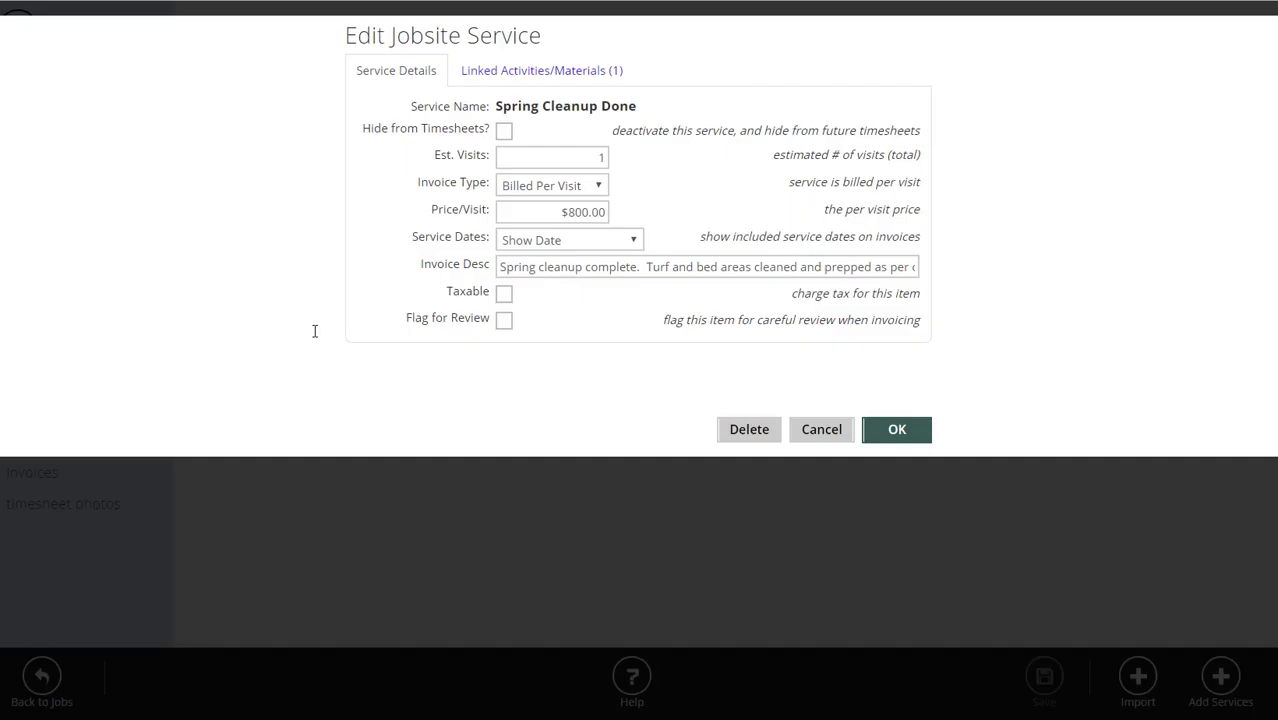
pyautogui.click(570, 72)
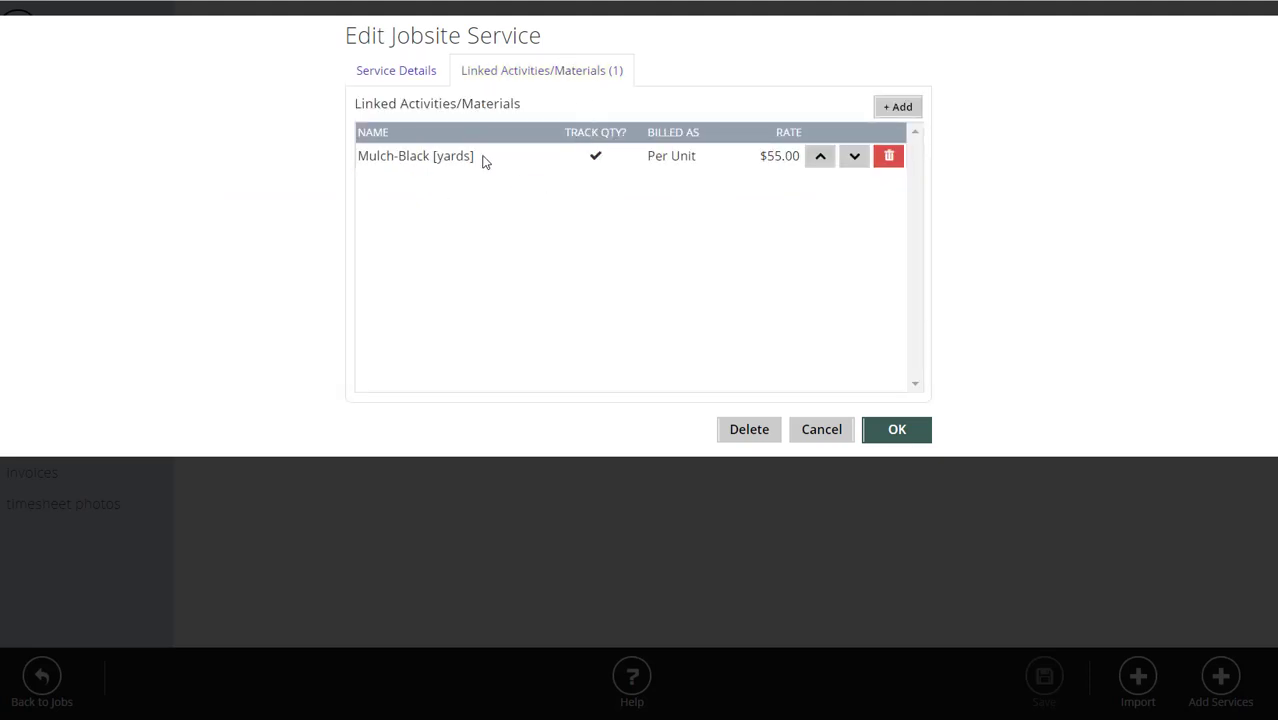
pyautogui.click(821, 430)
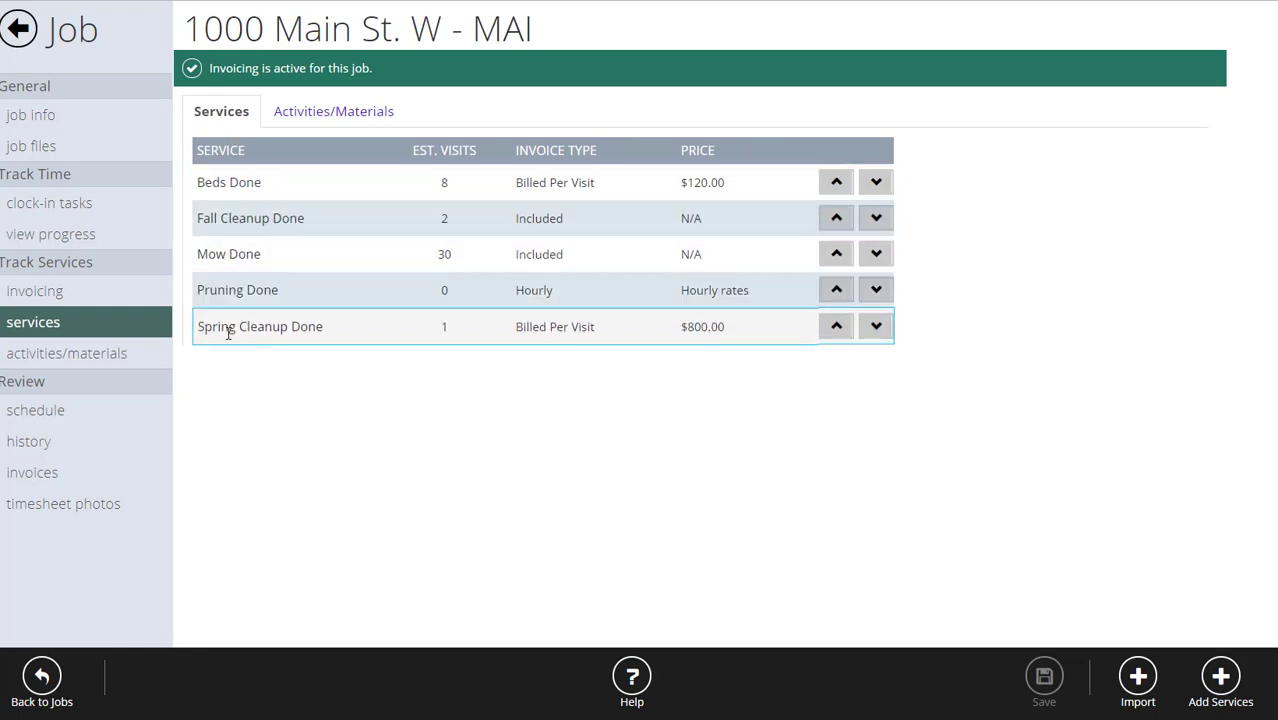
# Recheck activities/materials and Spring Cleanup Done, then return to the active jobs list.
pyautogui.click(110, 354)
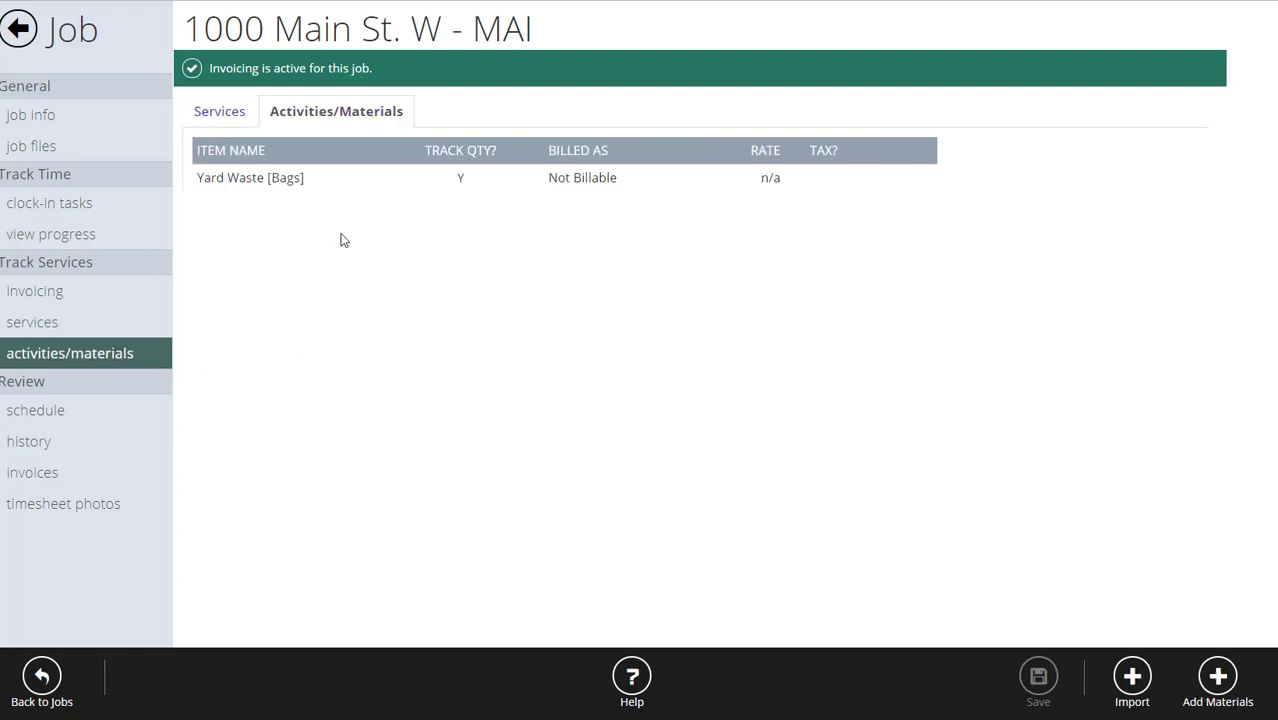
pyautogui.click(42, 322)
pyautogui.click(277, 331)
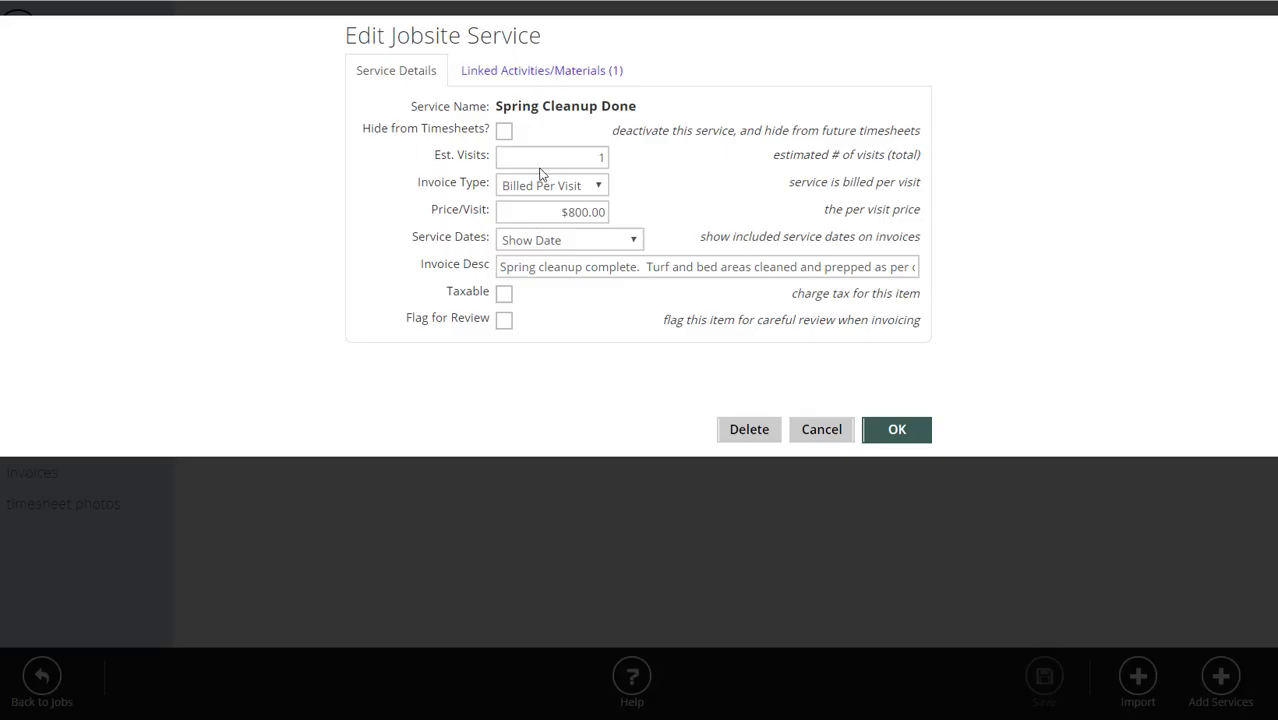
pyautogui.click(821, 429)
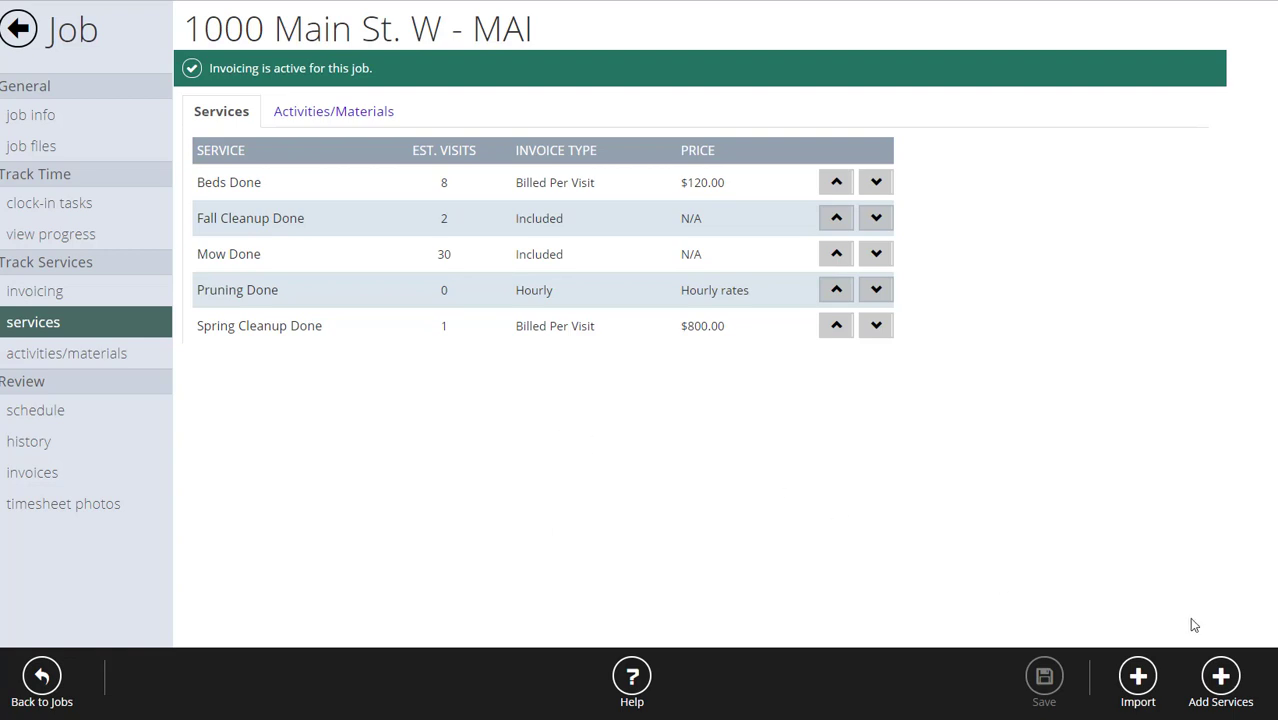
pyautogui.click(19, 29)
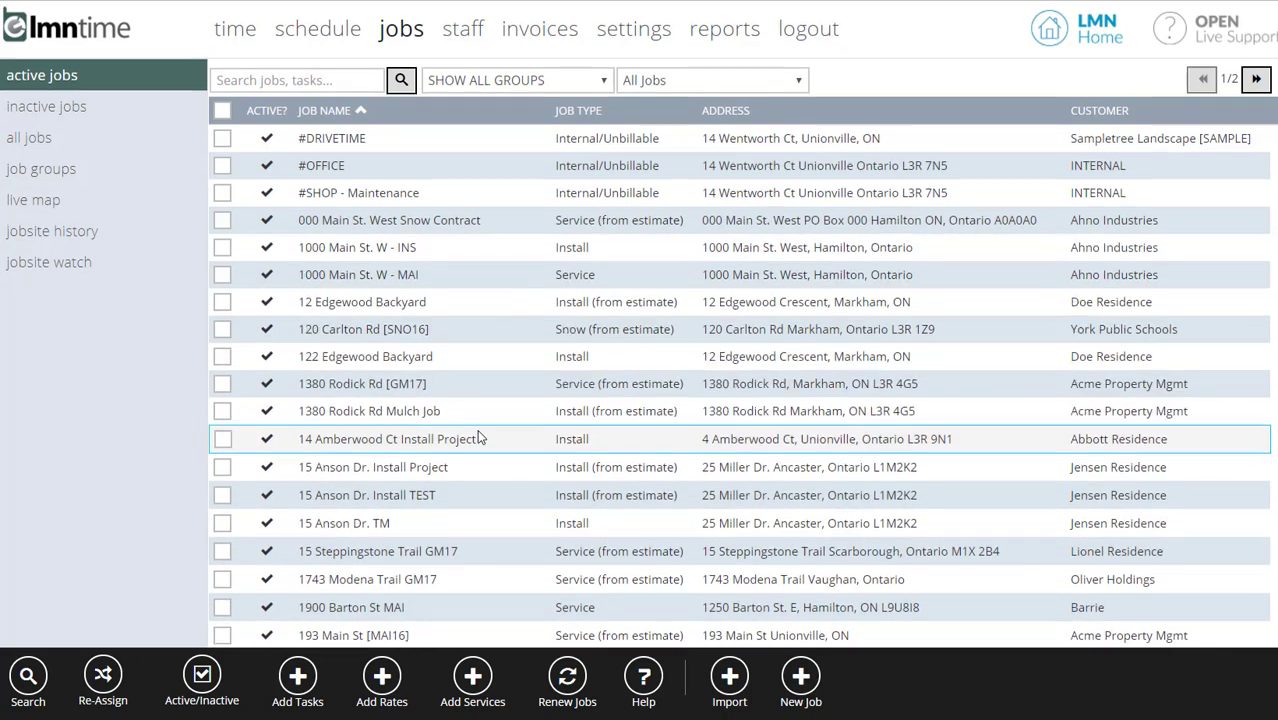
pyautogui.scroll(-1, 478, 437)
pyautogui.click(366, 506)
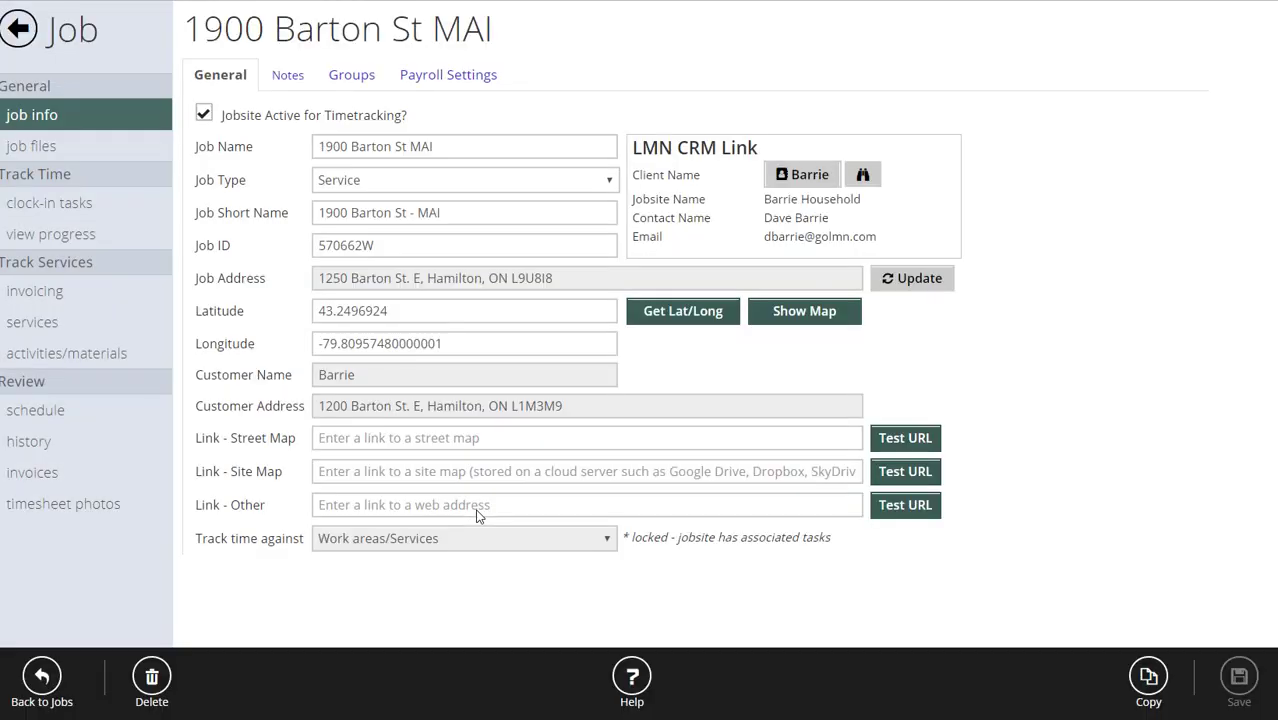
pyautogui.click(40, 205)
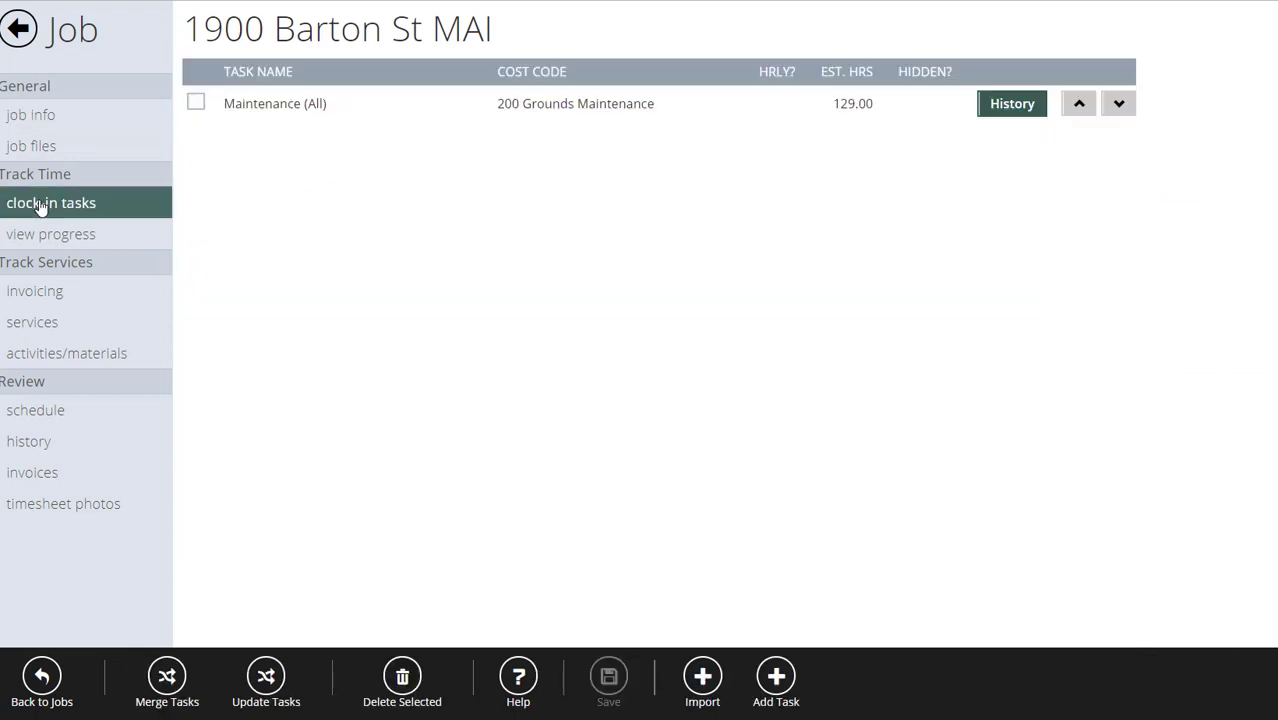
pyautogui.click(44, 322)
pyautogui.click(80, 360)
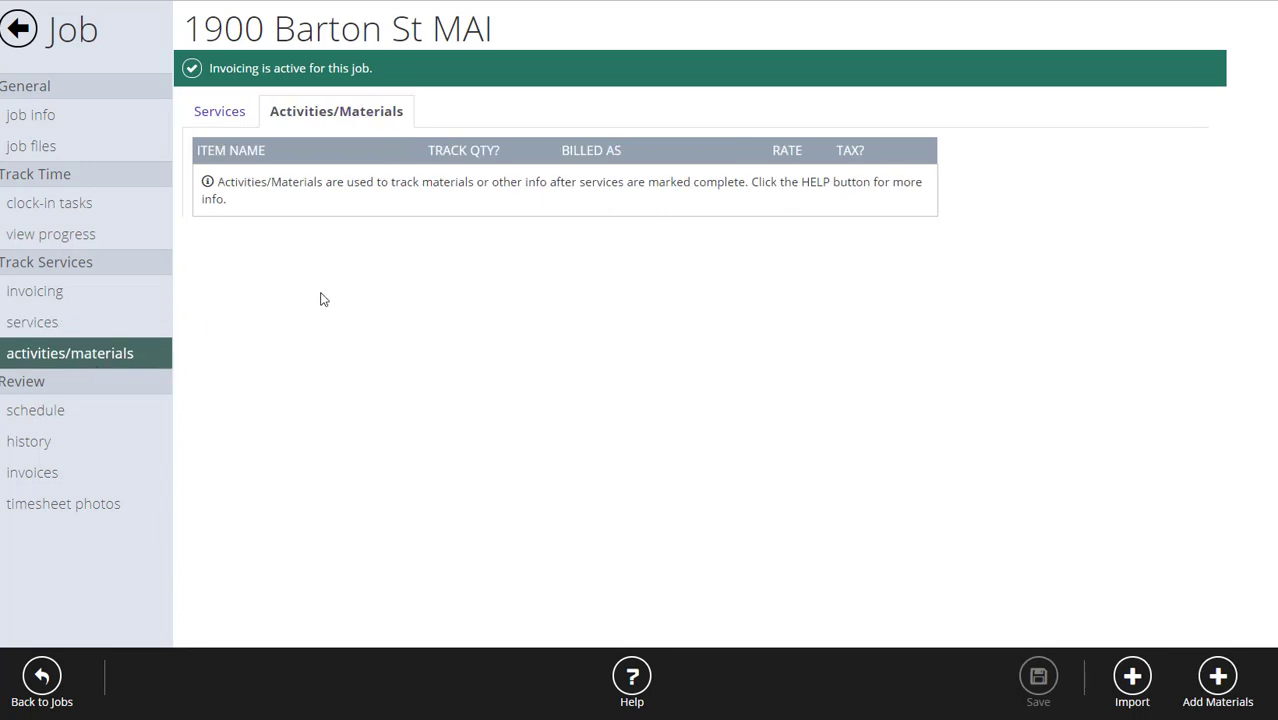
pyautogui.click(50, 324)
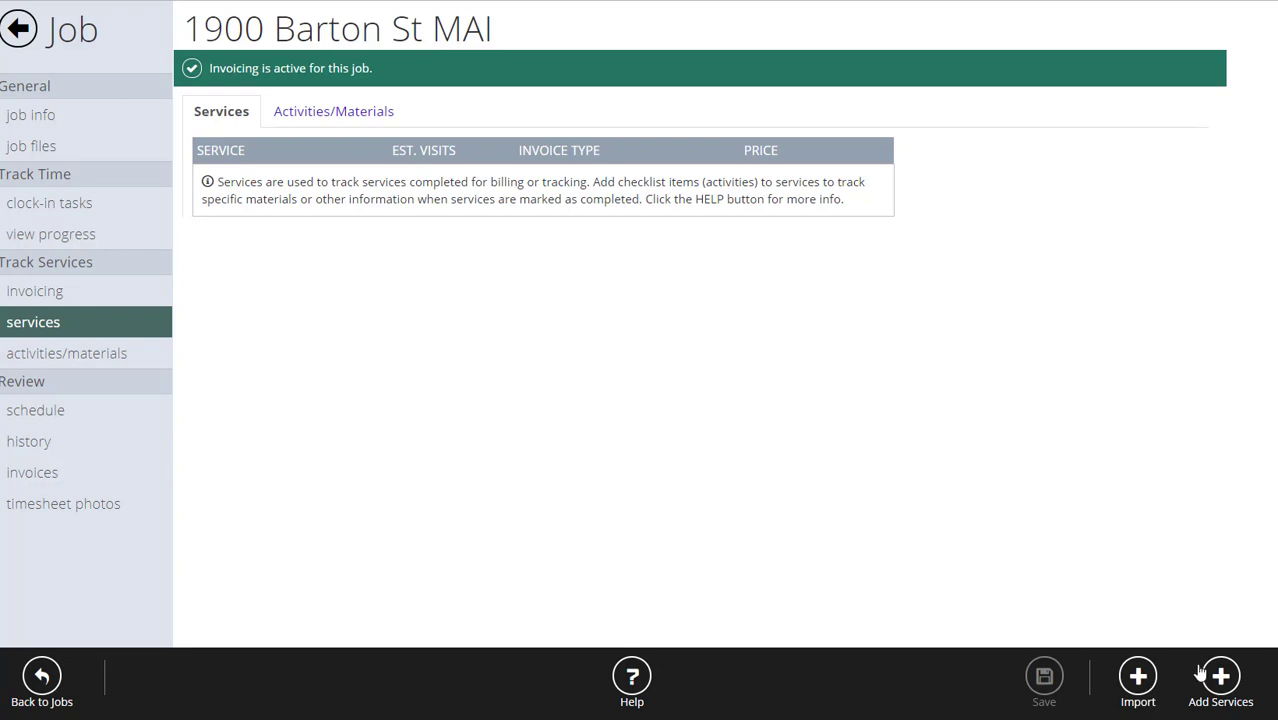
pyautogui.click(1137, 677)
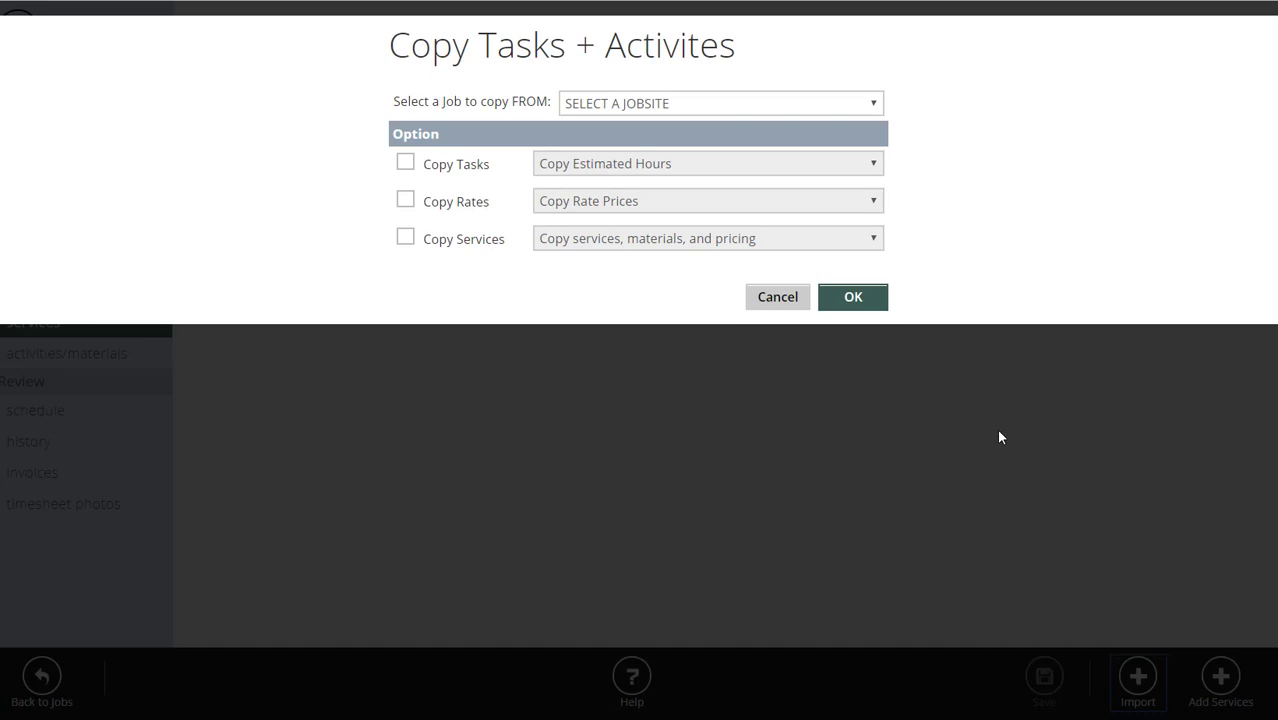
pyautogui.click(728, 104)
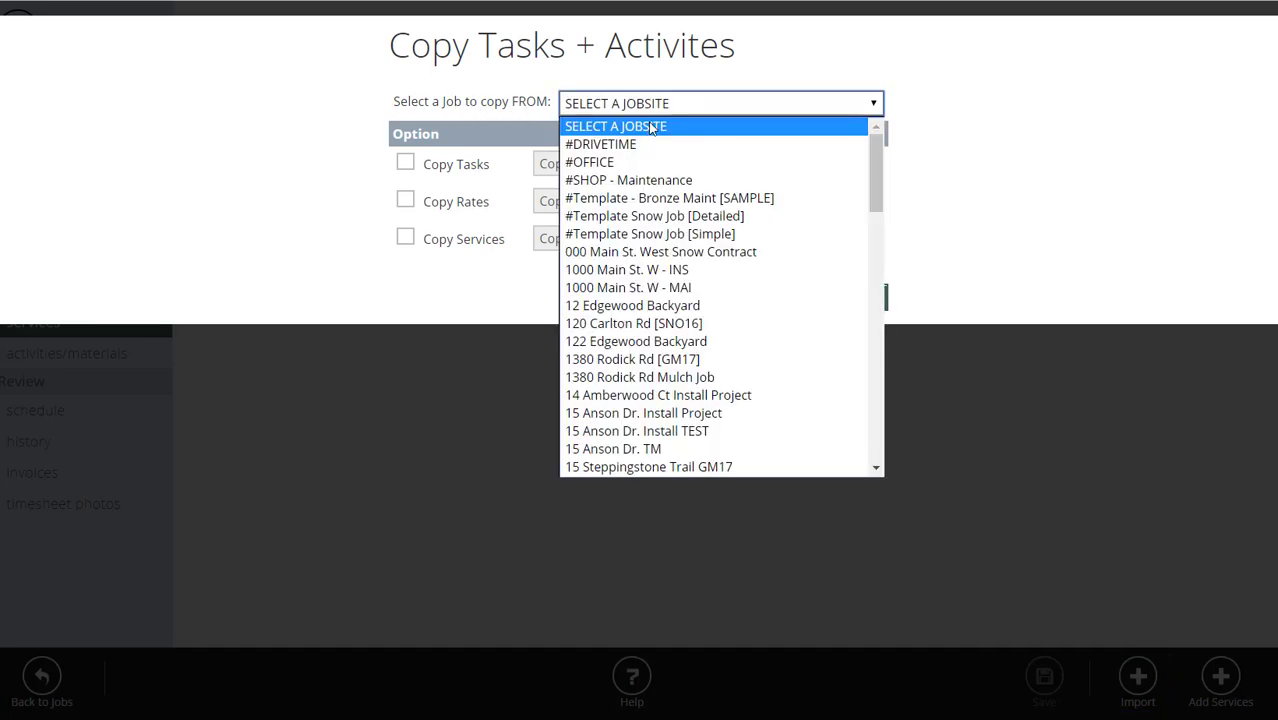
pyautogui.click(704, 287)
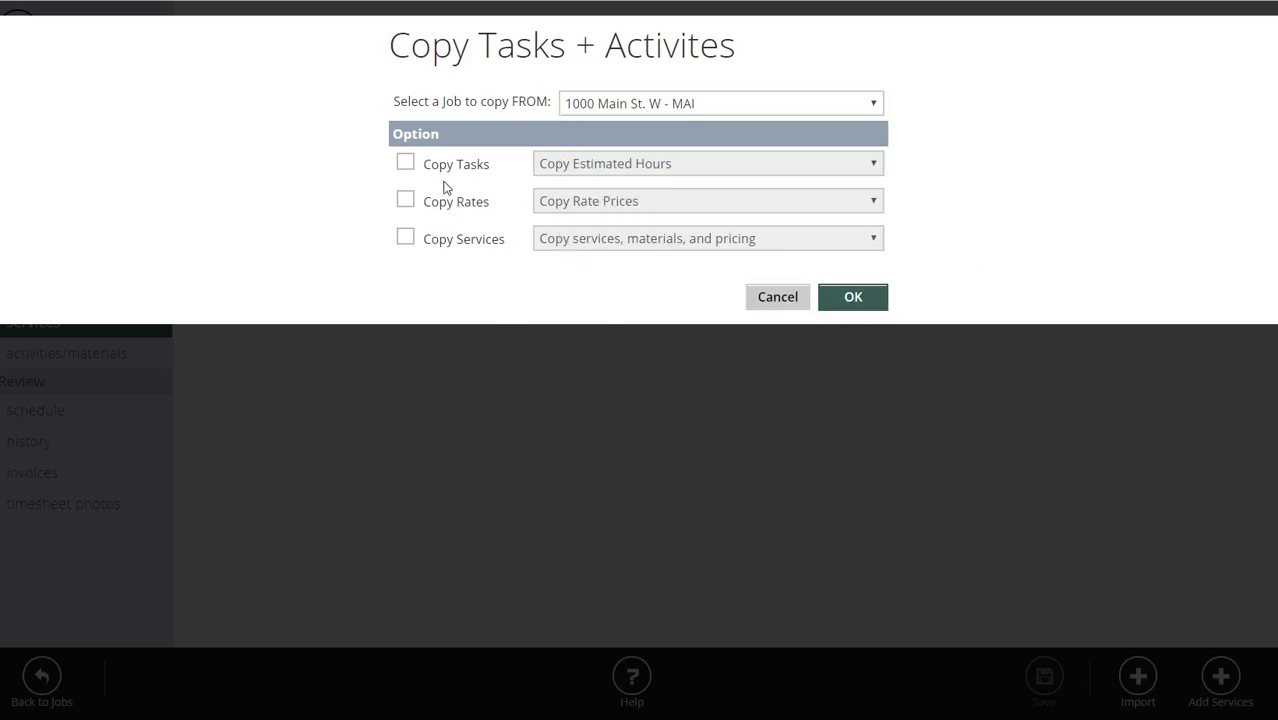
pyautogui.click(406, 240)
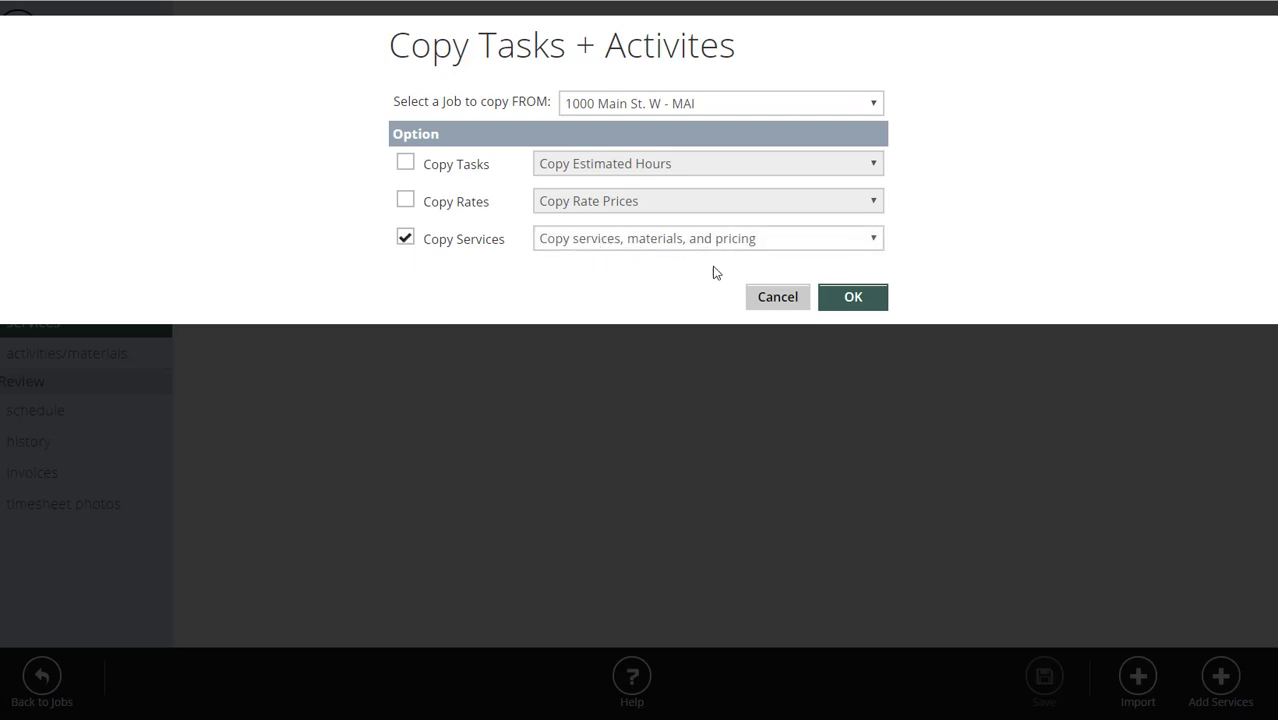
pyautogui.click(860, 299)
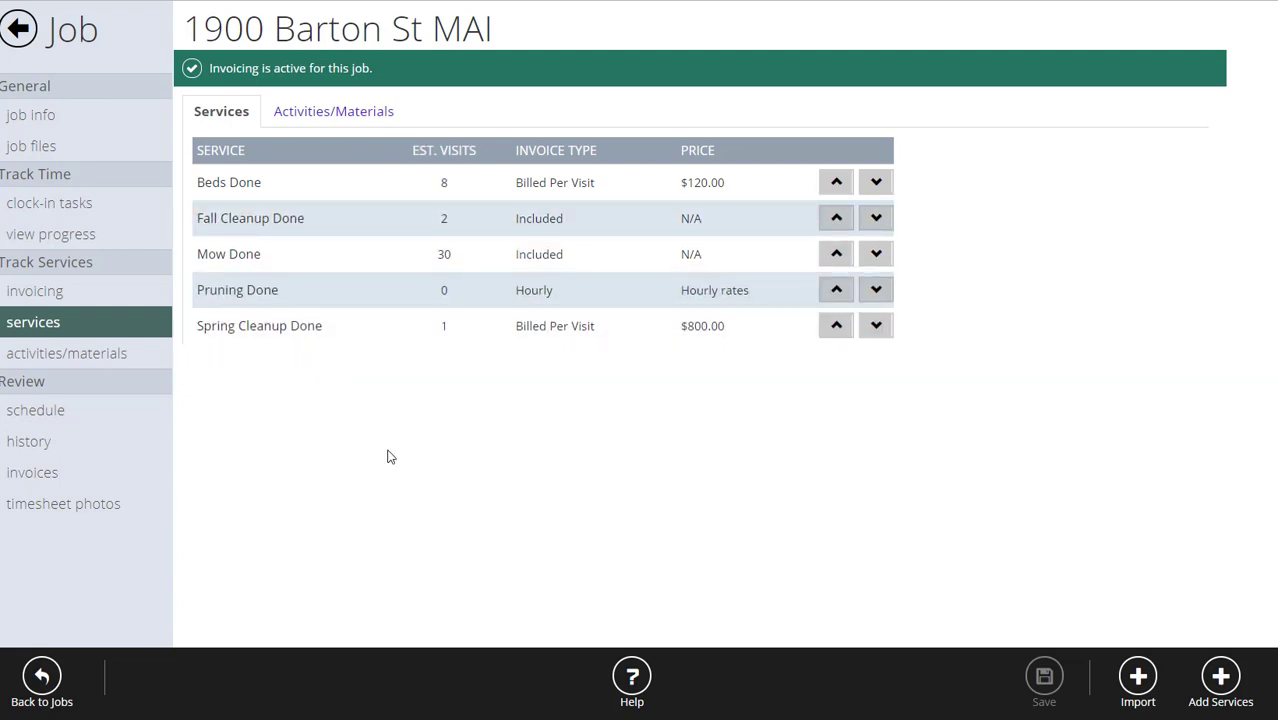
# Inspect Spring Cleanup Done's linked Mulch-Black material without changes, then view the invoicing contract details.
pyautogui.click(358, 331)
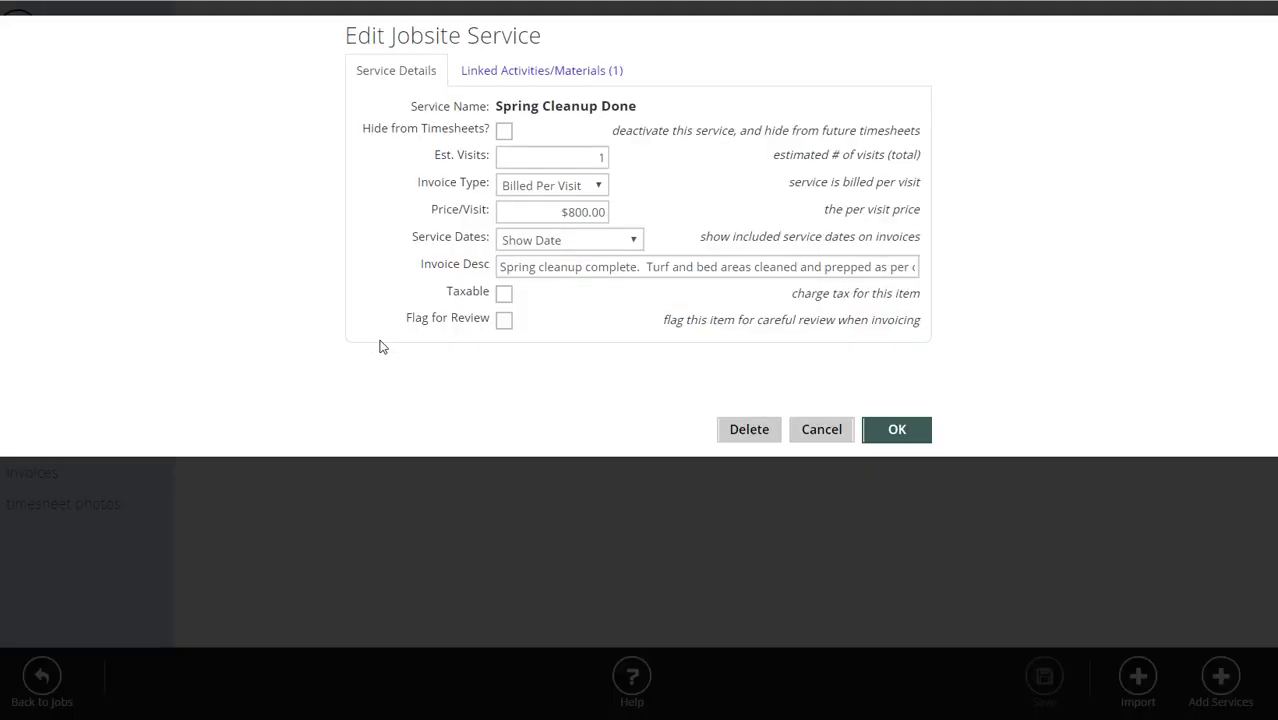
pyautogui.click(532, 63)
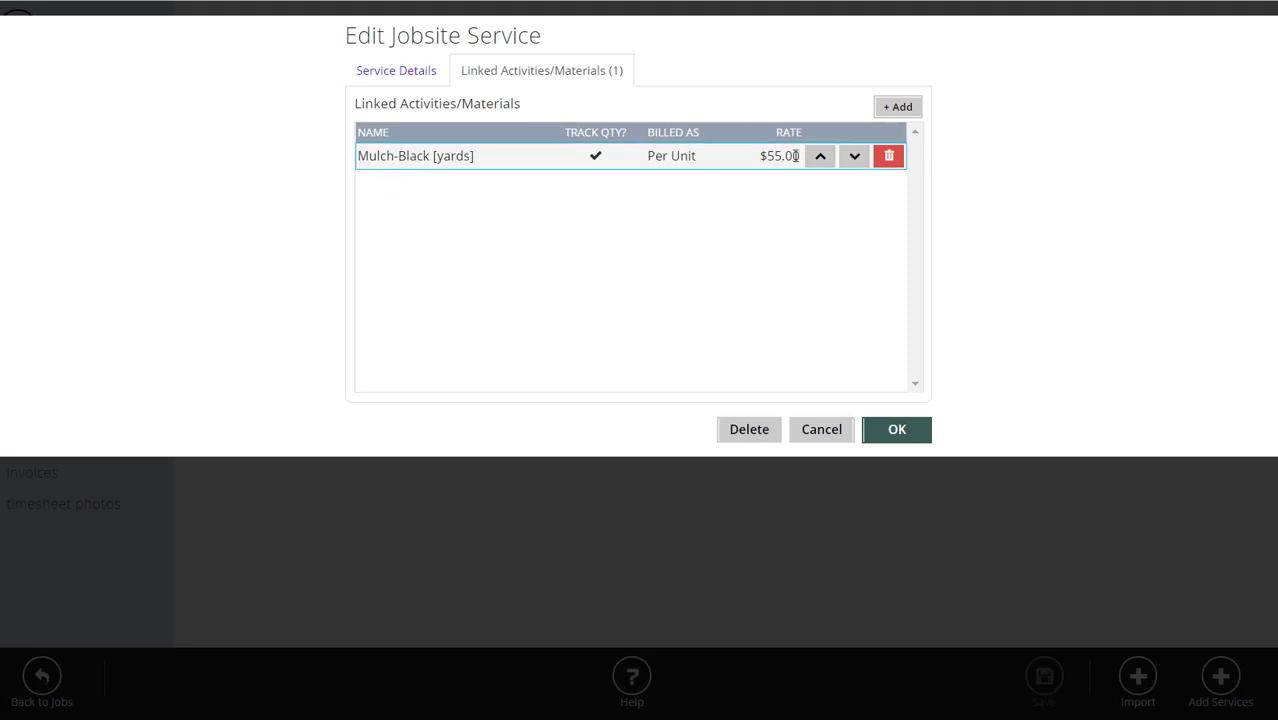
pyautogui.click(822, 430)
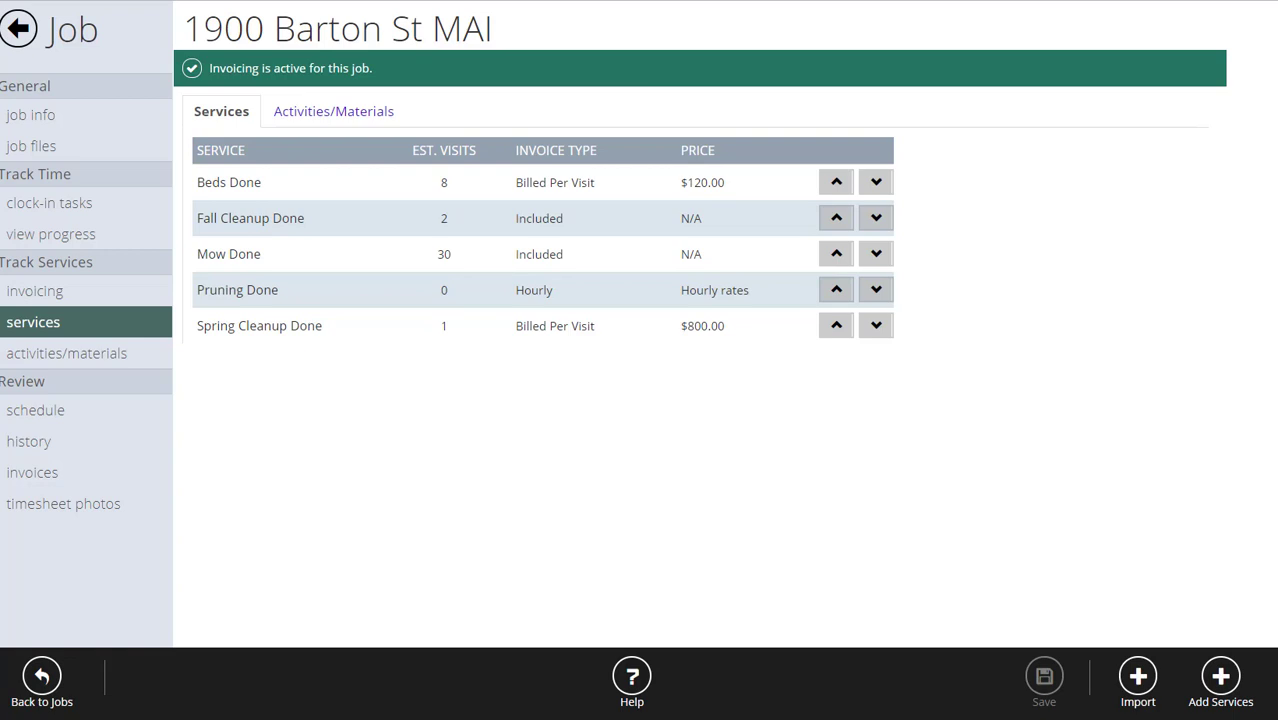
pyautogui.click(16, 291)
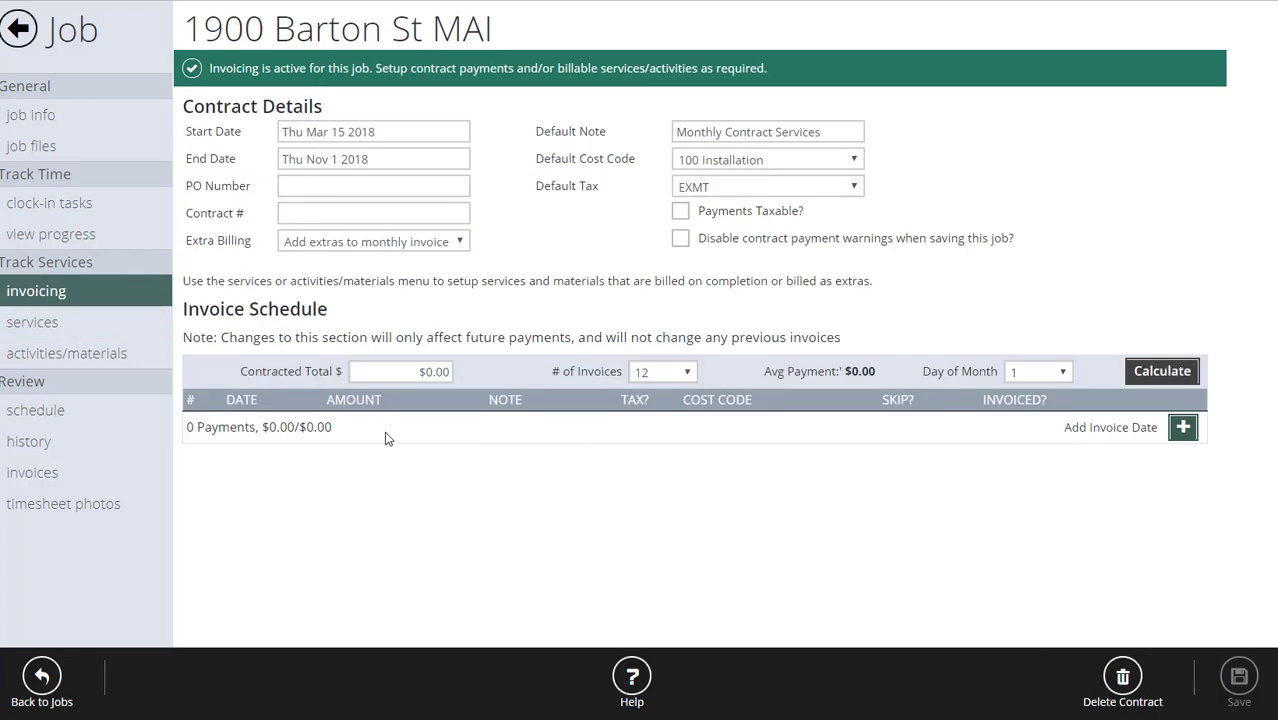
# Set extra billing to invoice extras separately and default cost code to 200 Grounds Maintenance.
pyautogui.click(38, 324)
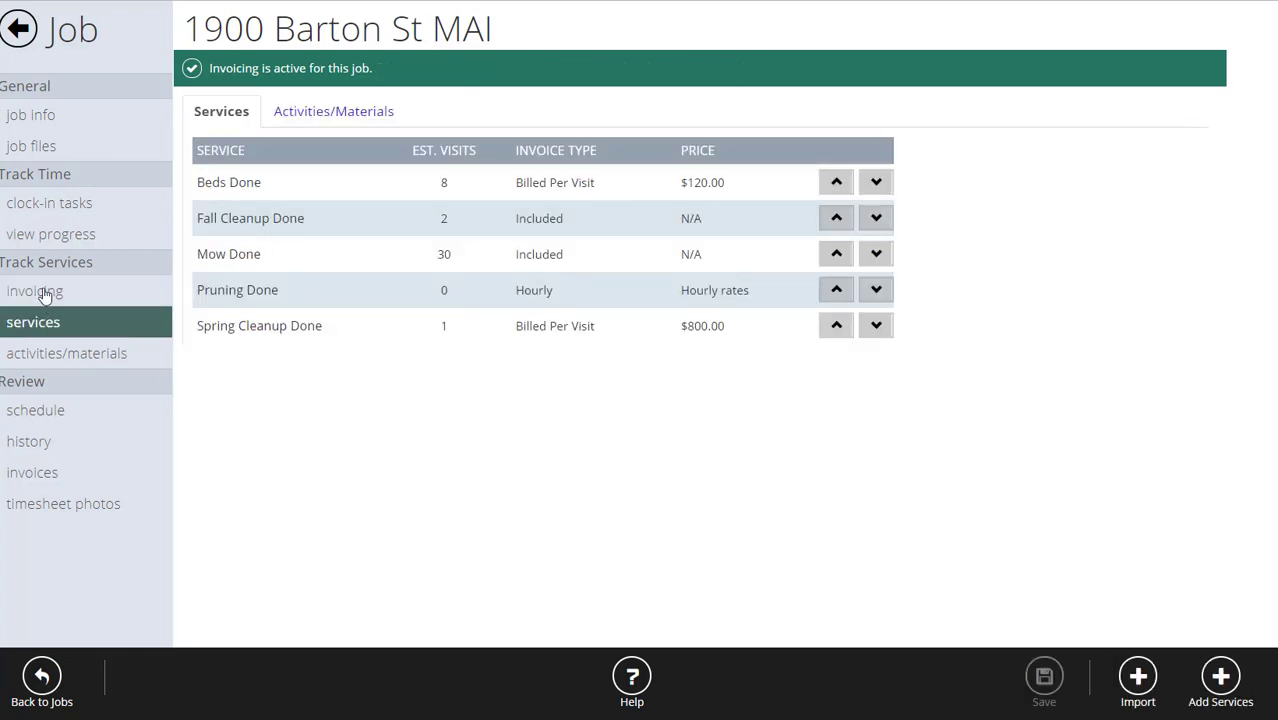
pyautogui.click(36, 291)
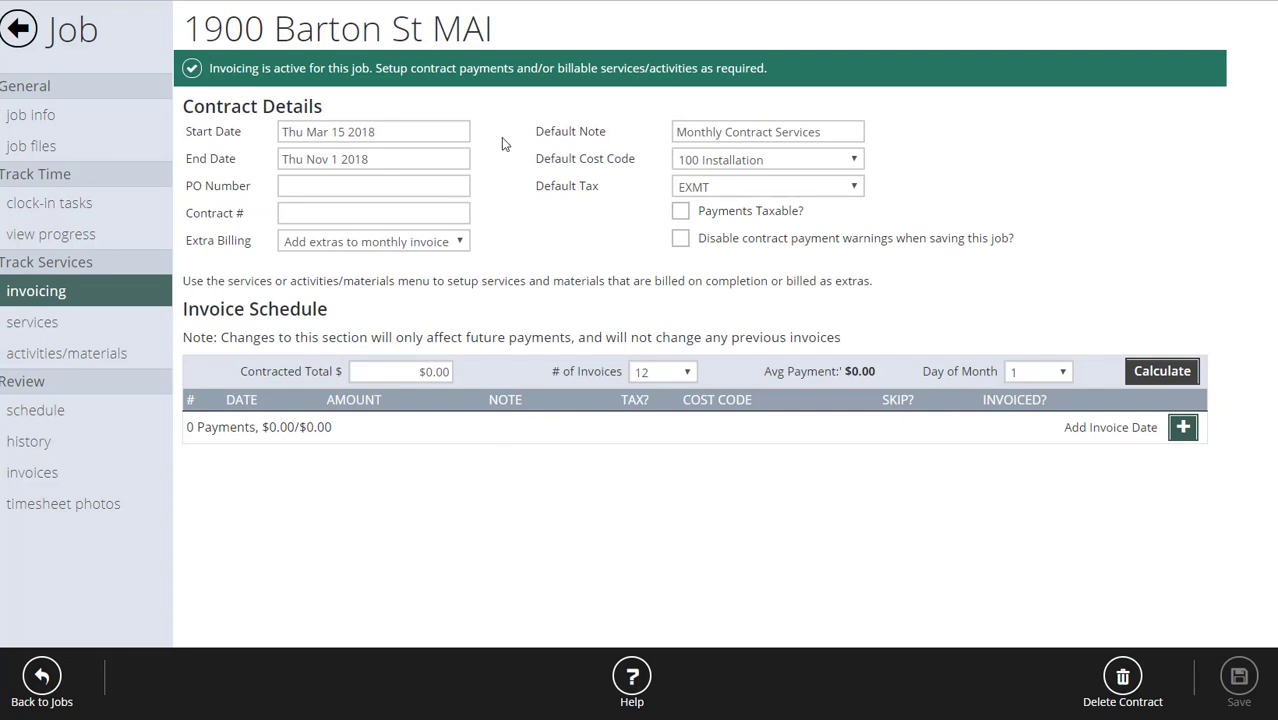
pyautogui.click(396, 133)
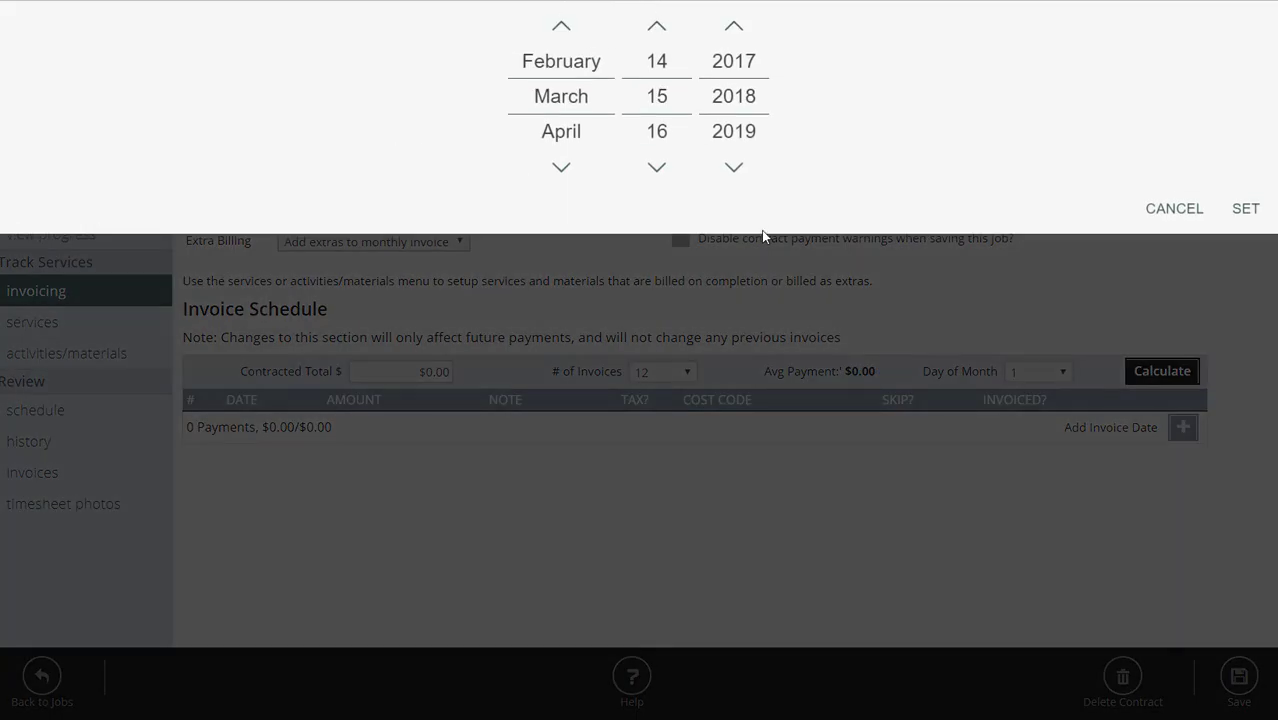
pyautogui.click(1181, 212)
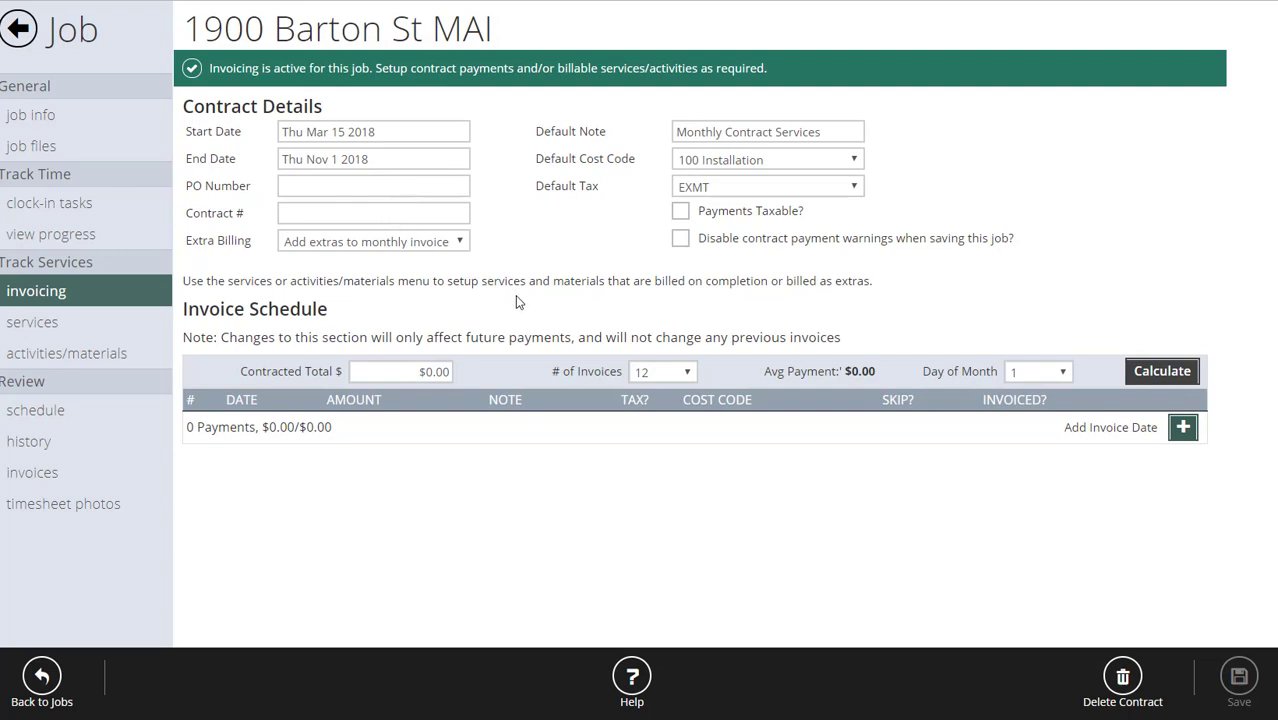
pyautogui.click(422, 242)
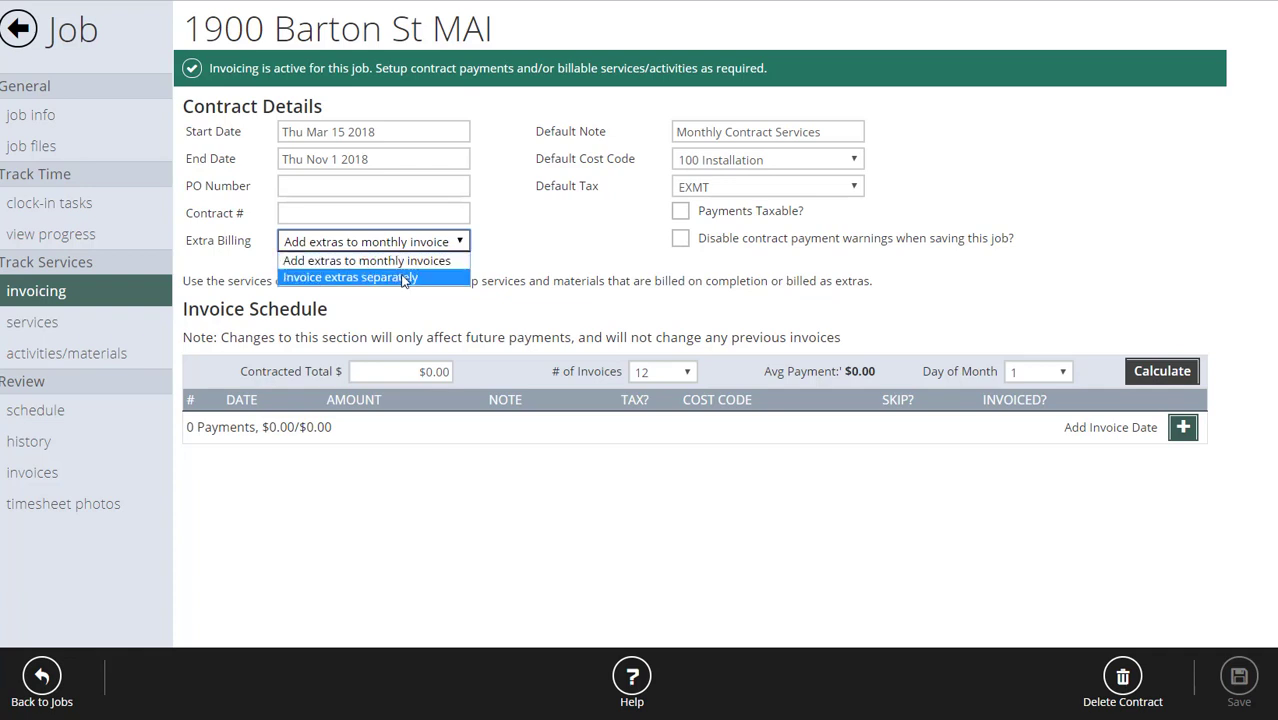
pyautogui.click(402, 279)
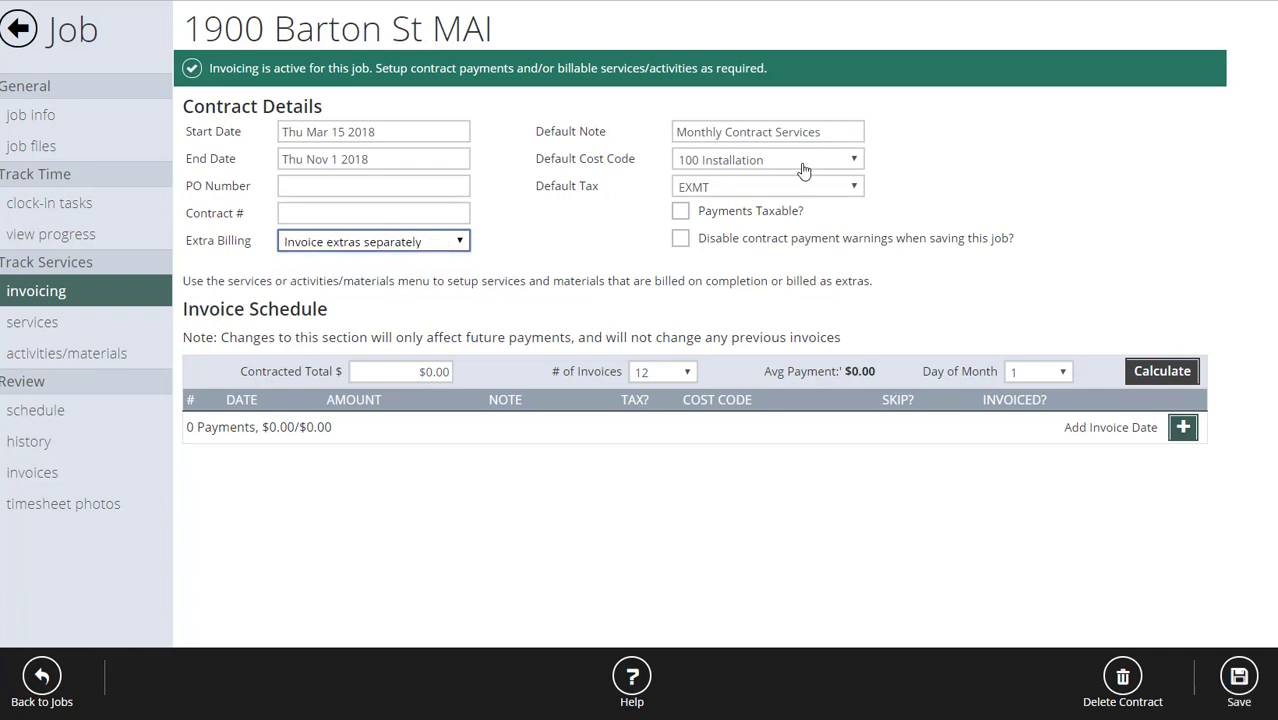
pyautogui.click(740, 165)
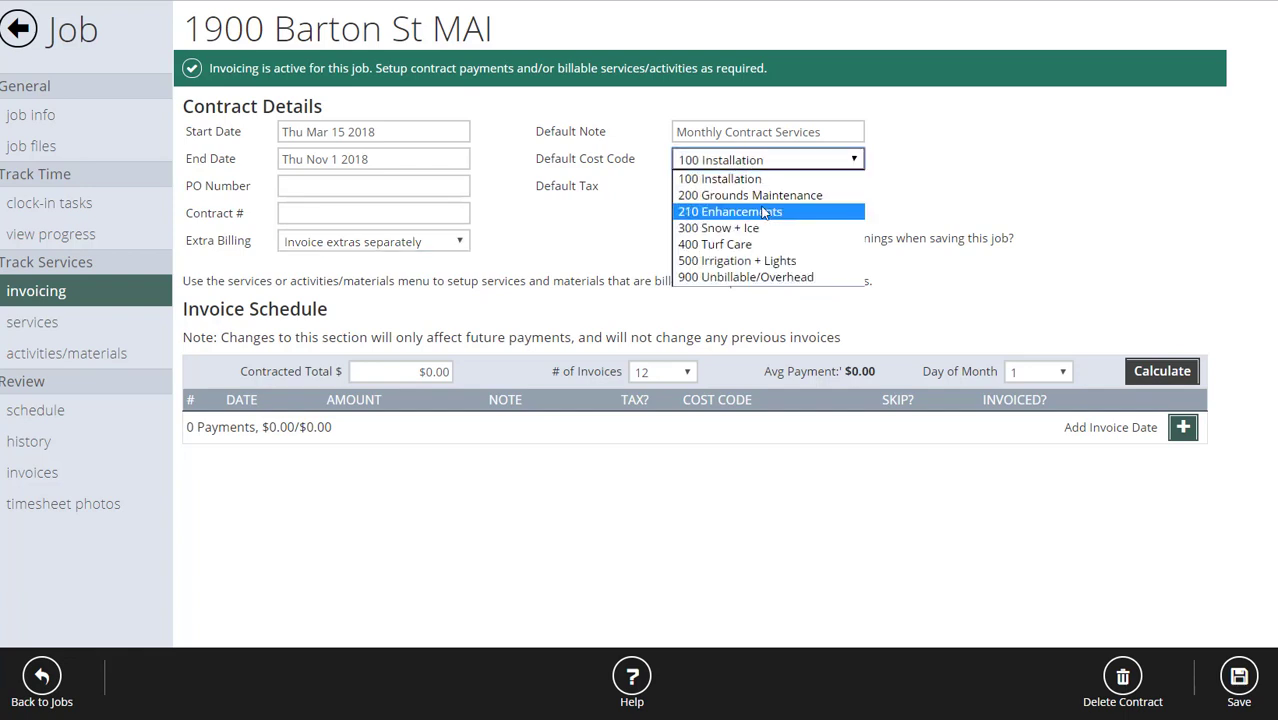
pyautogui.click(765, 192)
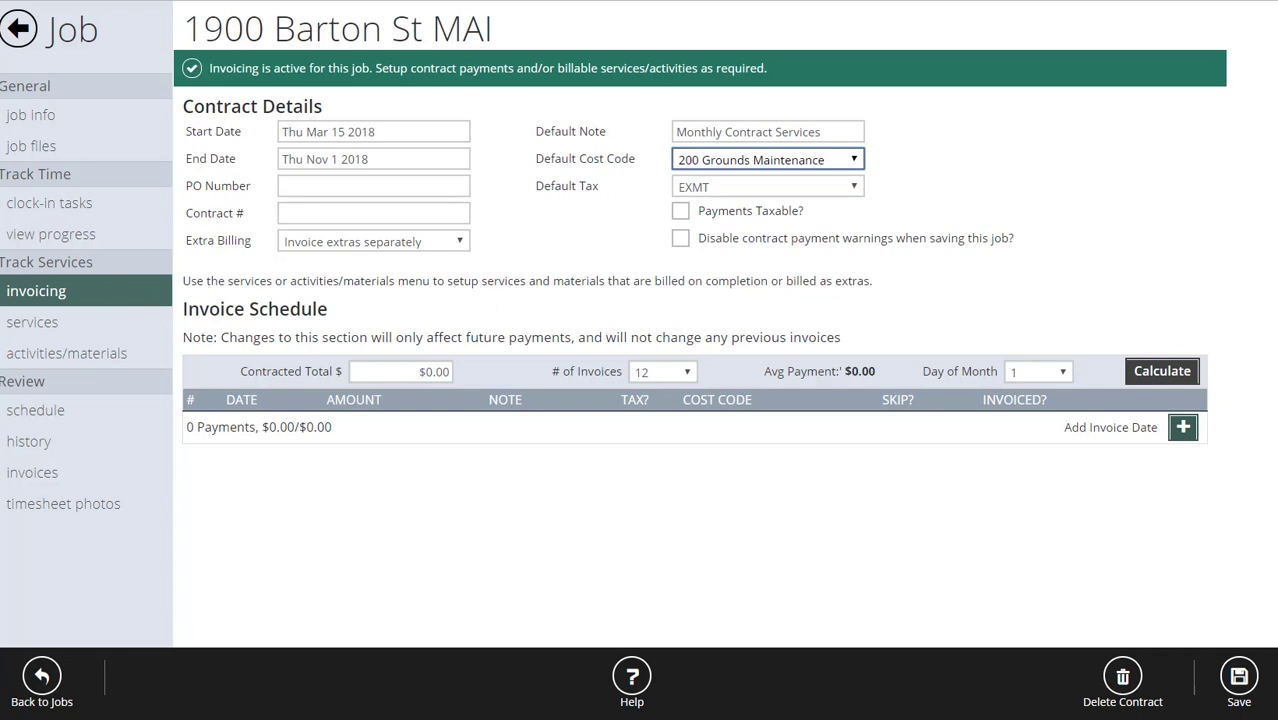
# Schedule 8 monthly invoices of $612.50 on day 7 from a $4,900 contracted total.
pyautogui.click(46, 322)
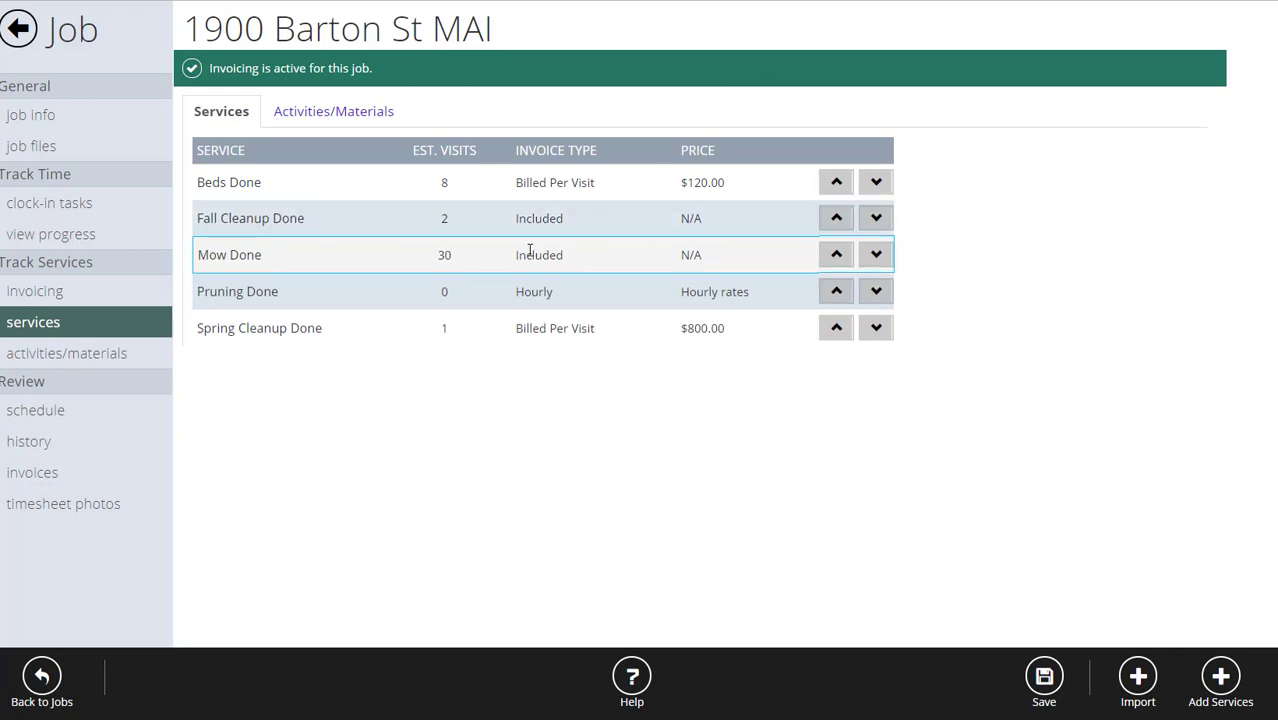
pyautogui.click(30, 296)
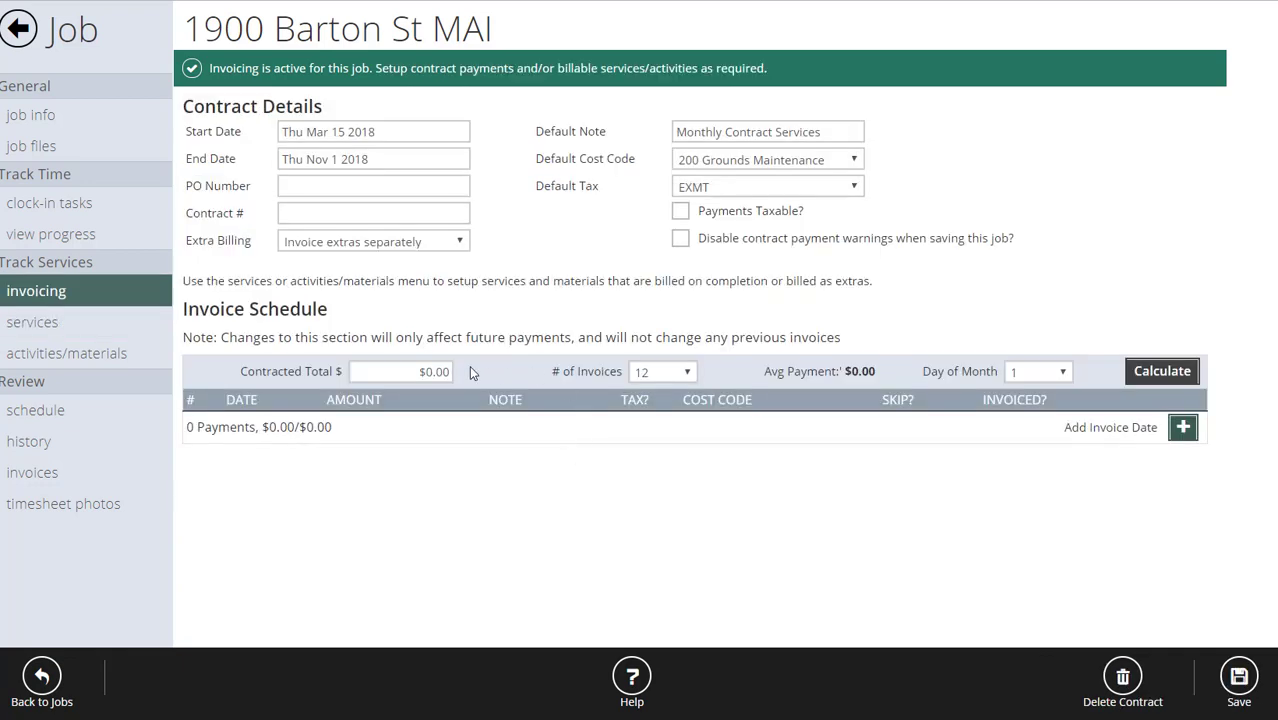
pyautogui.click(399, 381)
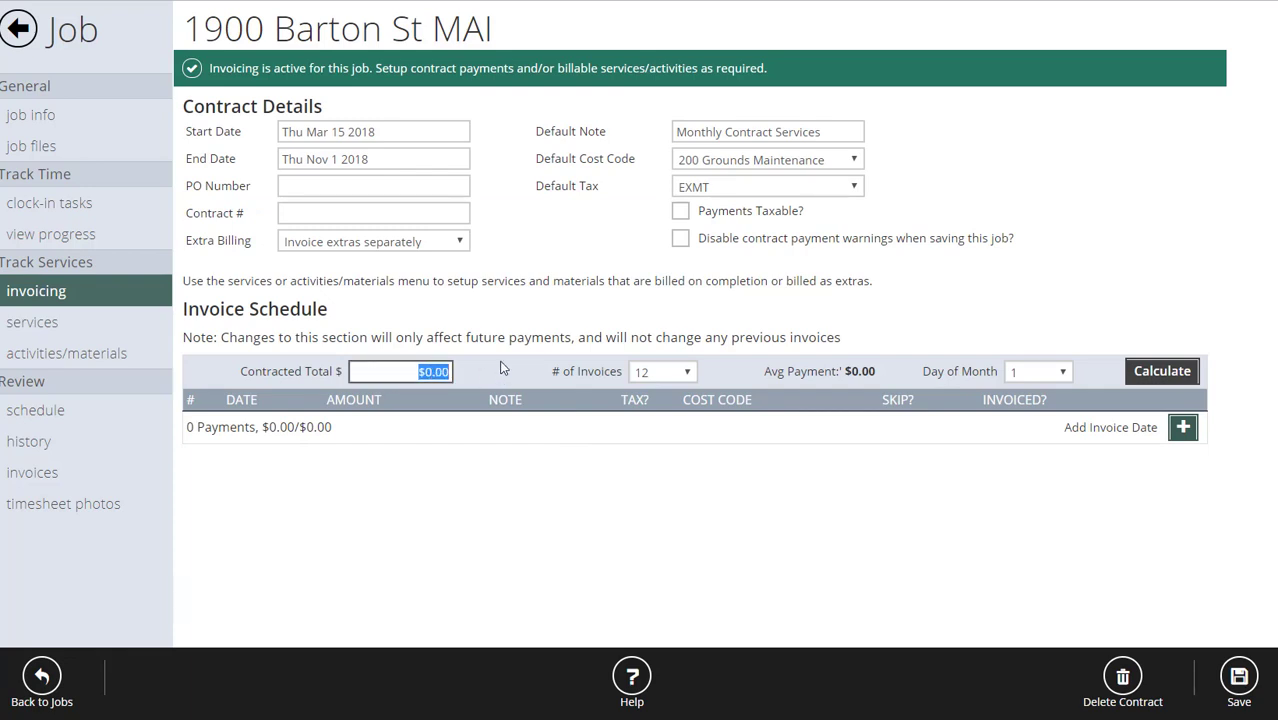
pyautogui.write('4900')
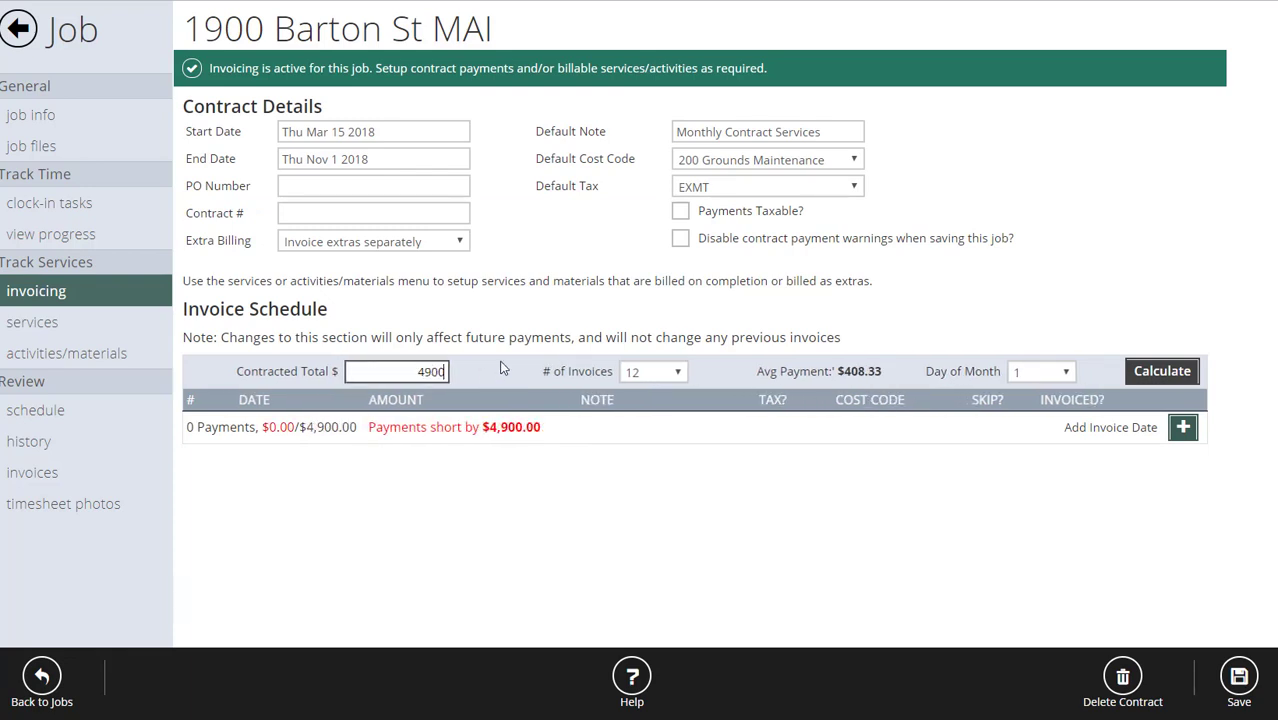
pyautogui.click(657, 372)
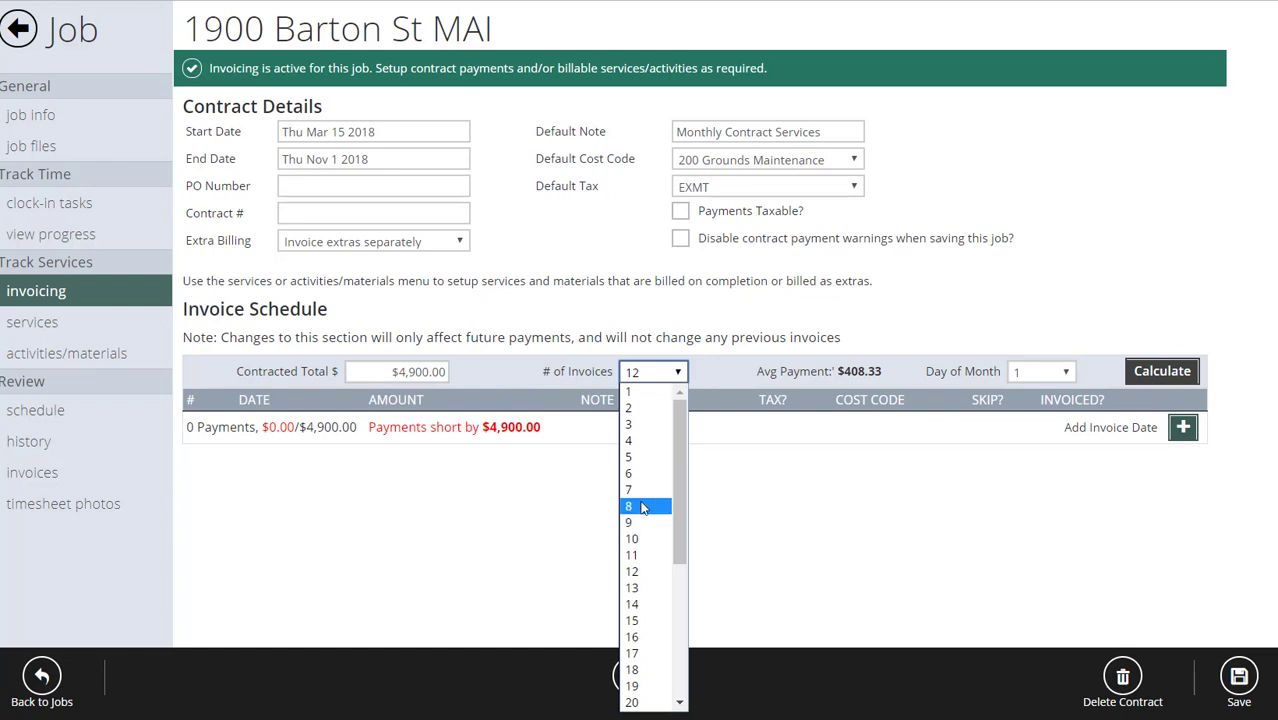
pyautogui.click(642, 508)
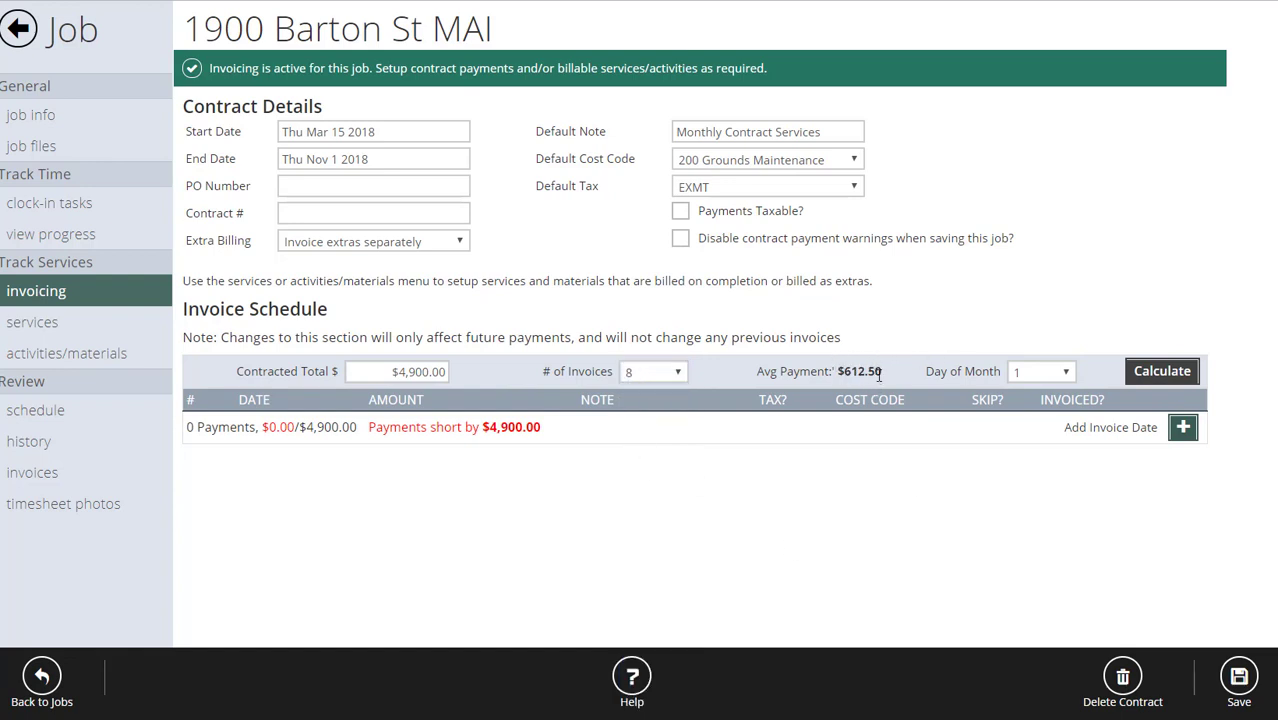
pyautogui.click(1025, 377)
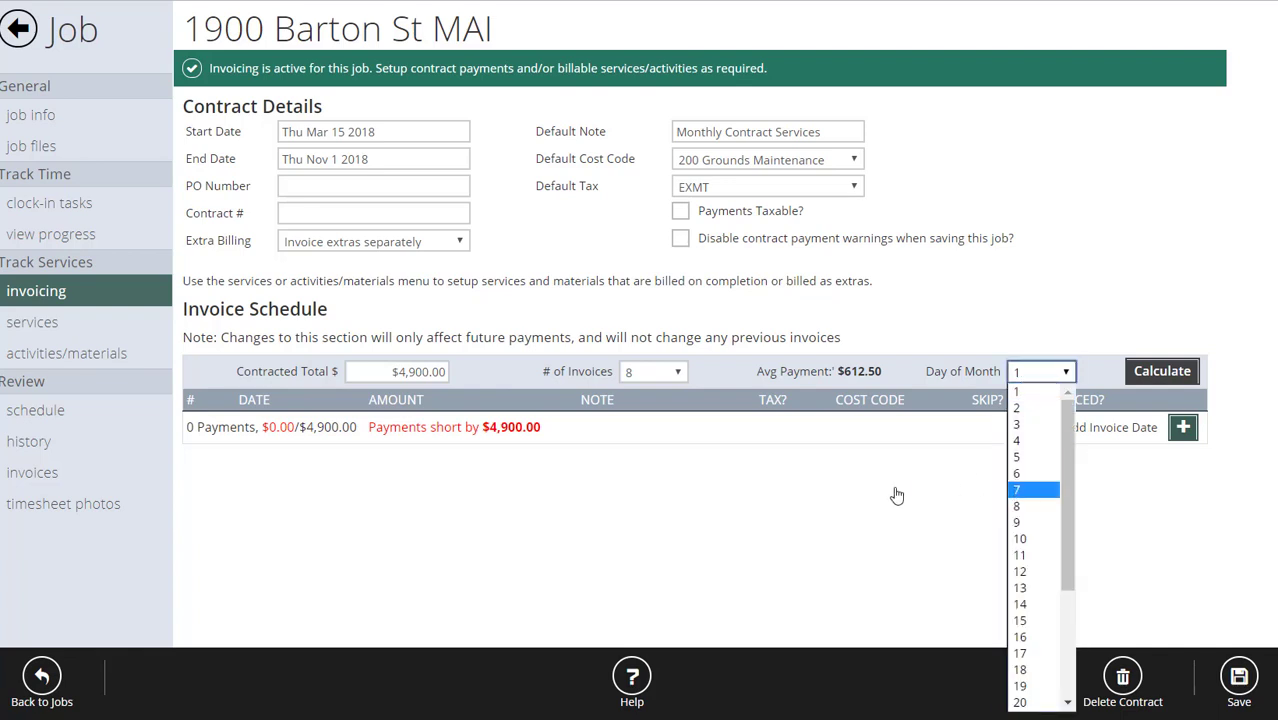
pyautogui.press('Return')
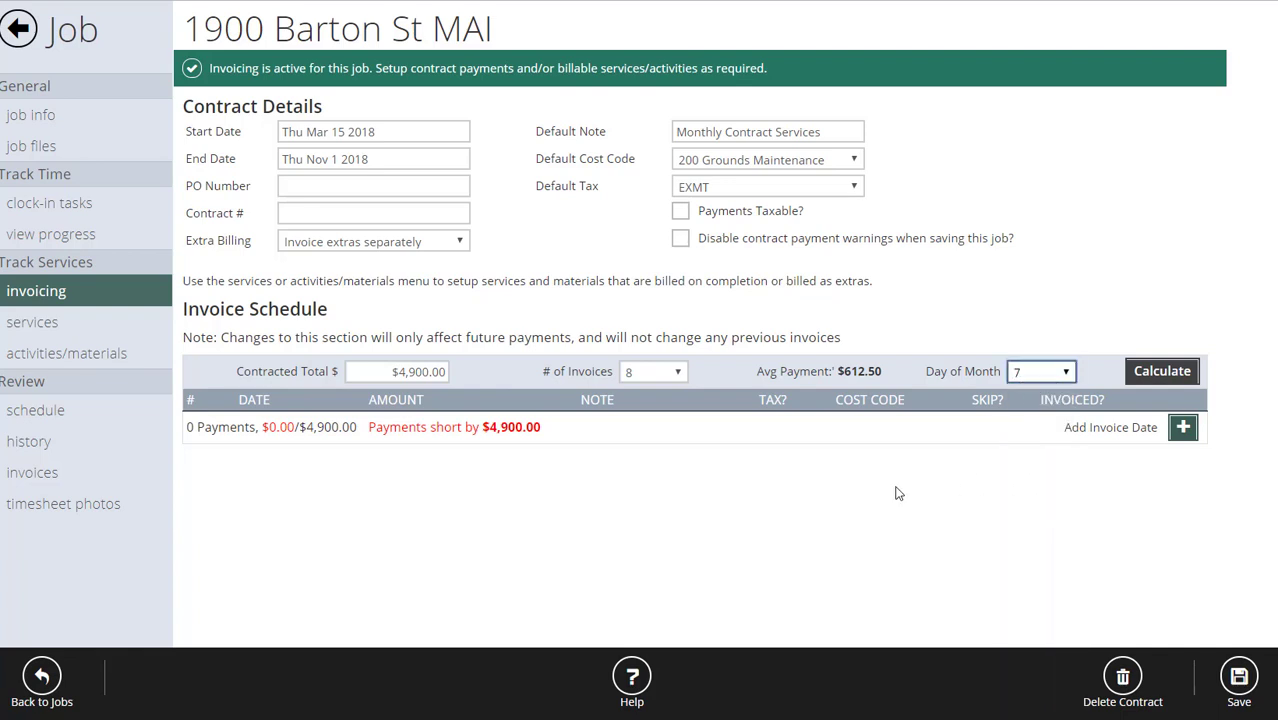
pyautogui.click(1176, 373)
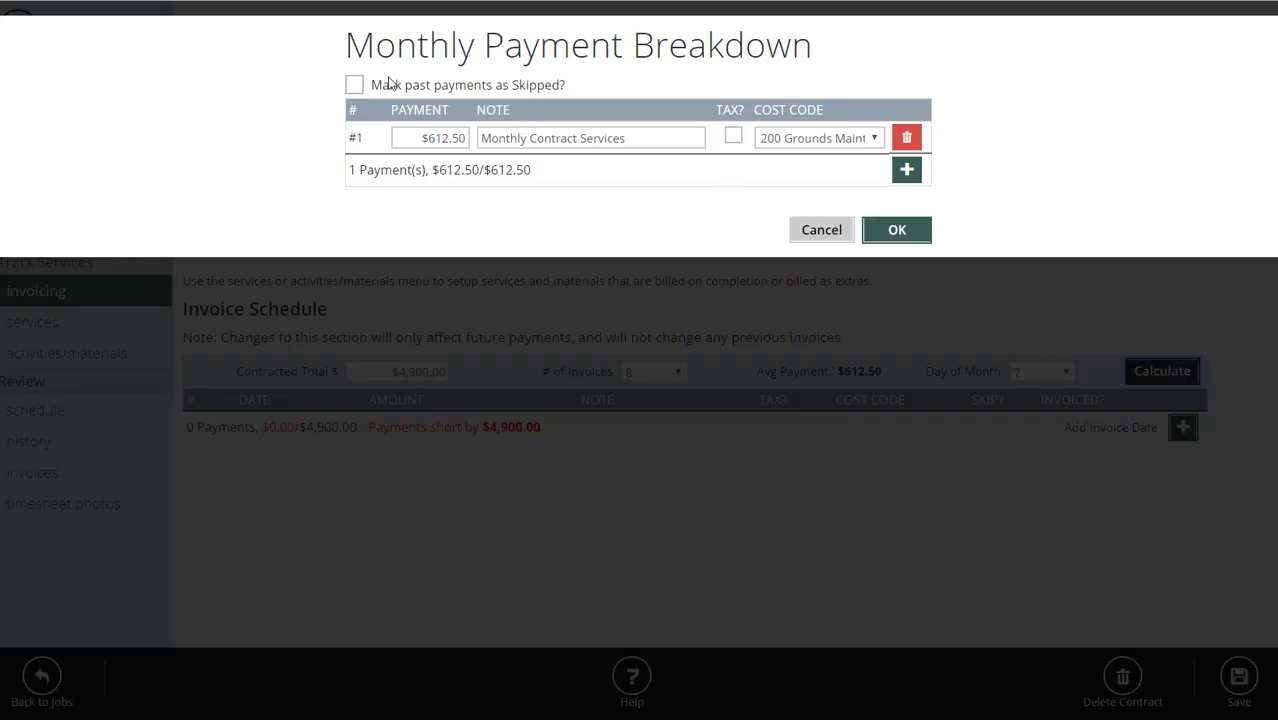
pyautogui.click(895, 232)
pyautogui.scroll(-1, 900, 480)
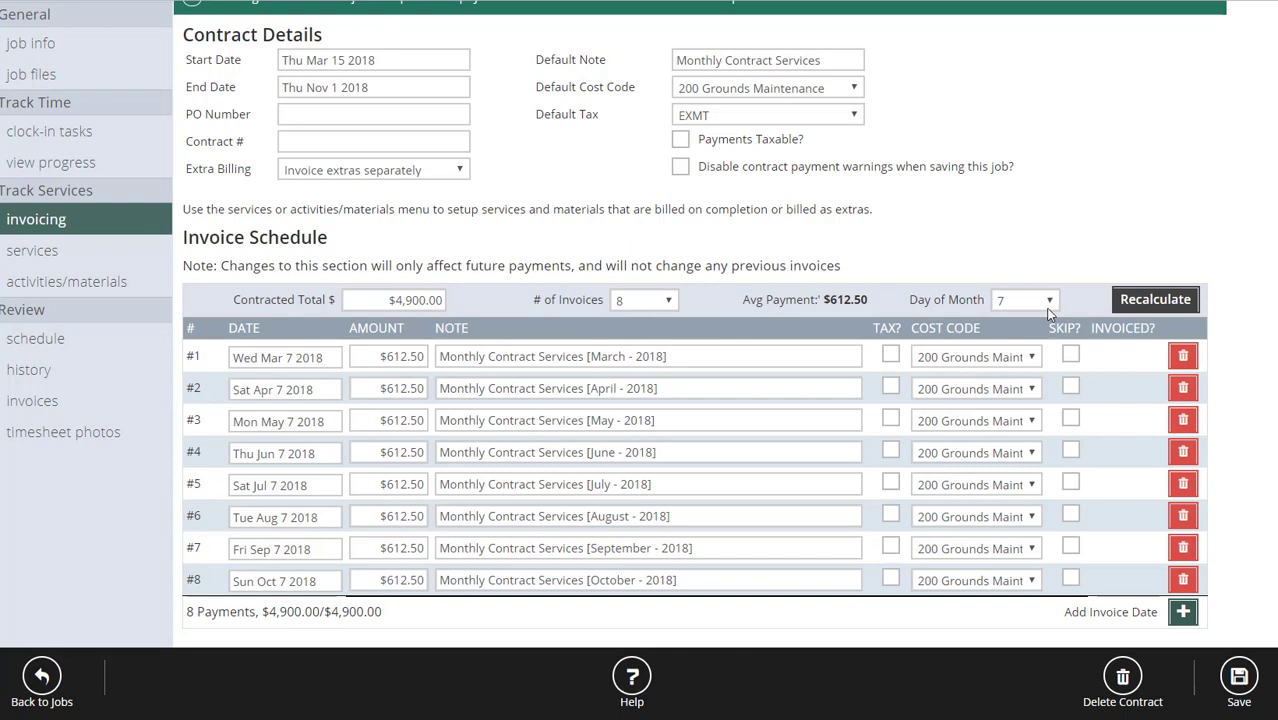
pyautogui.scroll(1, 1045, 315)
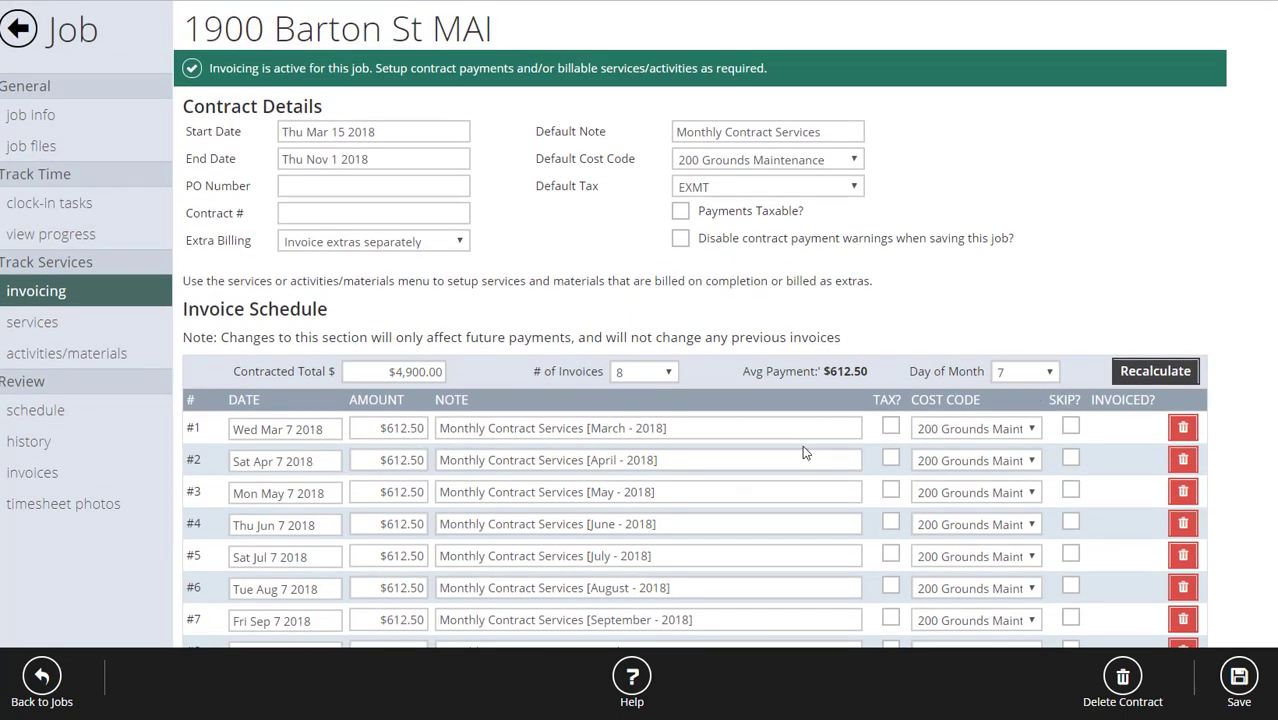
# Look over the copied services, opening Beds Done without changes, and the eight-payment invoice schedule.
pyautogui.click(10, 325)
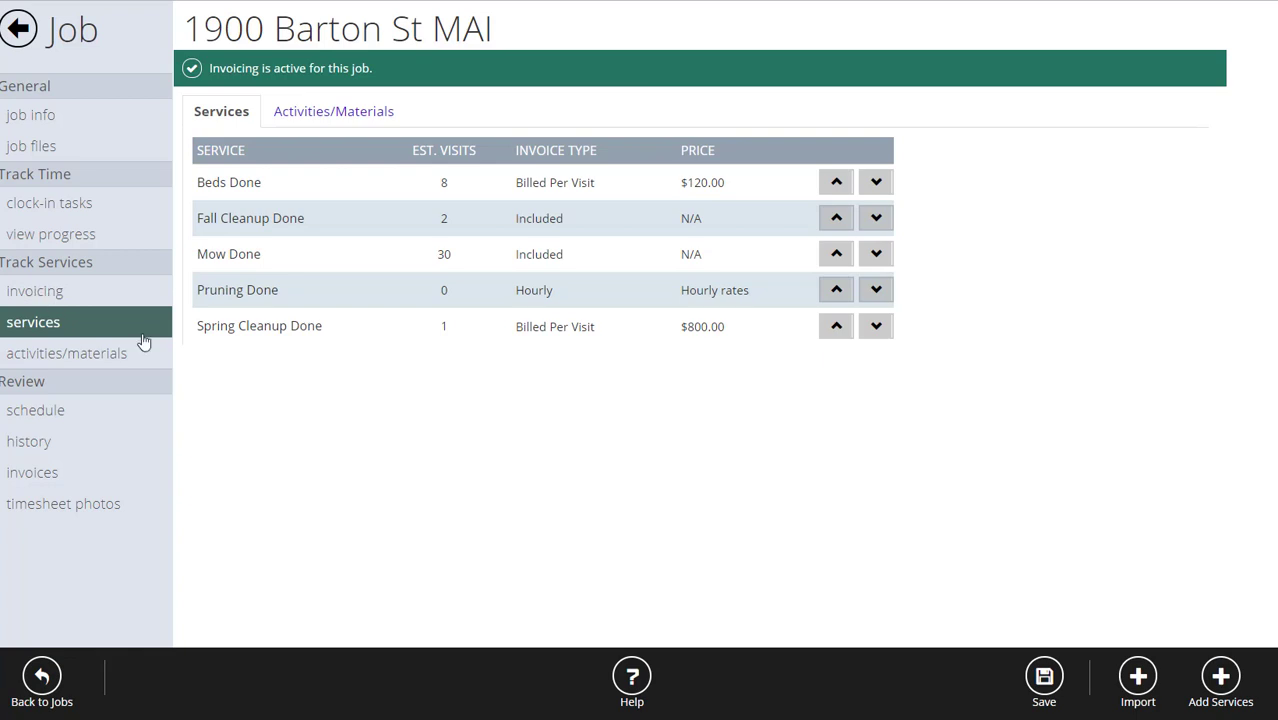
pyautogui.click(35, 291)
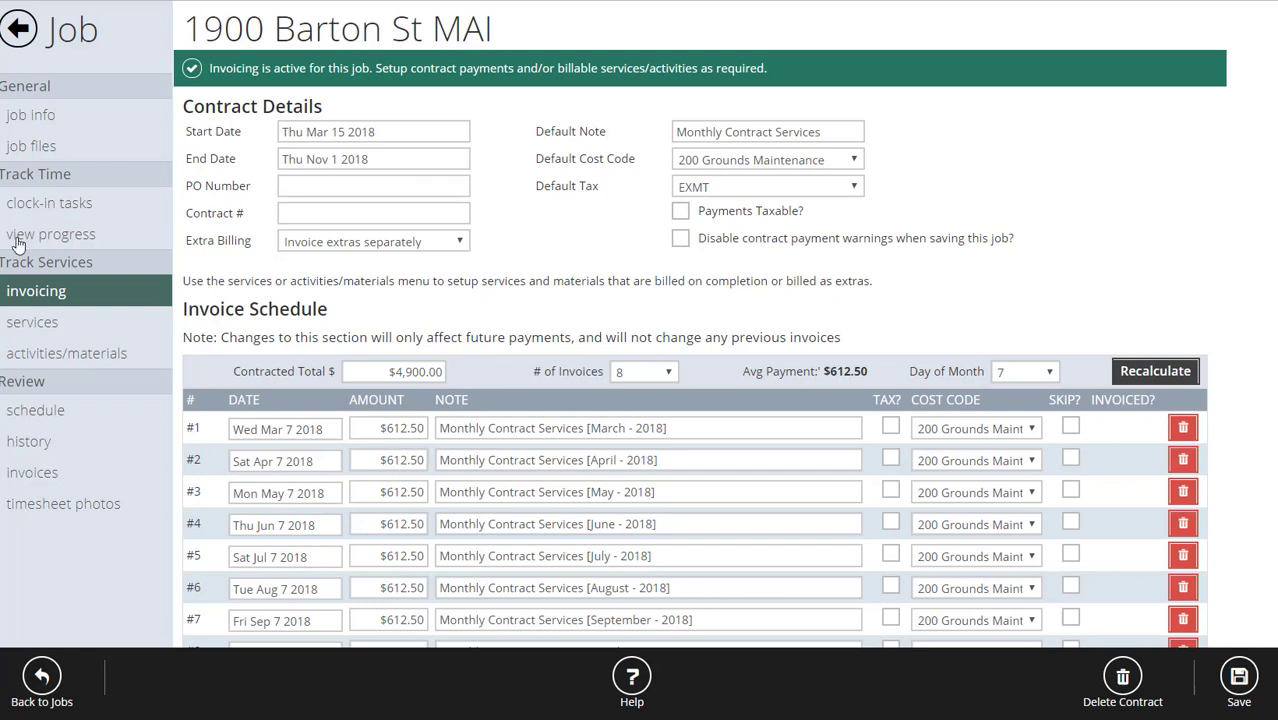
pyautogui.click(16, 326)
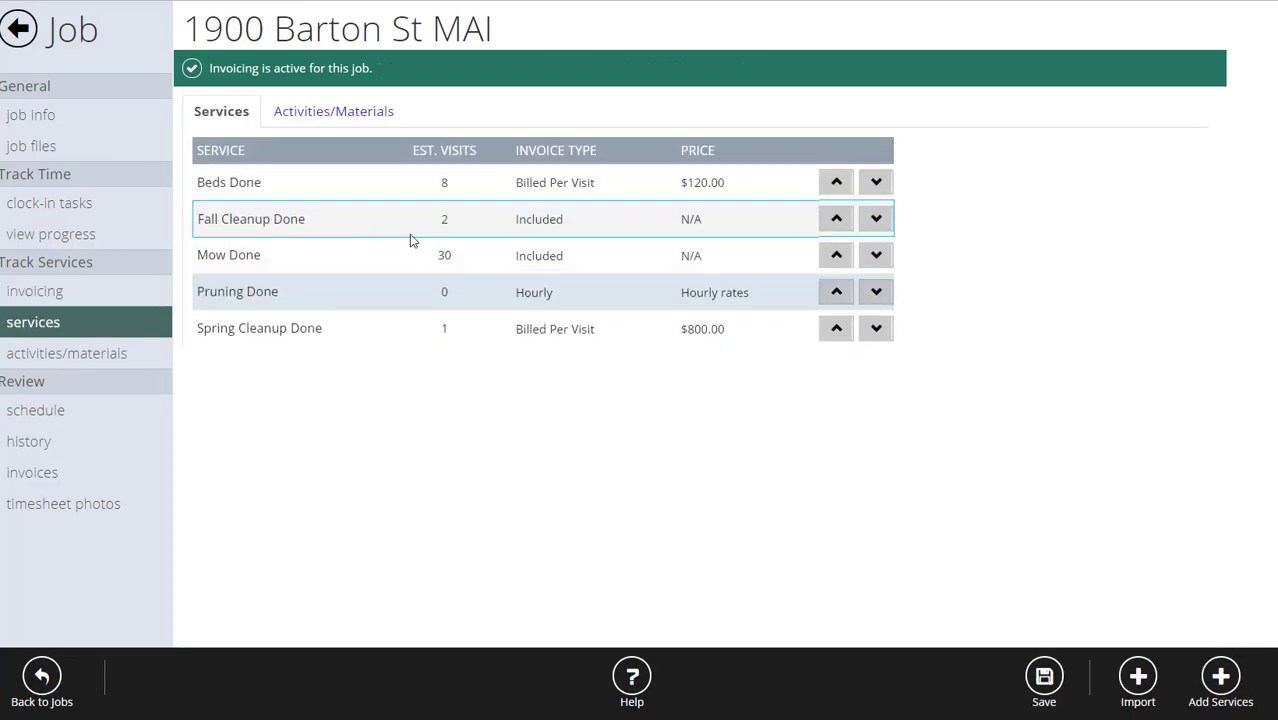
pyautogui.click(284, 185)
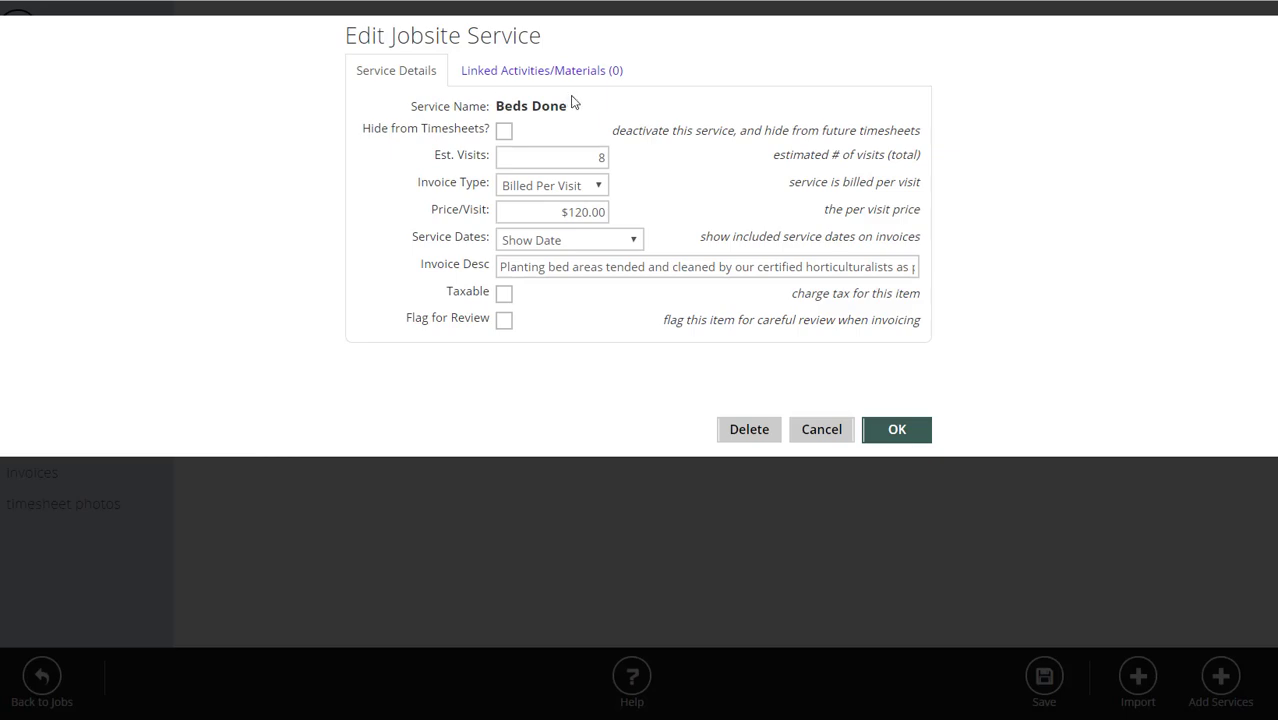
pyautogui.click(822, 430)
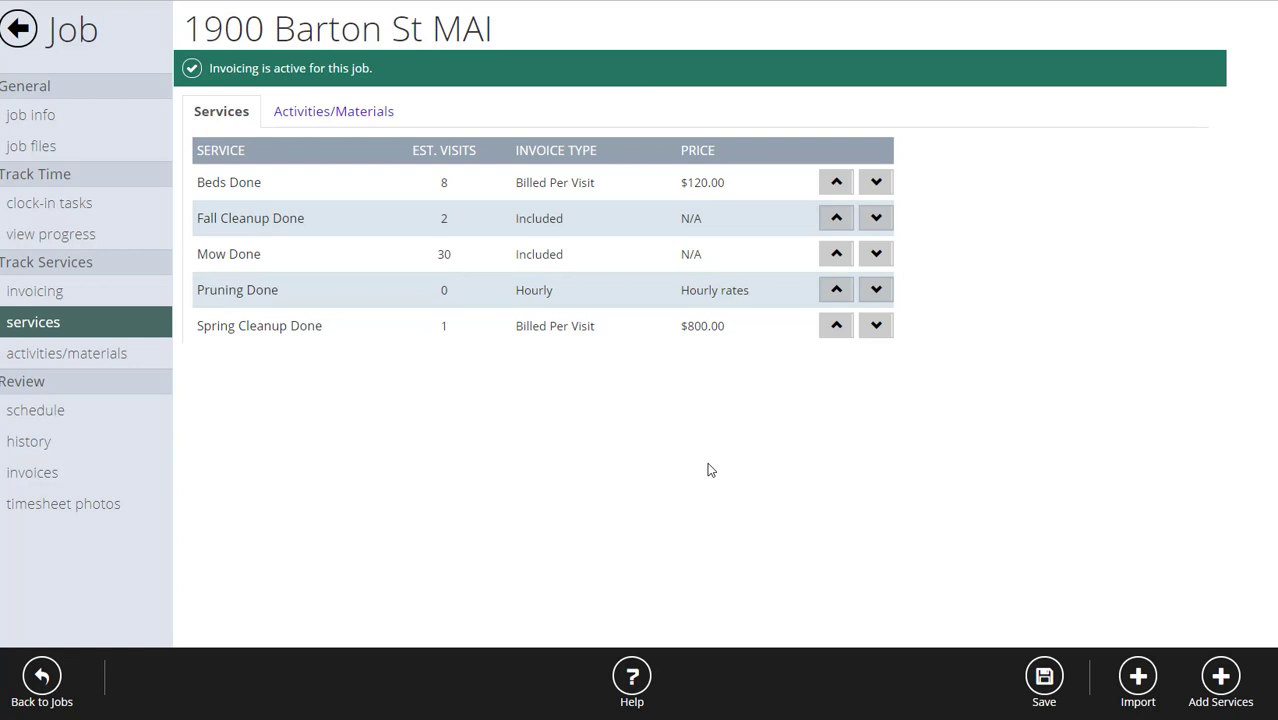
pyautogui.click(36, 291)
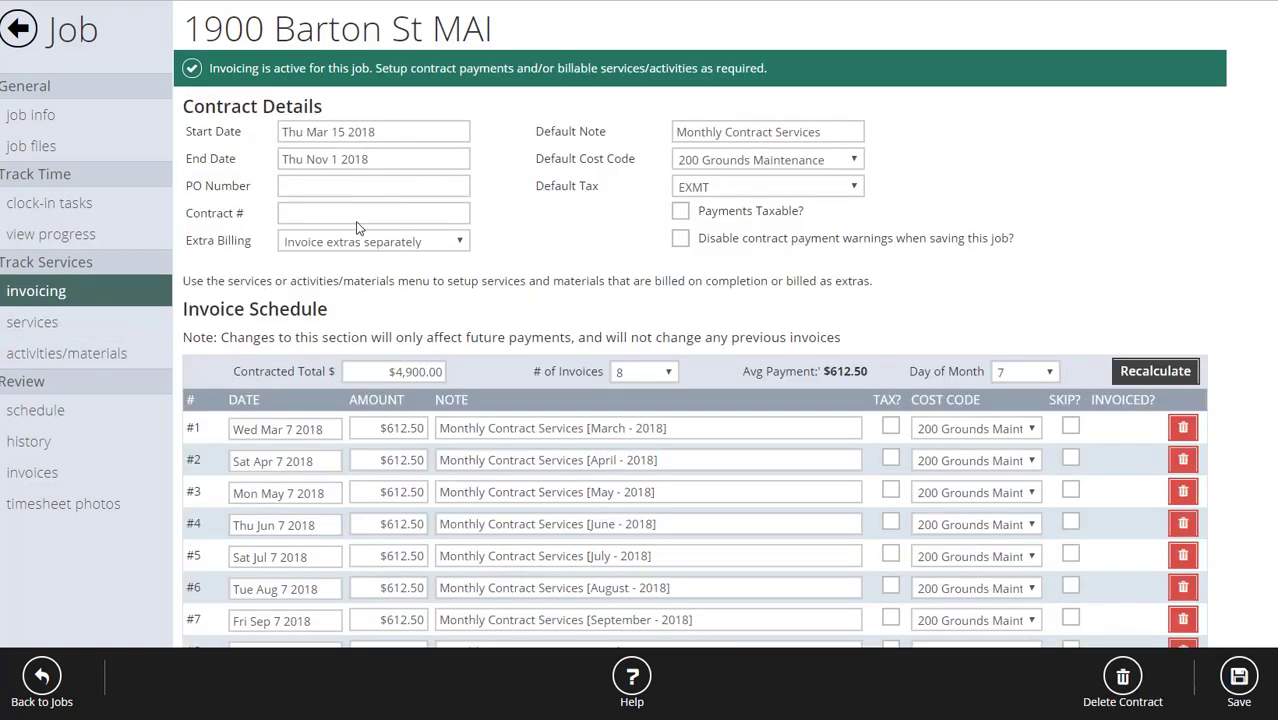
# Scroll through the eight-payment invoice schedule, then view the job's empty Schedule page.
pyautogui.scroll(-1, 434, 228)
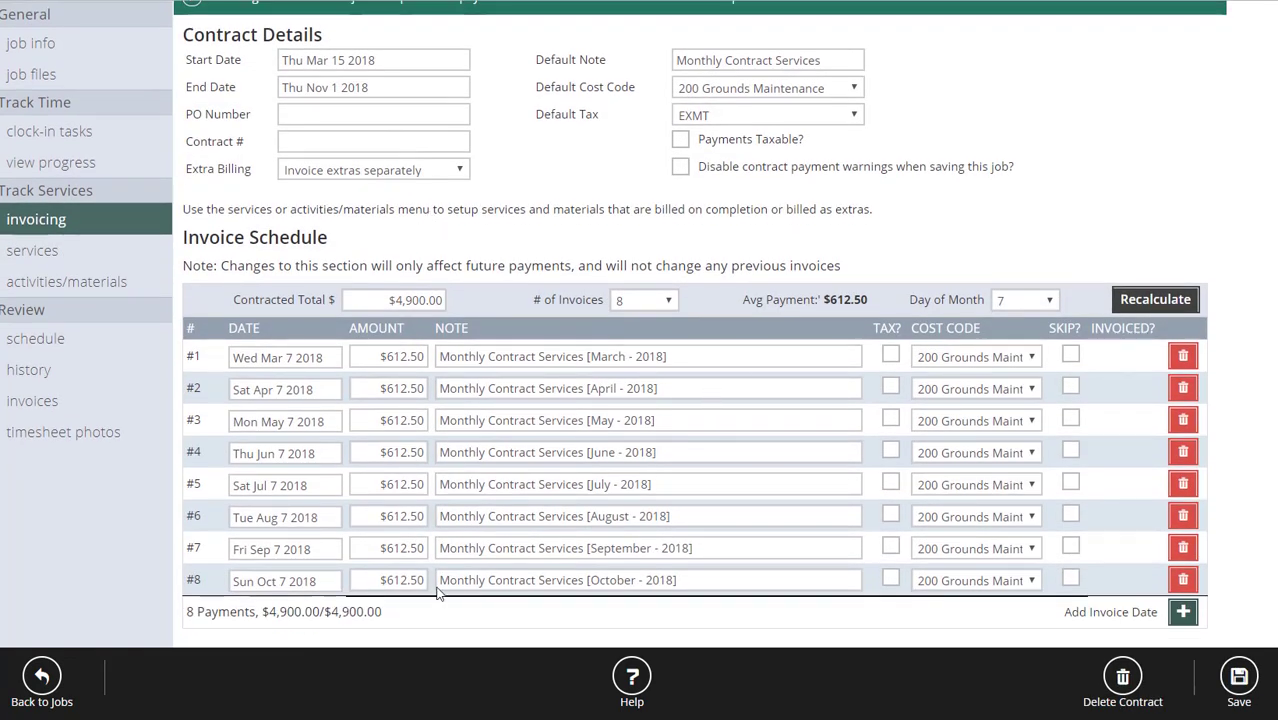
pyautogui.scroll(1, 508, 410)
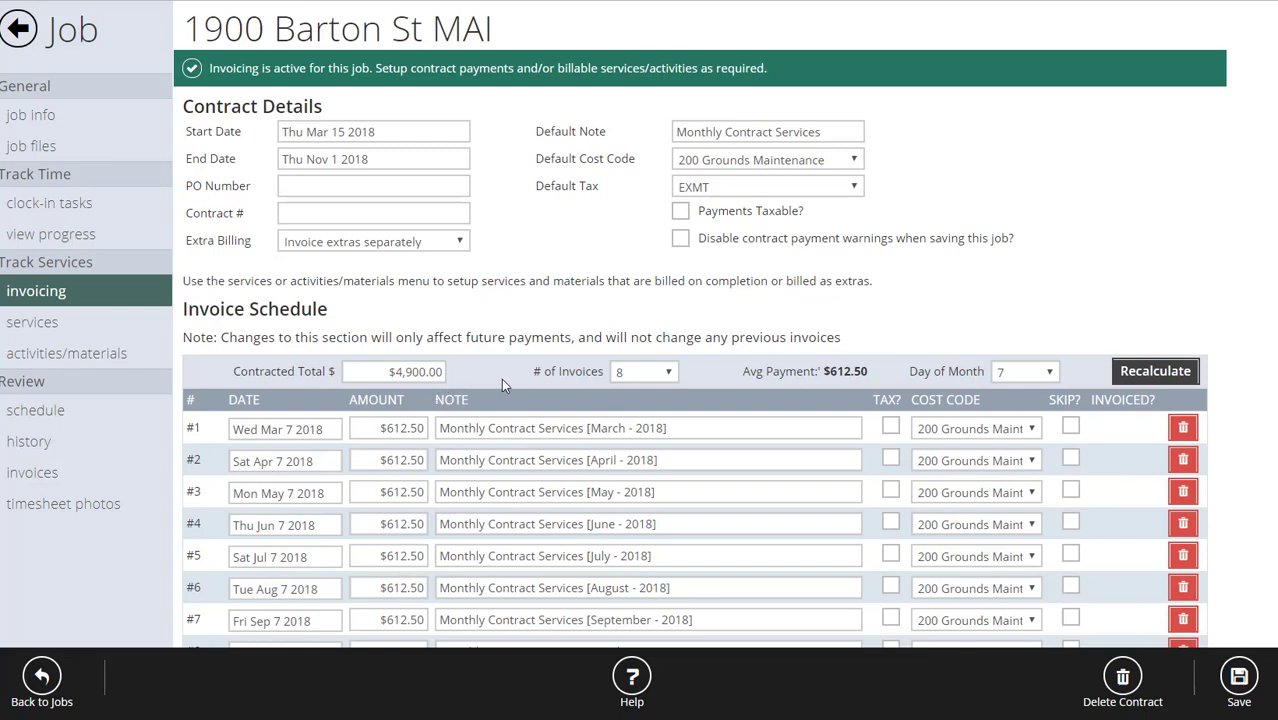
pyautogui.click(40, 414)
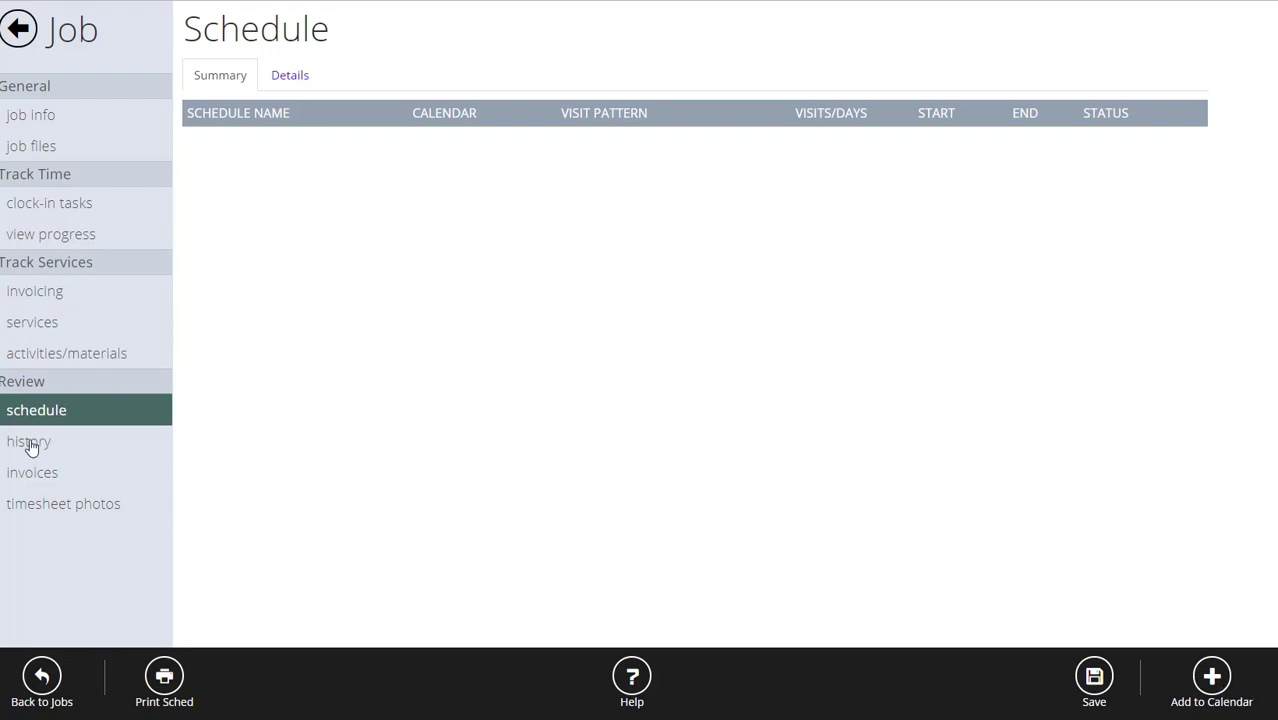
pyautogui.click(19, 38)
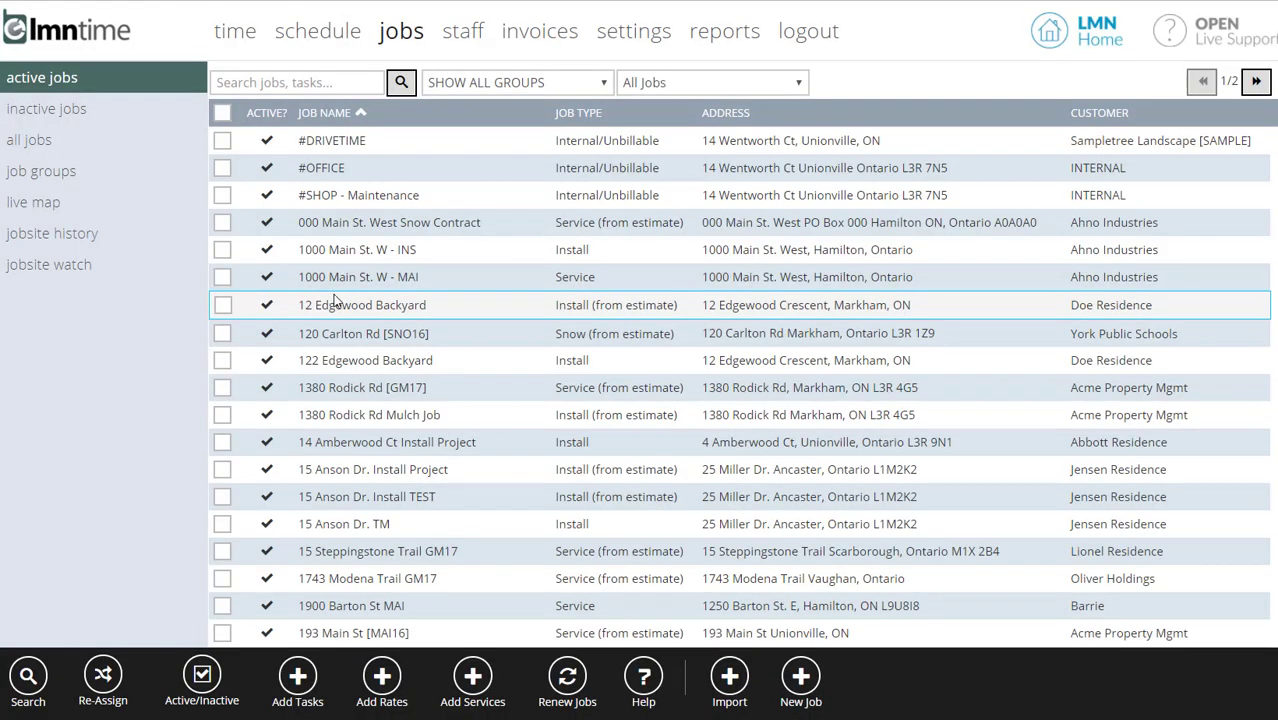
pyautogui.scroll(-3, 335, 297)
pyautogui.scroll(-3, 358, 305)
pyautogui.scroll(5, 370, 330)
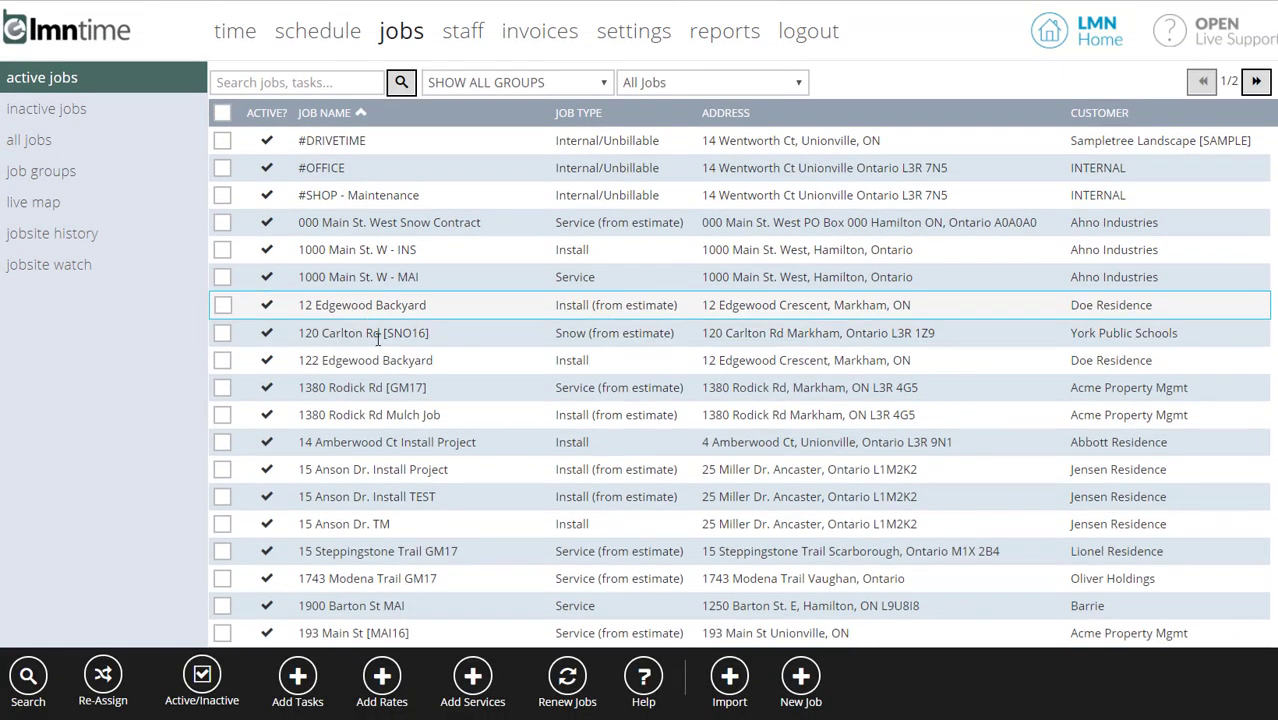
pyautogui.scroll(-2, 380, 338)
pyautogui.click(351, 422)
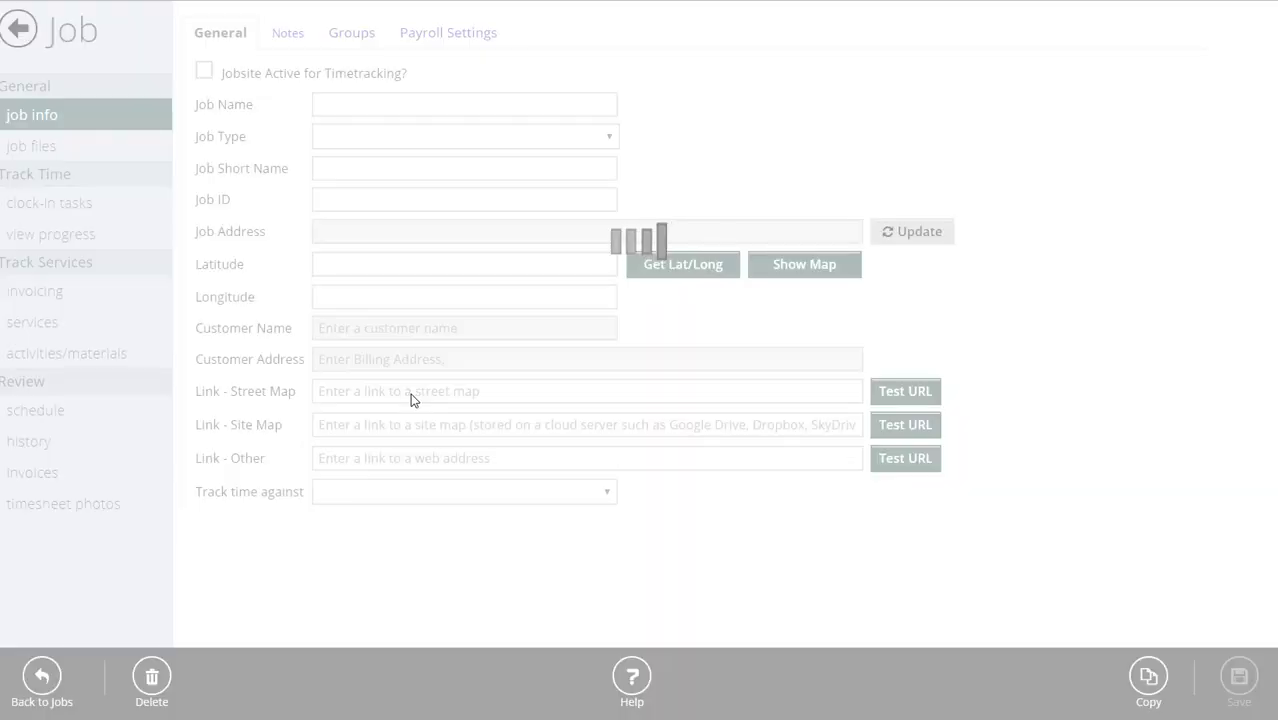
pyautogui.click(30, 478)
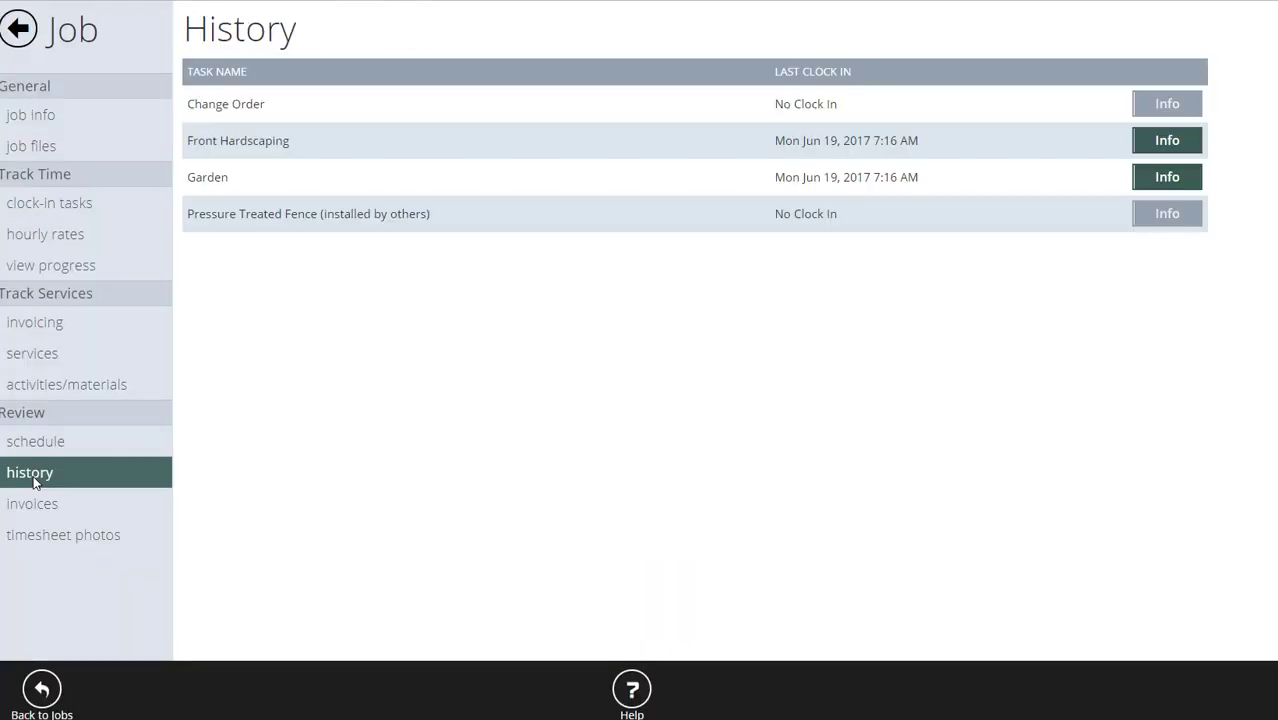
# Check Front Hardscaping's task info, the job's invoices and timesheet photos, then leave the job.
pyautogui.click(1172, 144)
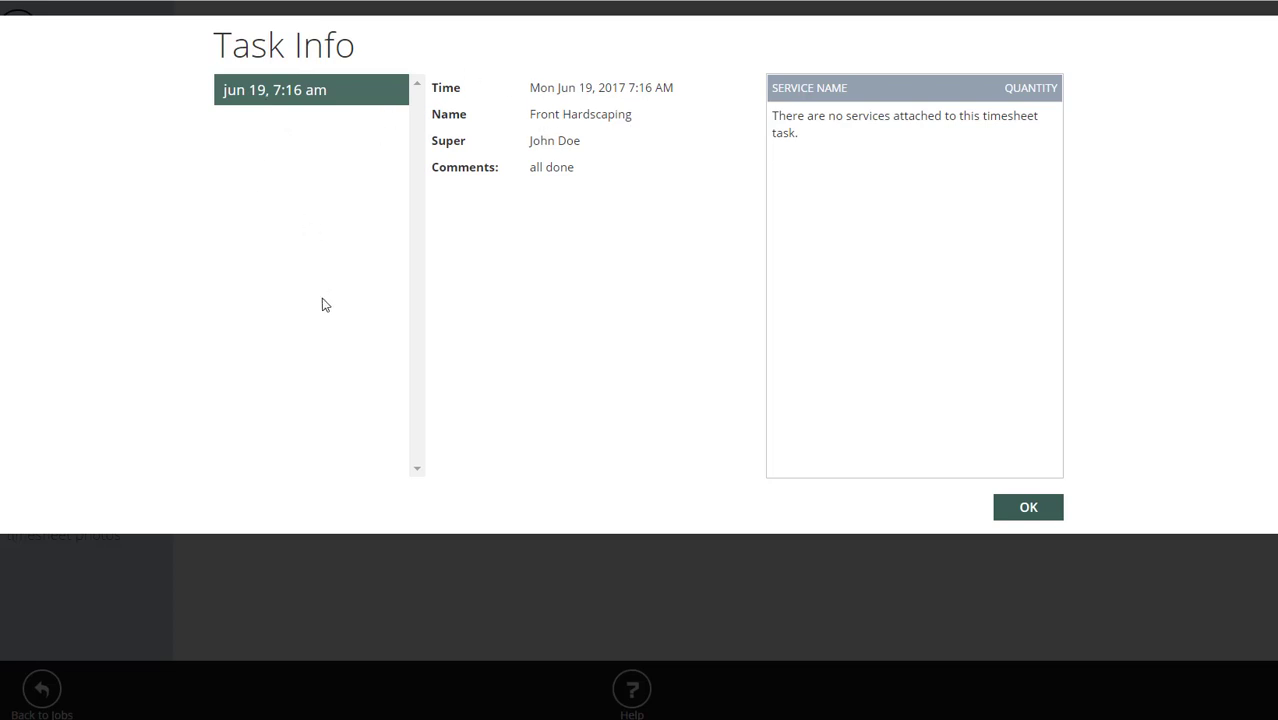
pyautogui.click(1027, 503)
pyautogui.click(40, 503)
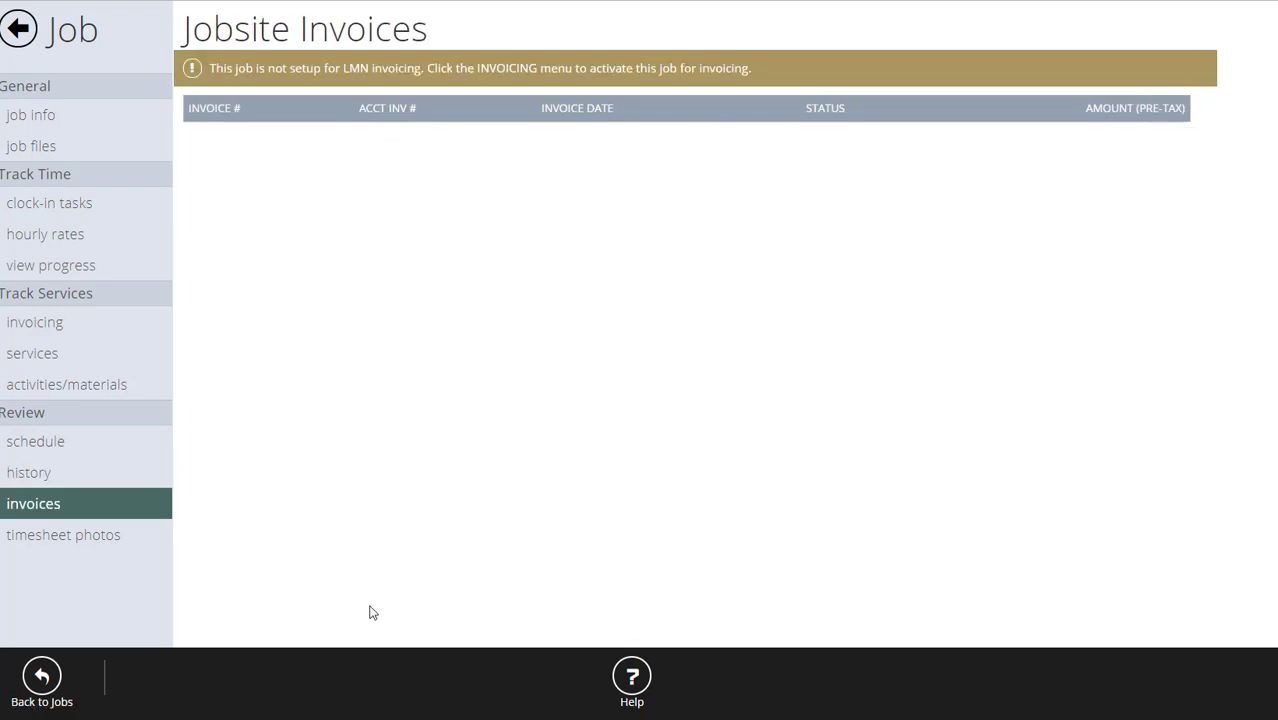
pyautogui.click(97, 540)
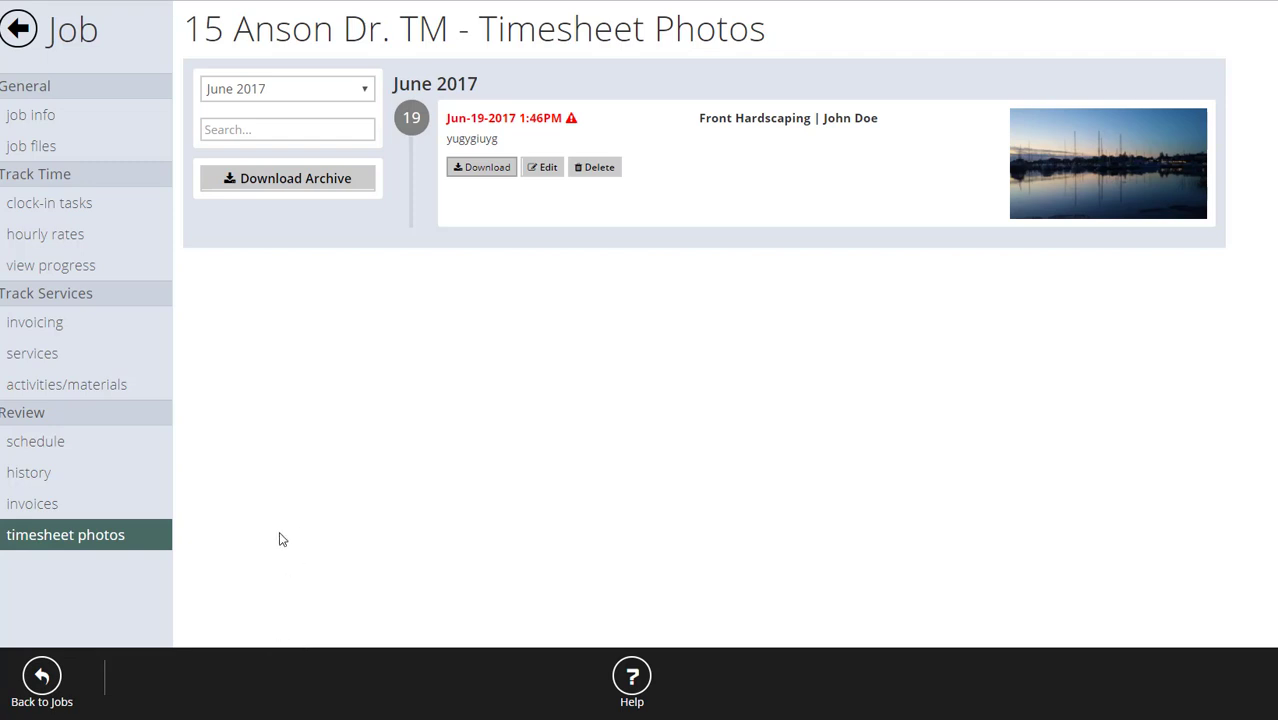
pyautogui.click(18, 28)
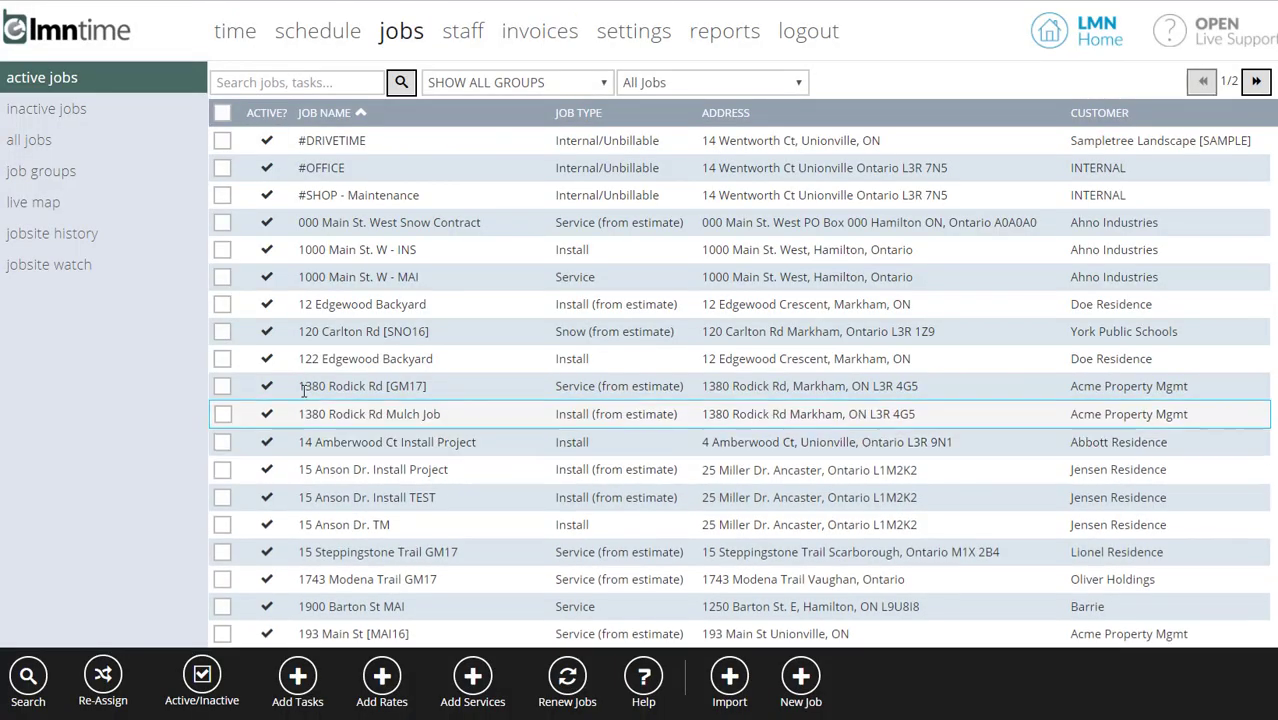
pyautogui.click(372, 286)
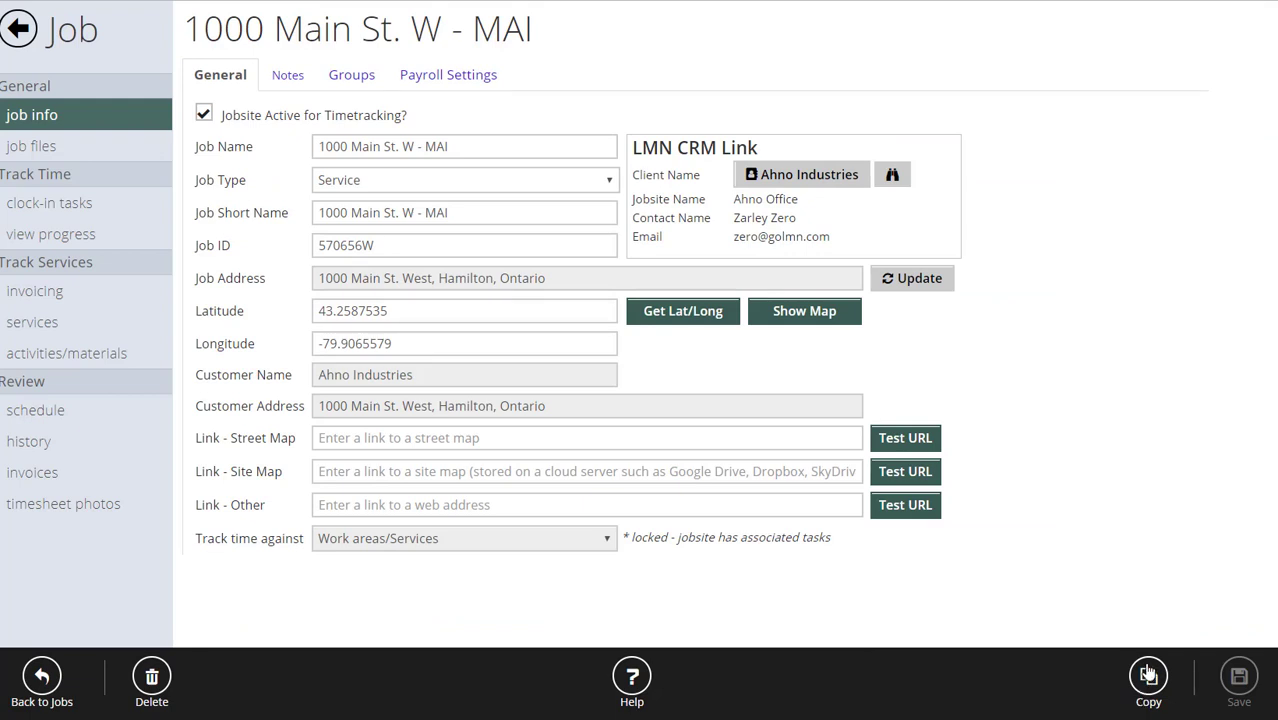
pyautogui.click(20, 30)
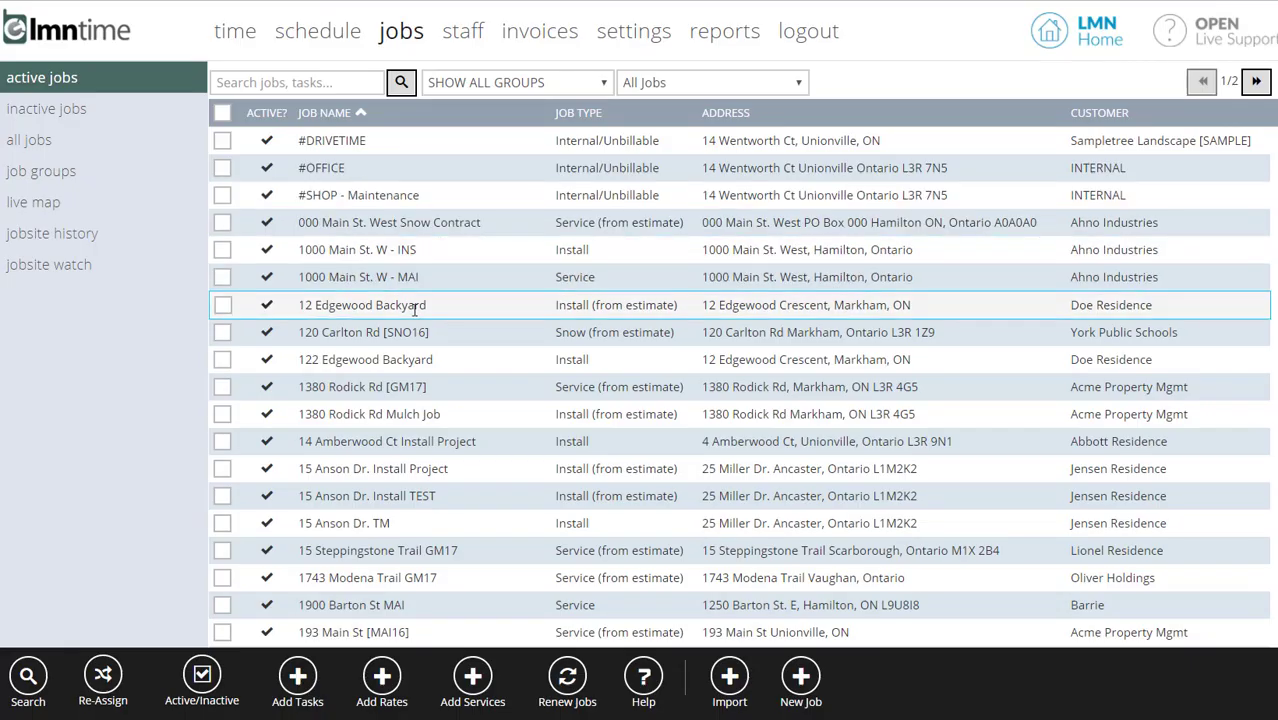
pyautogui.click(222, 250)
pyautogui.click(222, 277)
pyautogui.click(223, 308)
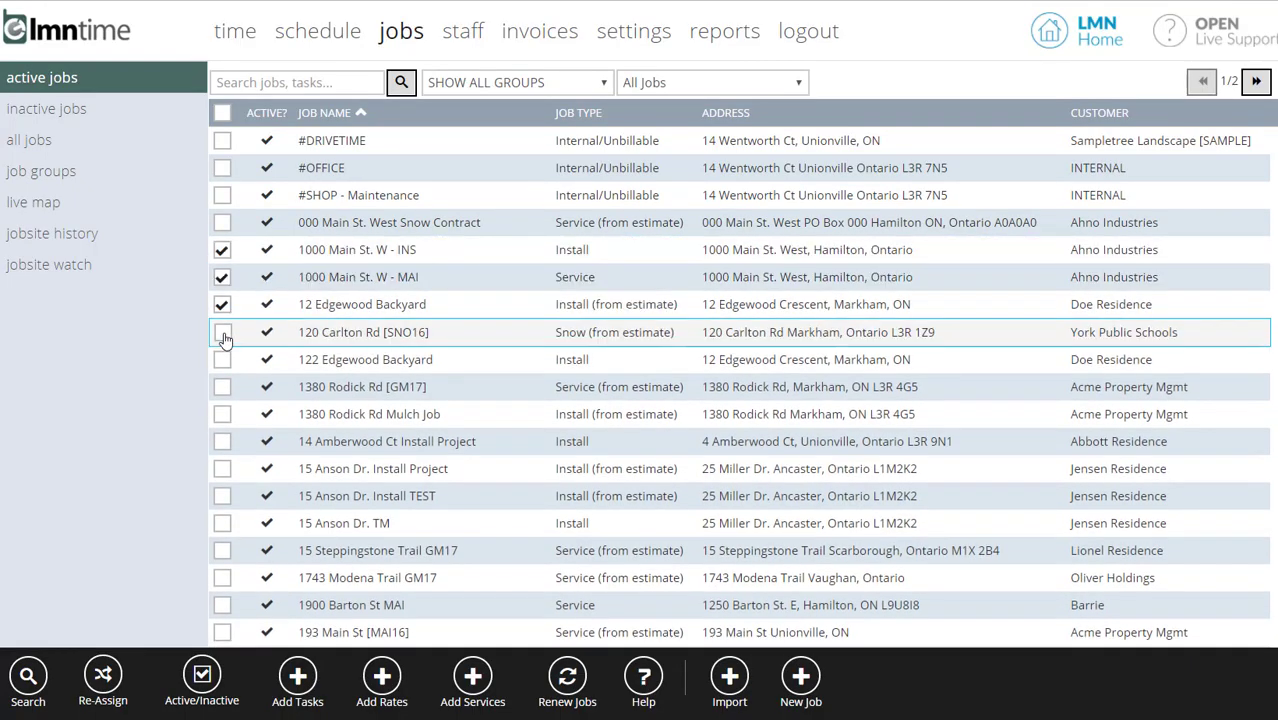
pyautogui.click(223, 332)
pyautogui.click(223, 359)
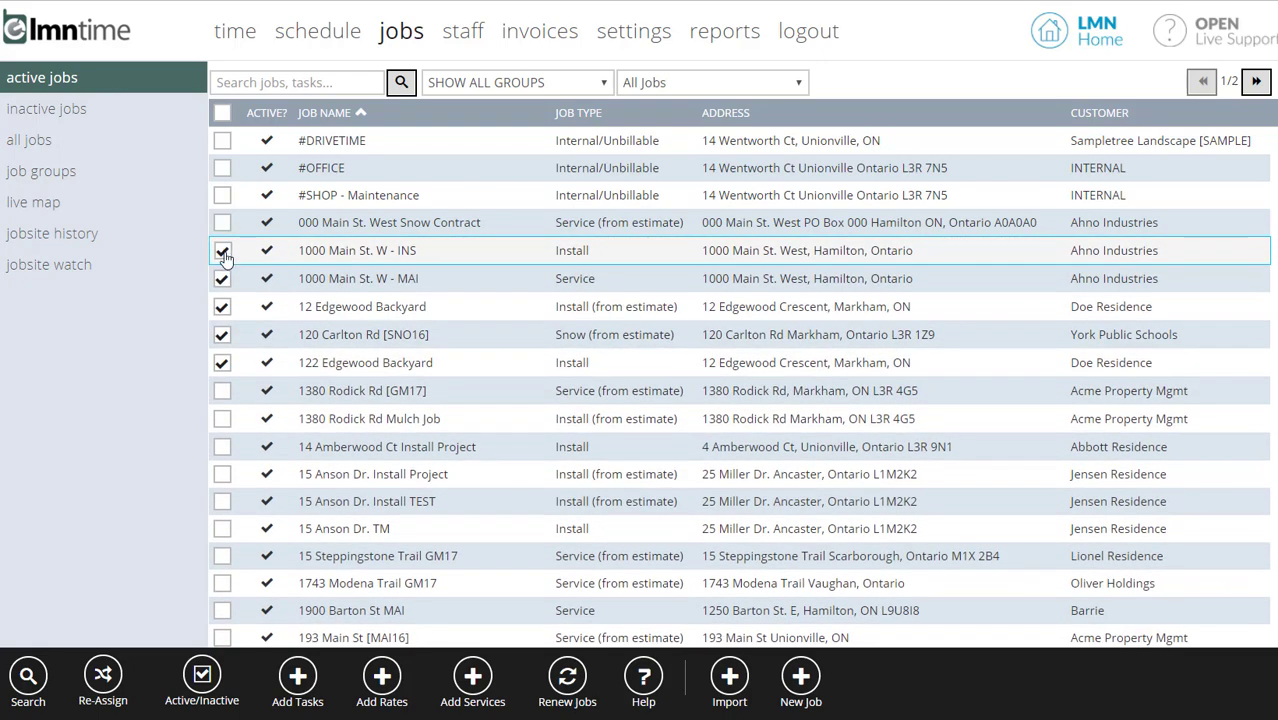
# Open and cancel the bulk Add Tasks, Add Rates and Add Services dialogs without changes.
pyautogui.click(300, 680)
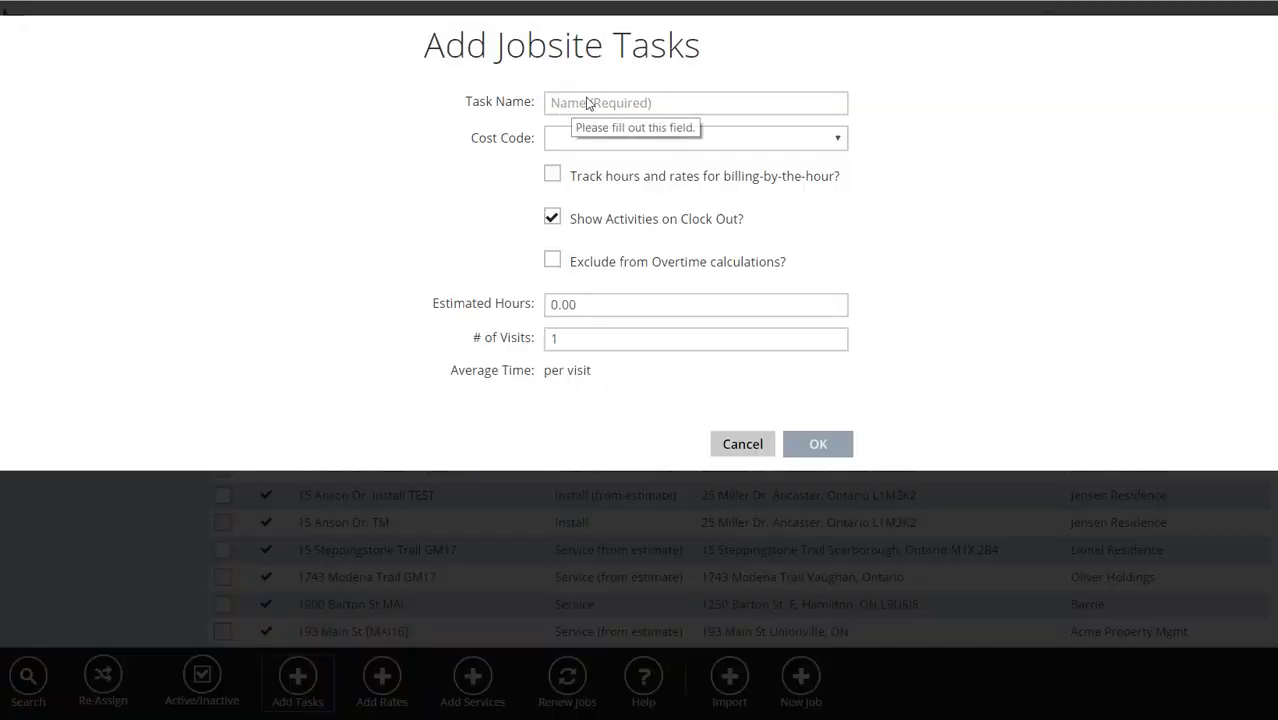
pyautogui.click(745, 443)
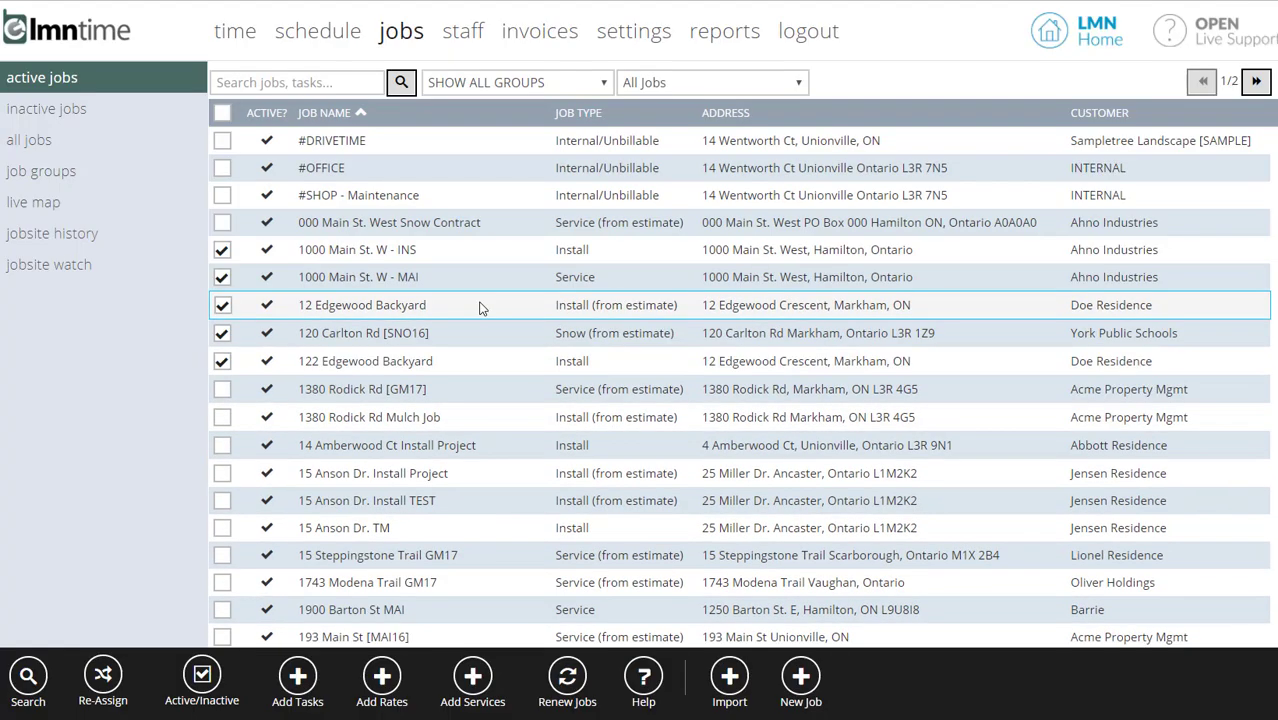
pyautogui.click(381, 688)
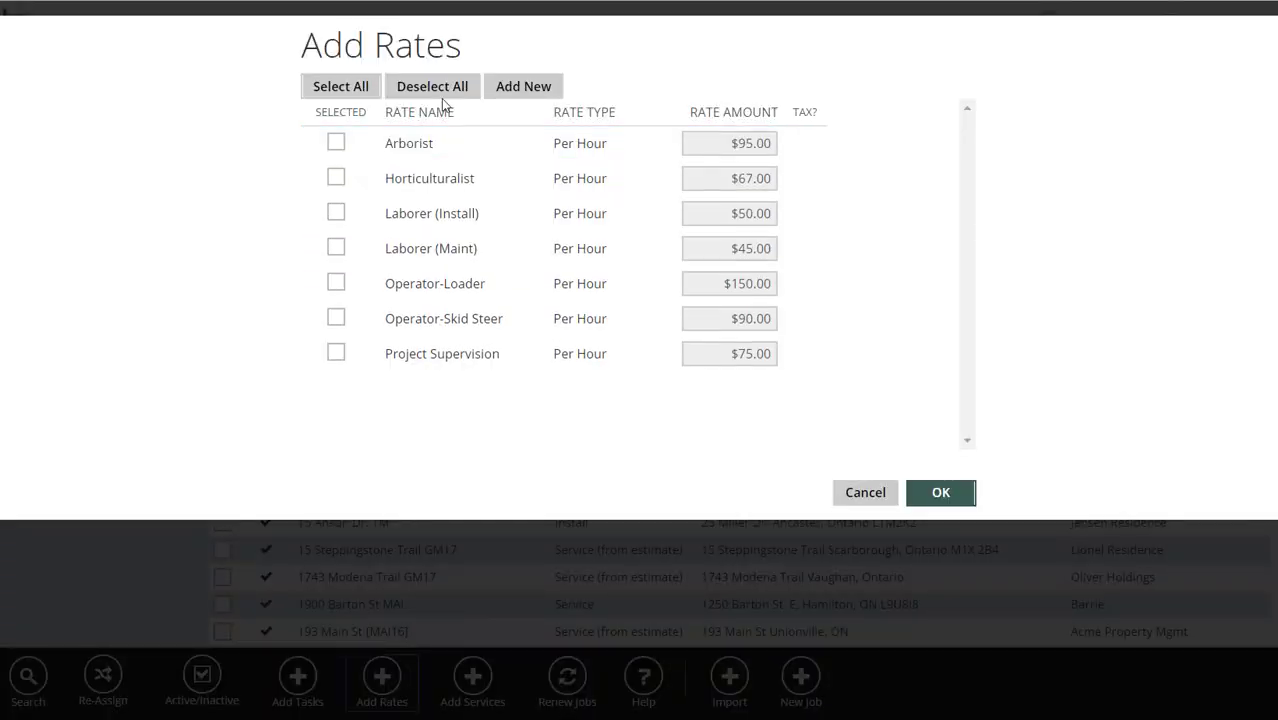
pyautogui.click(863, 494)
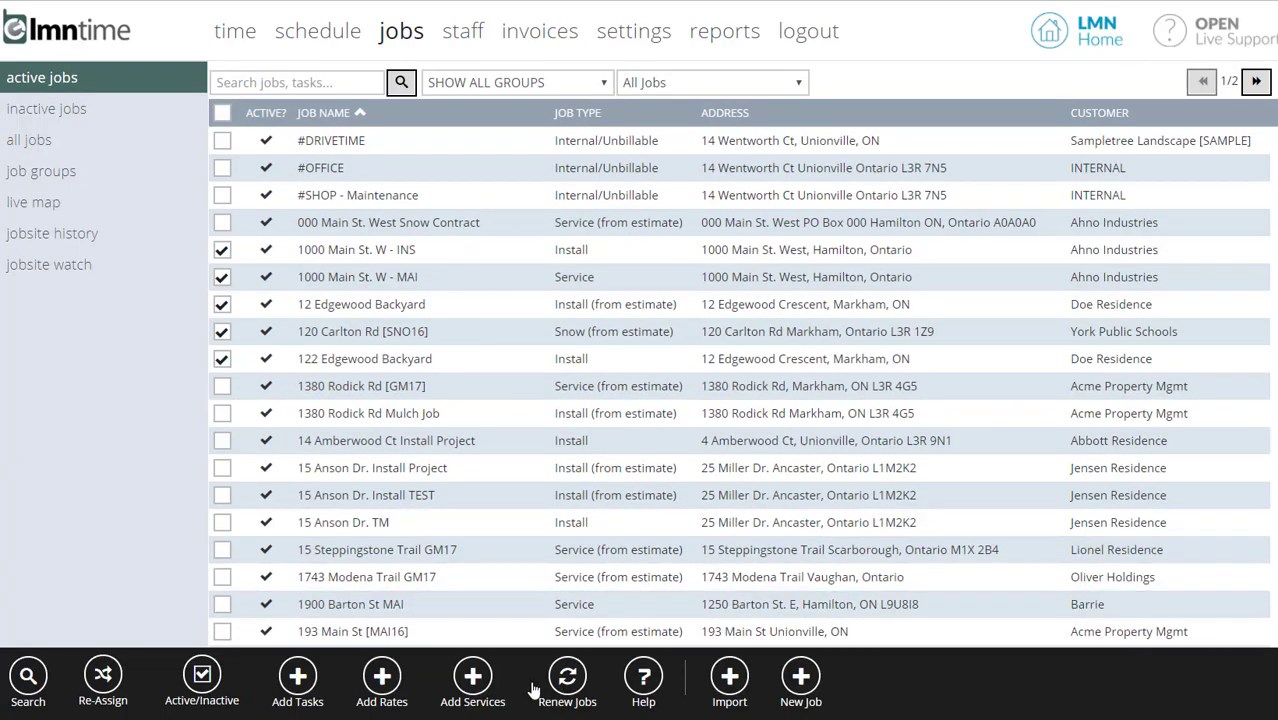
pyautogui.click(470, 682)
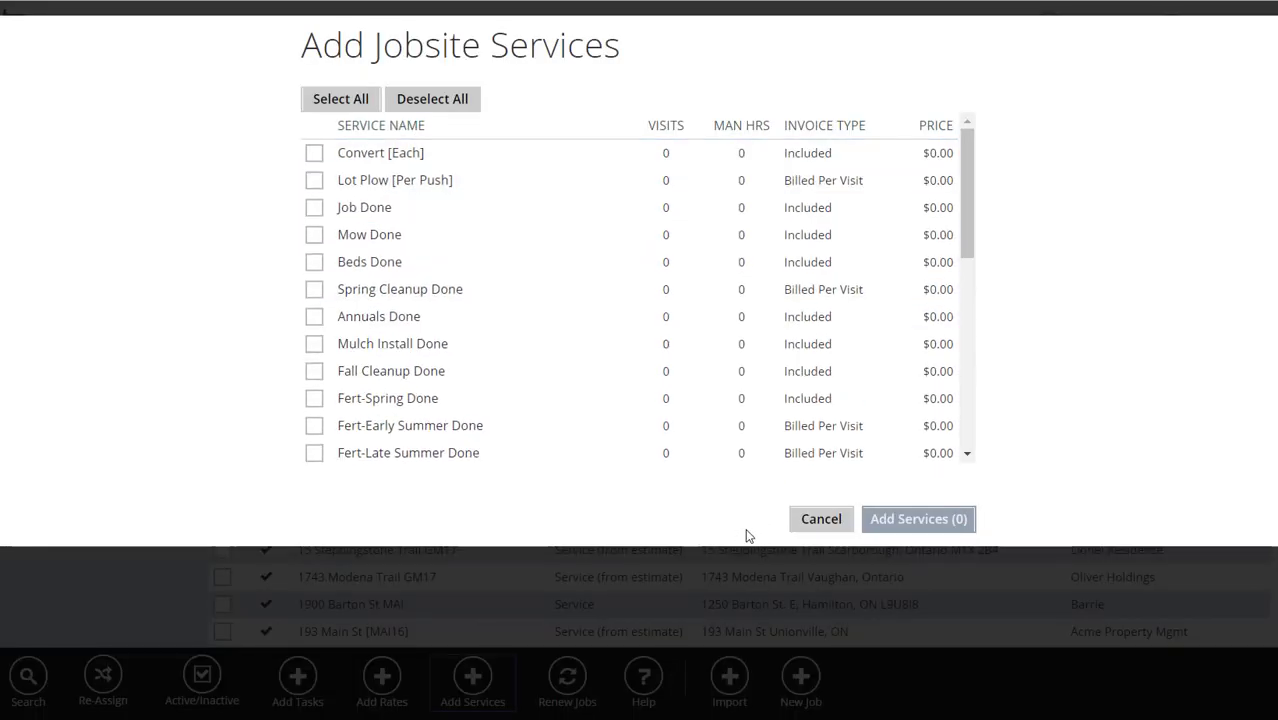
pyautogui.click(821, 519)
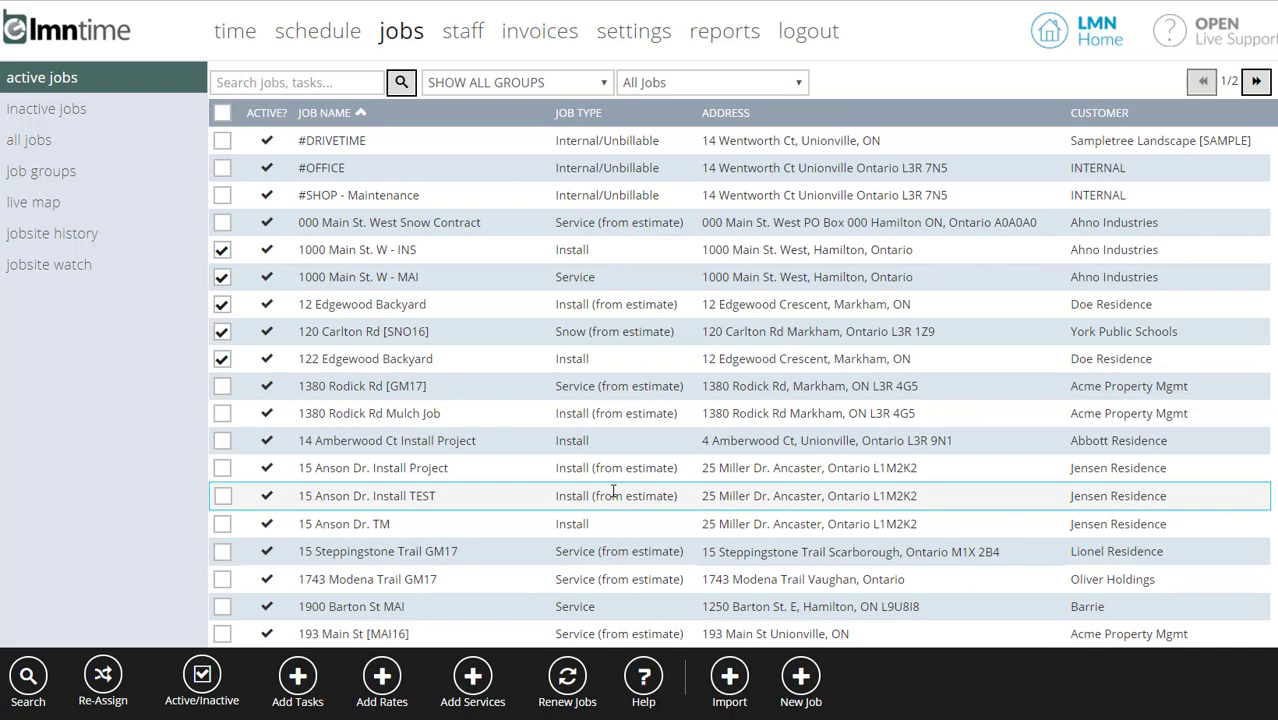